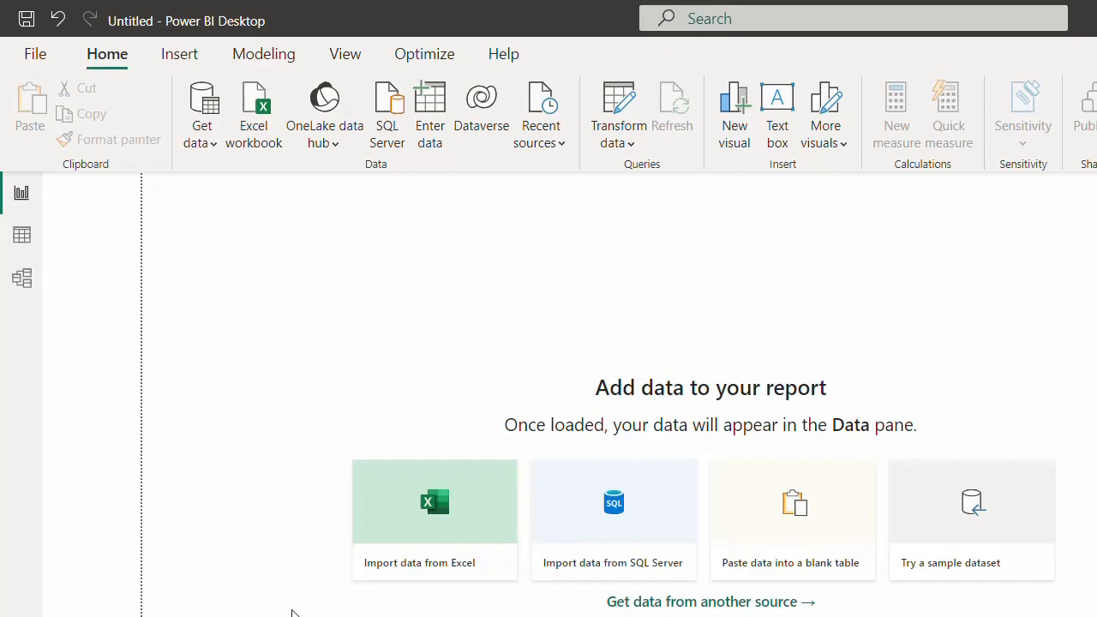
- Look through the Insert, Modeling and View ribbon tabs, then return to Home
click(187, 52)
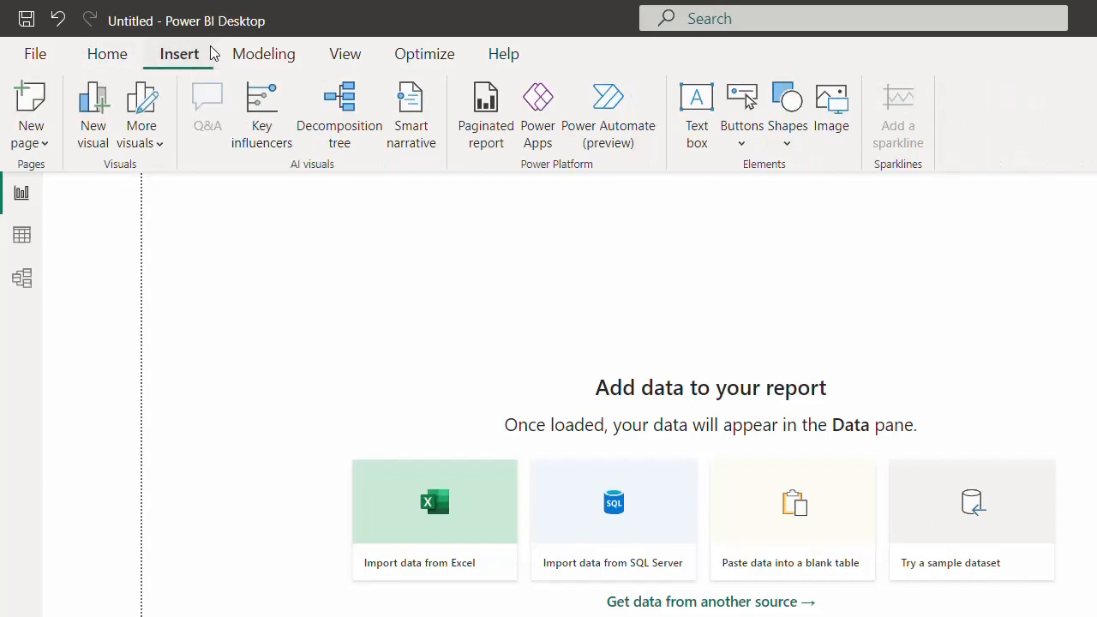
click(253, 53)
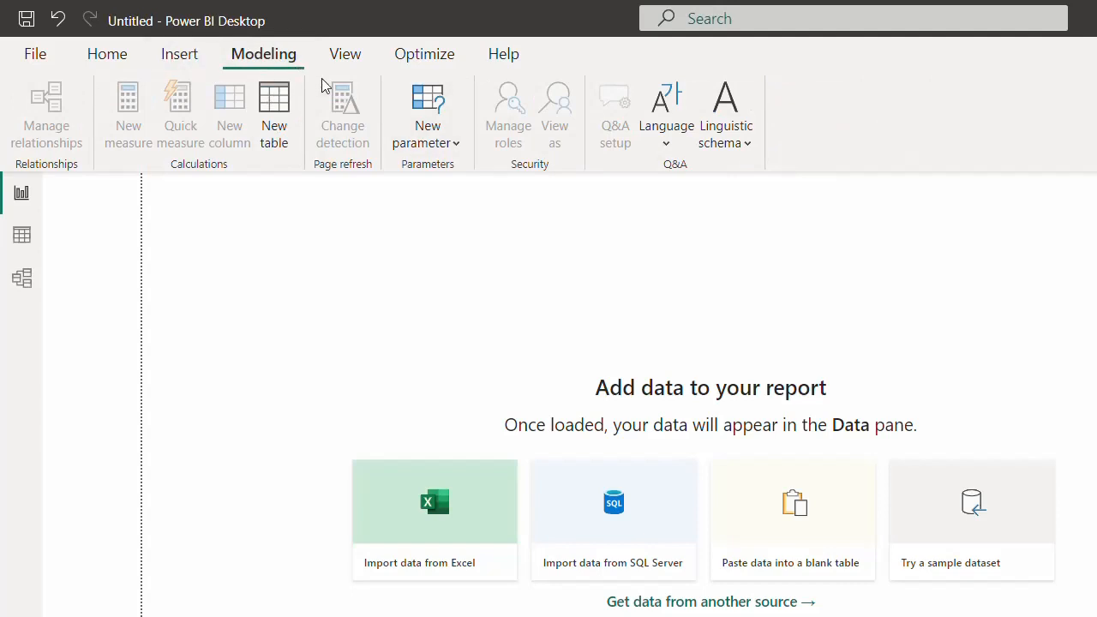
click(103, 62)
click(177, 63)
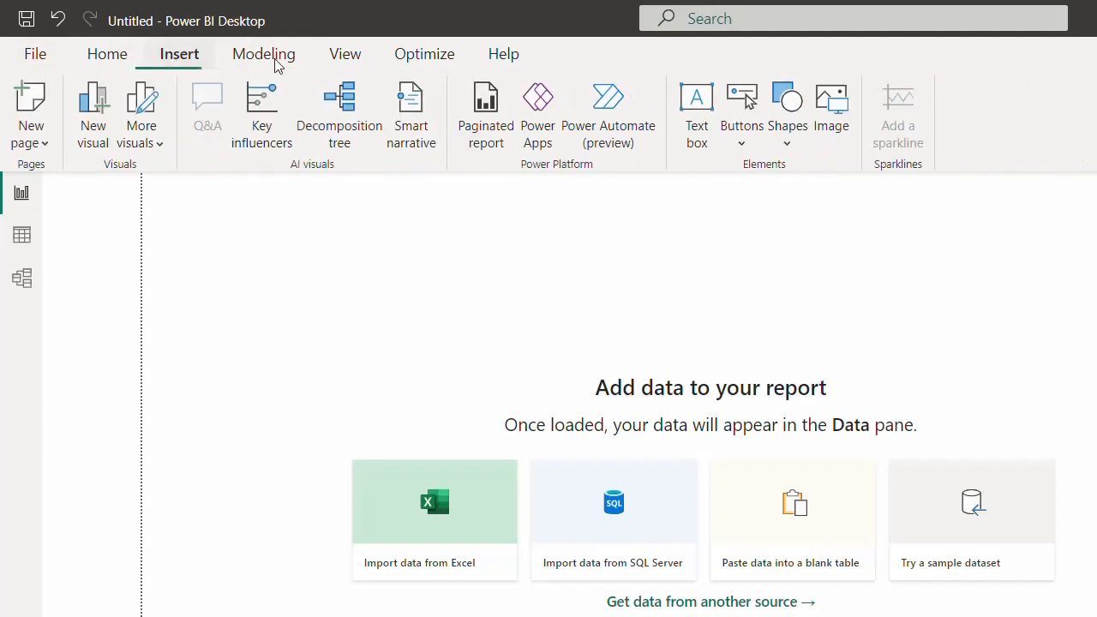
click(343, 58)
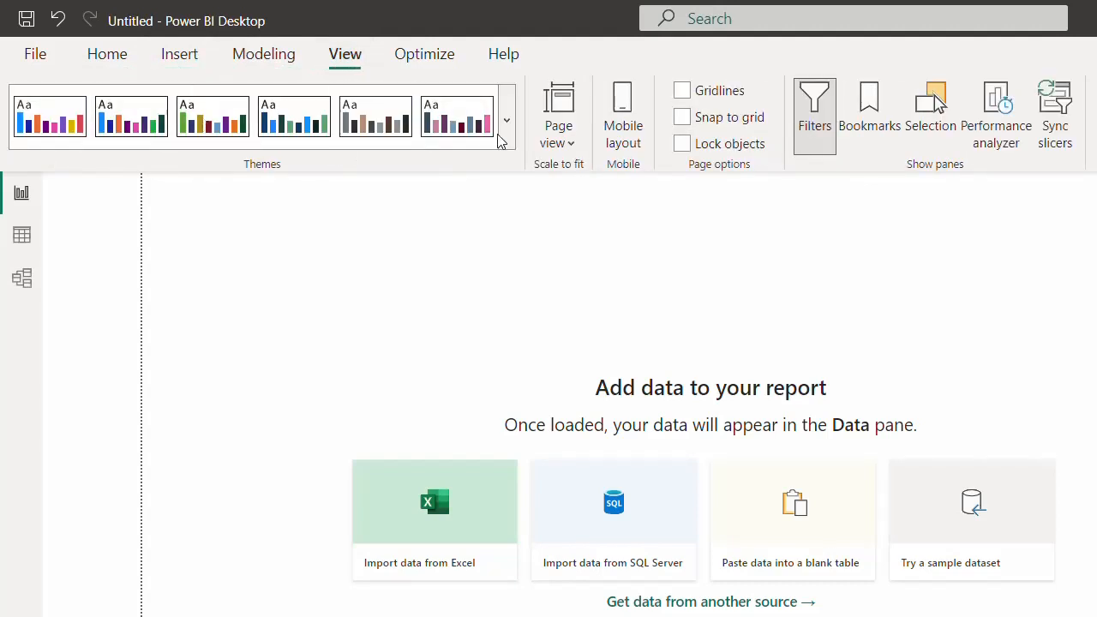
click(107, 61)
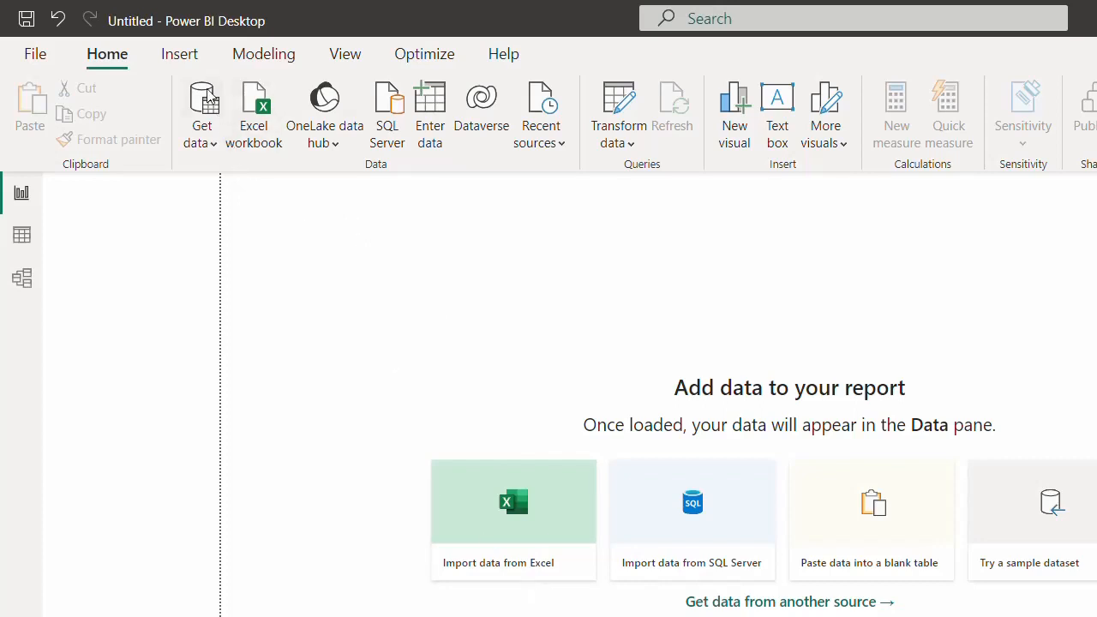
- Start an Excel workbook import, copy the Power BI - 3rd Aug folder path, then cancel
click(212, 142)
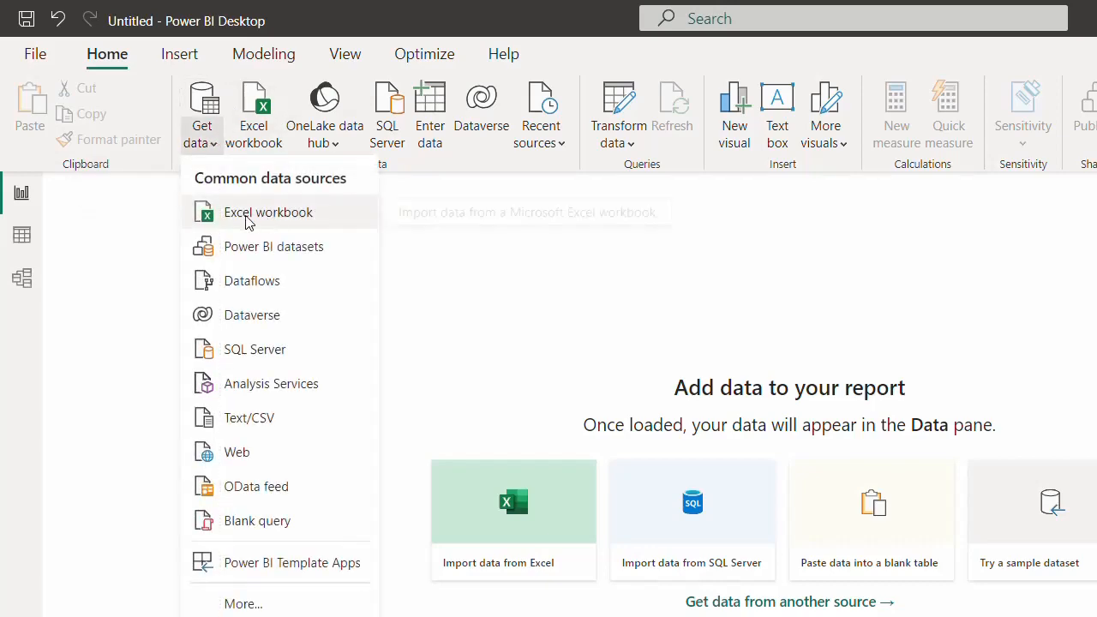
click(263, 216)
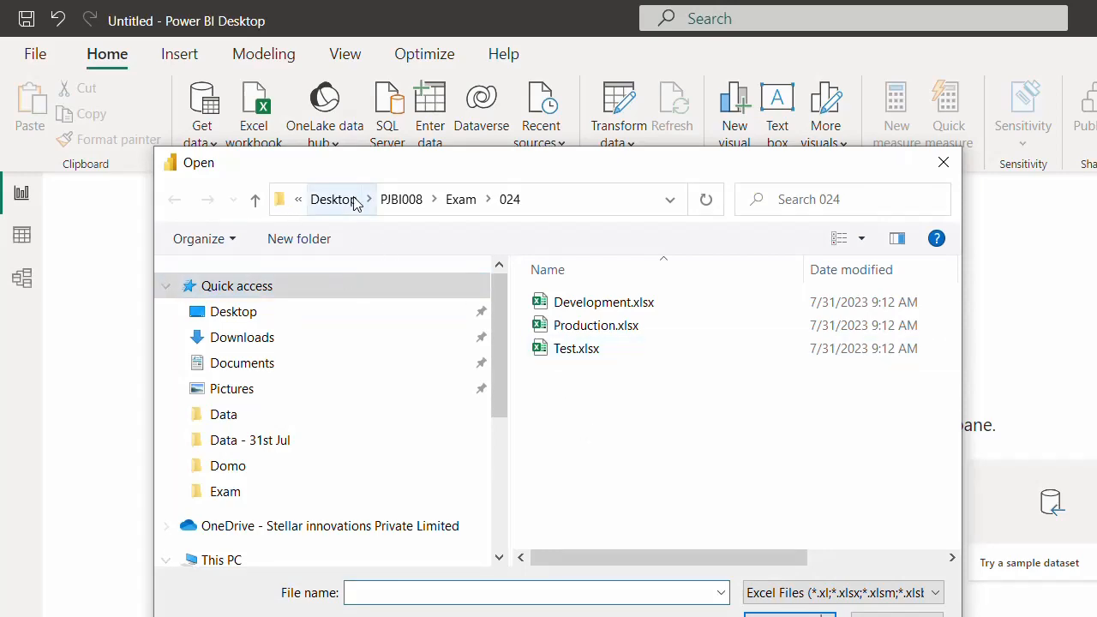
key(alt+Tab)
key(Tab)
key(Tab)
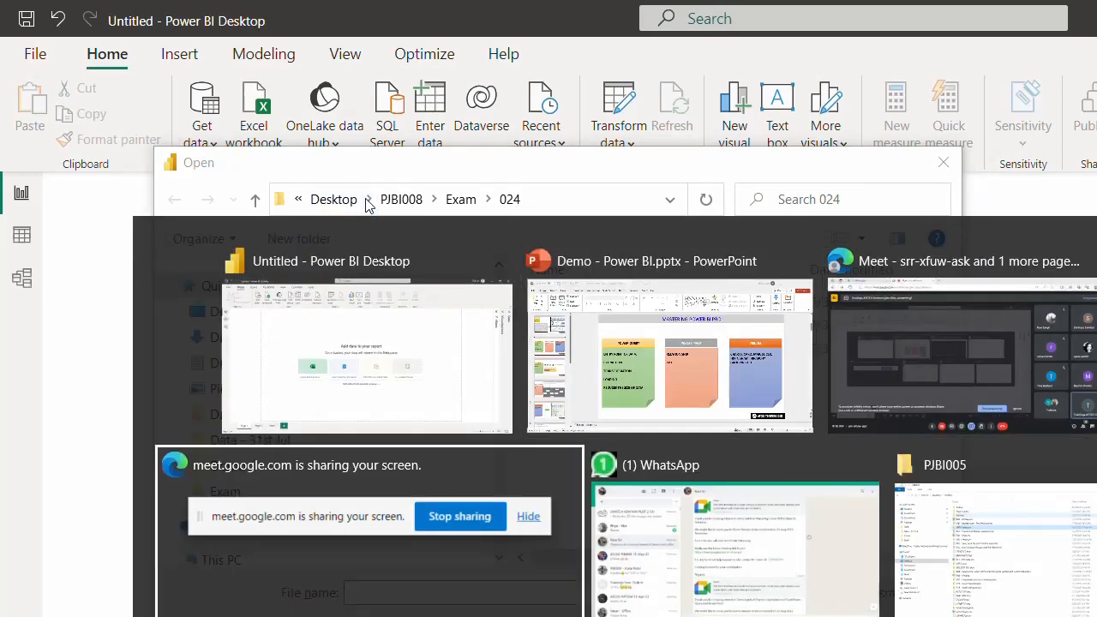
key(alt+Tab)
key(Tab)
key(Tab)
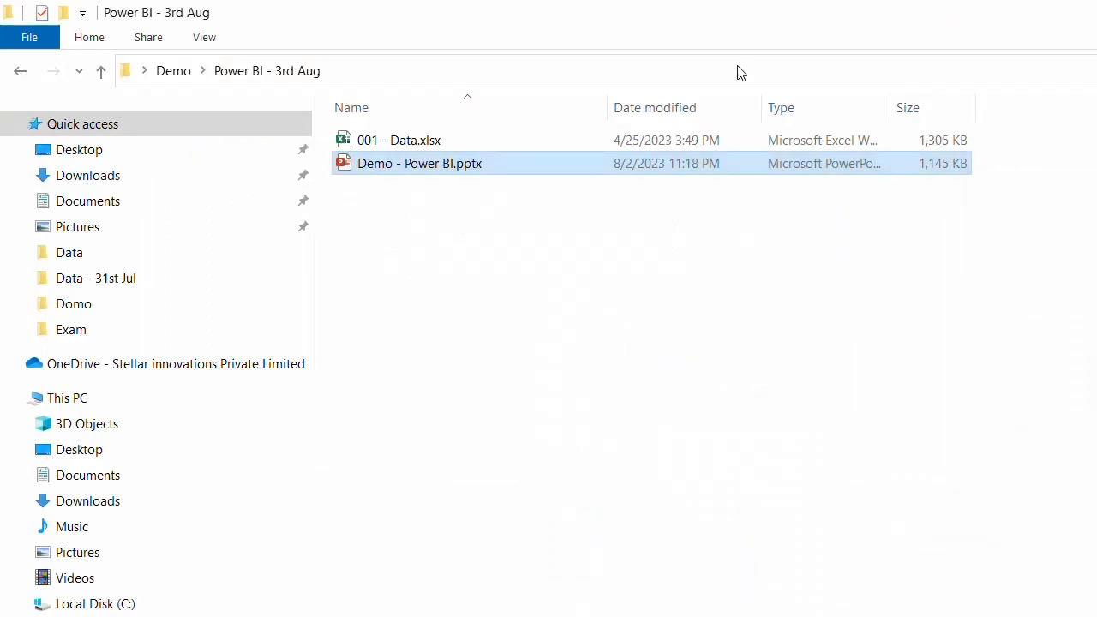
click(740, 72)
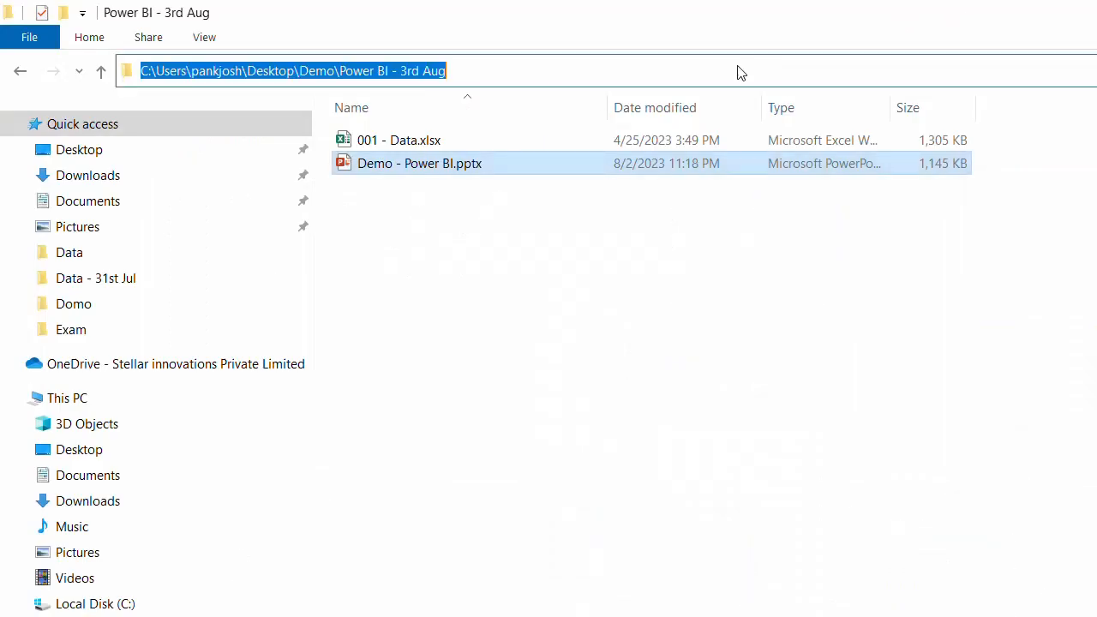
click(556, 165)
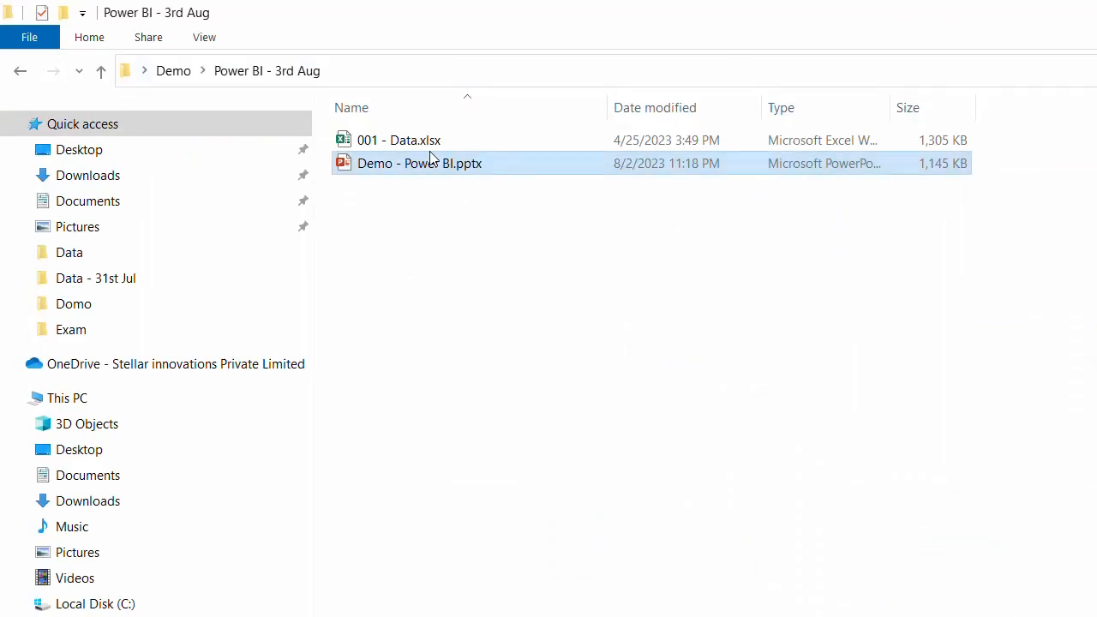
key(alt+Tab)
key(Tab)
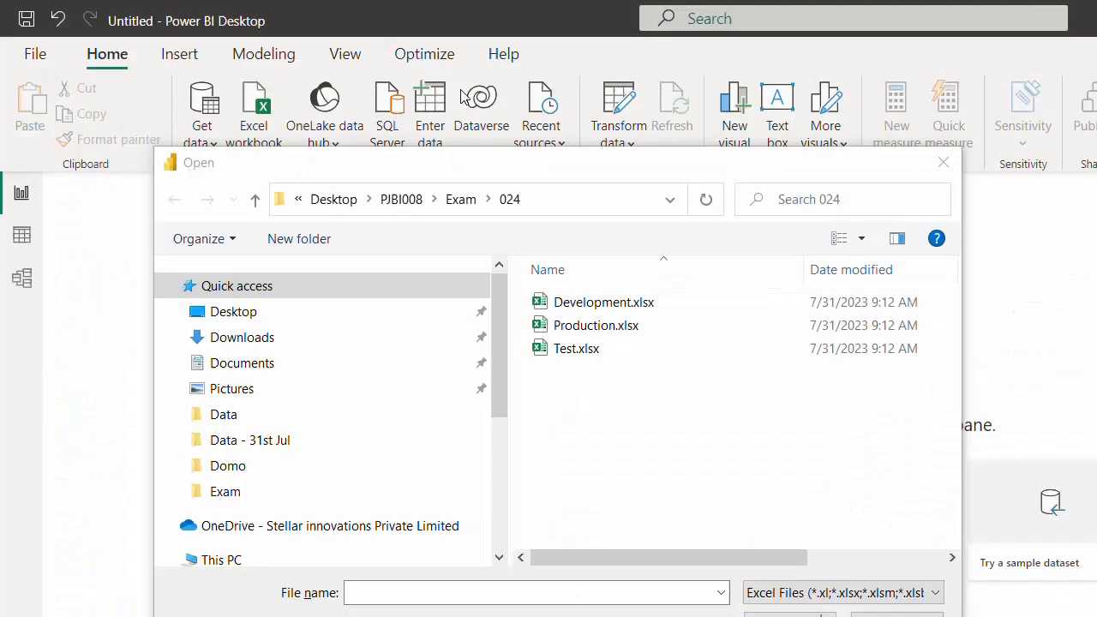
key(Escape)
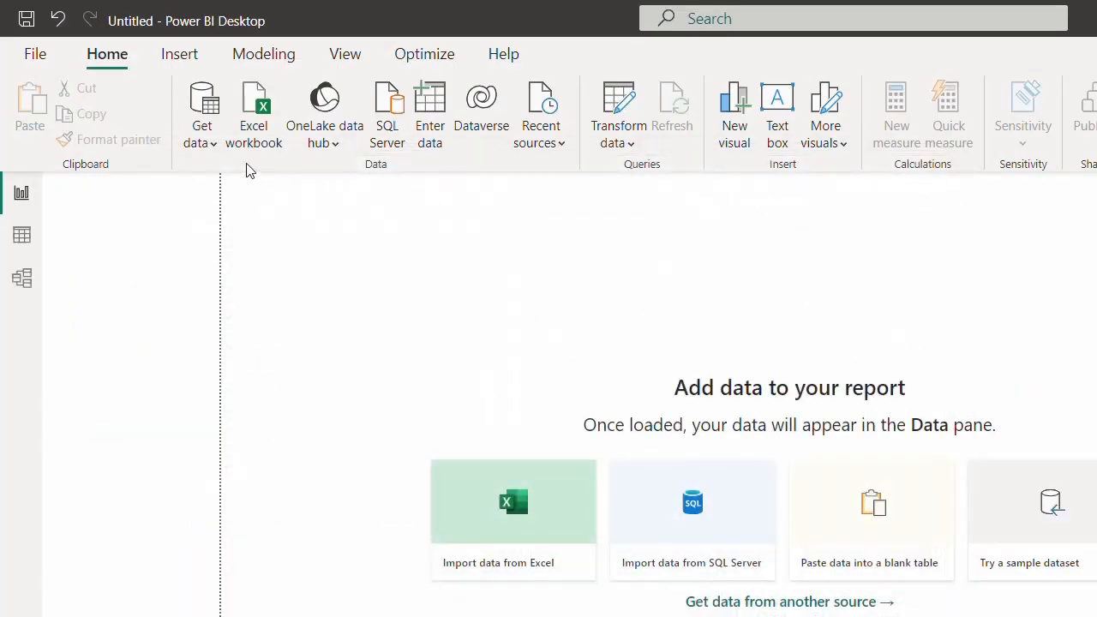
- Open 001 - Data.xlsx from the Power BI - 3rd Aug folder as an Excel source
click(212, 143)
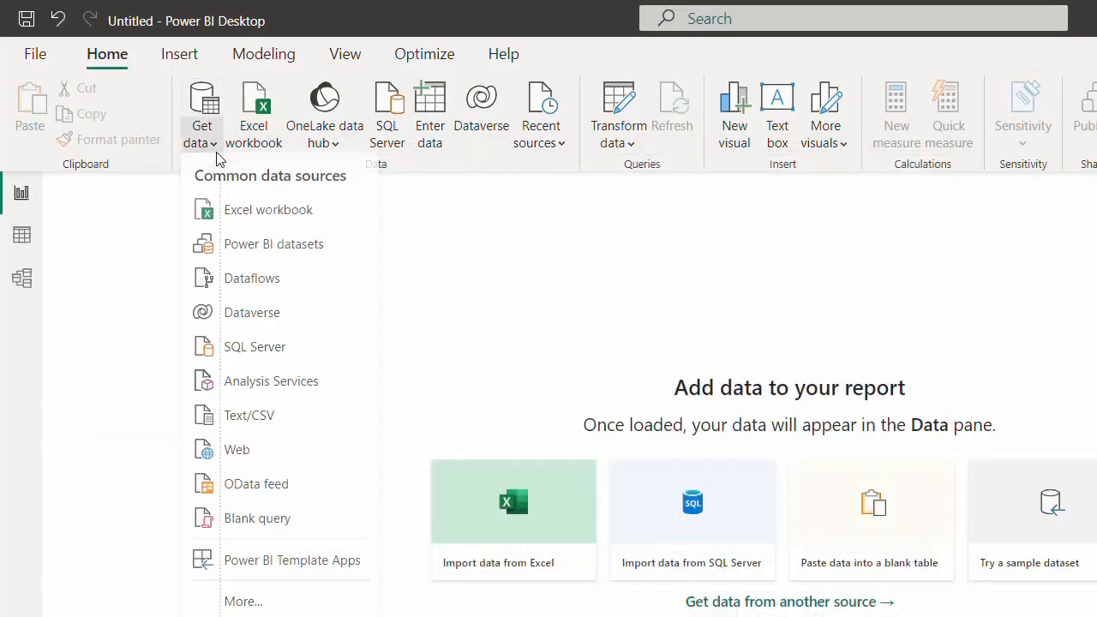
click(263, 214)
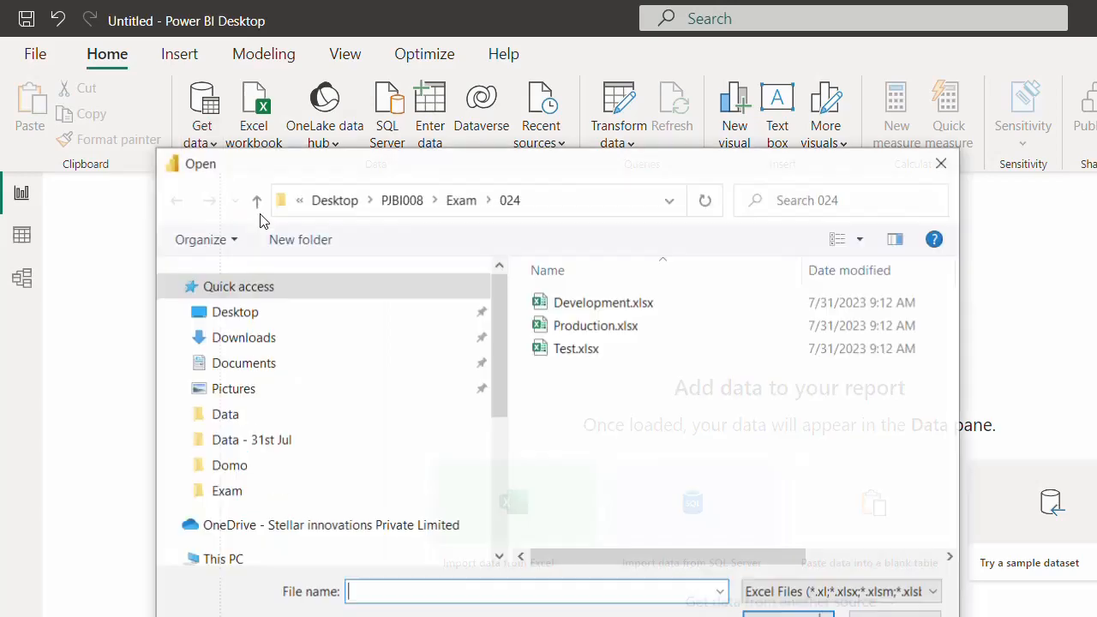
click(580, 218)
text(C:\Users\pankaj\Desktop\Demo\Power BI - 3rd Aug)
key(Return)
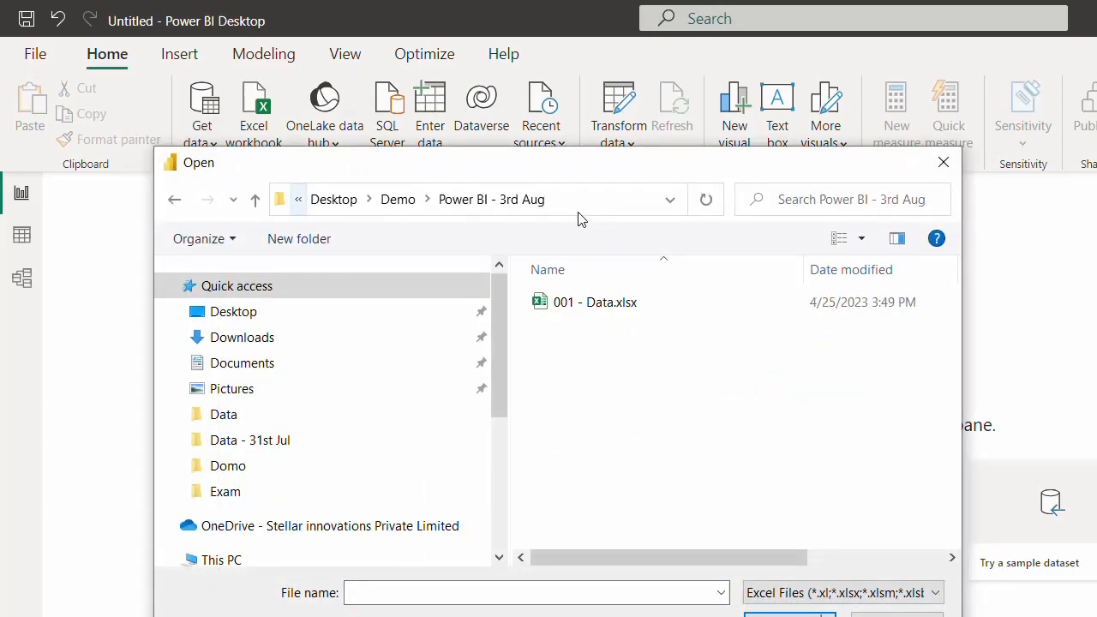
click(589, 306)
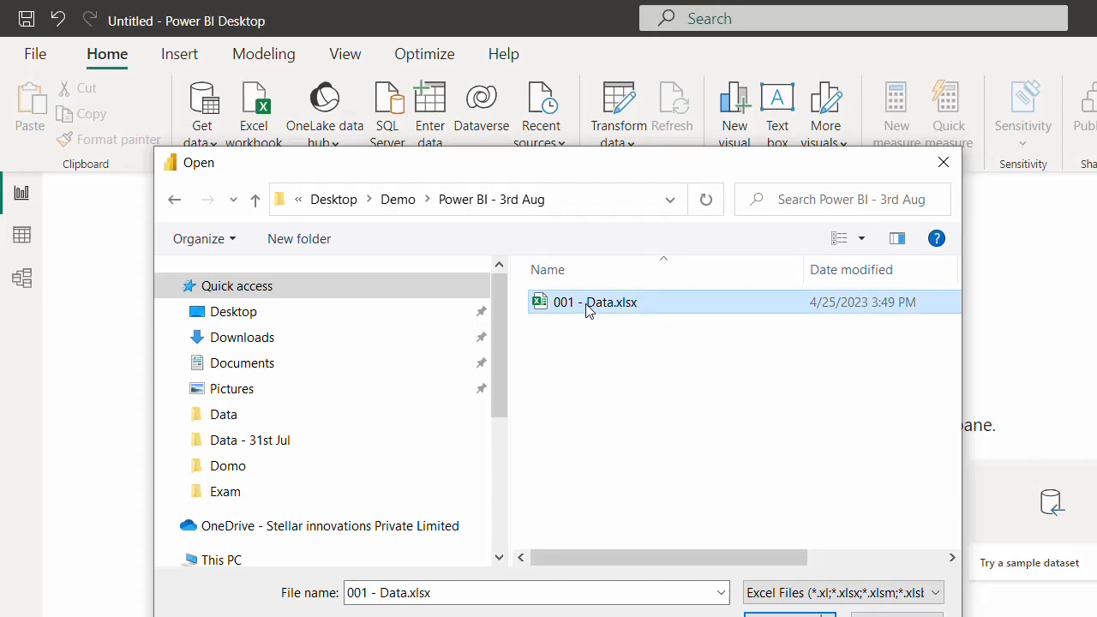
double_click(588, 311)
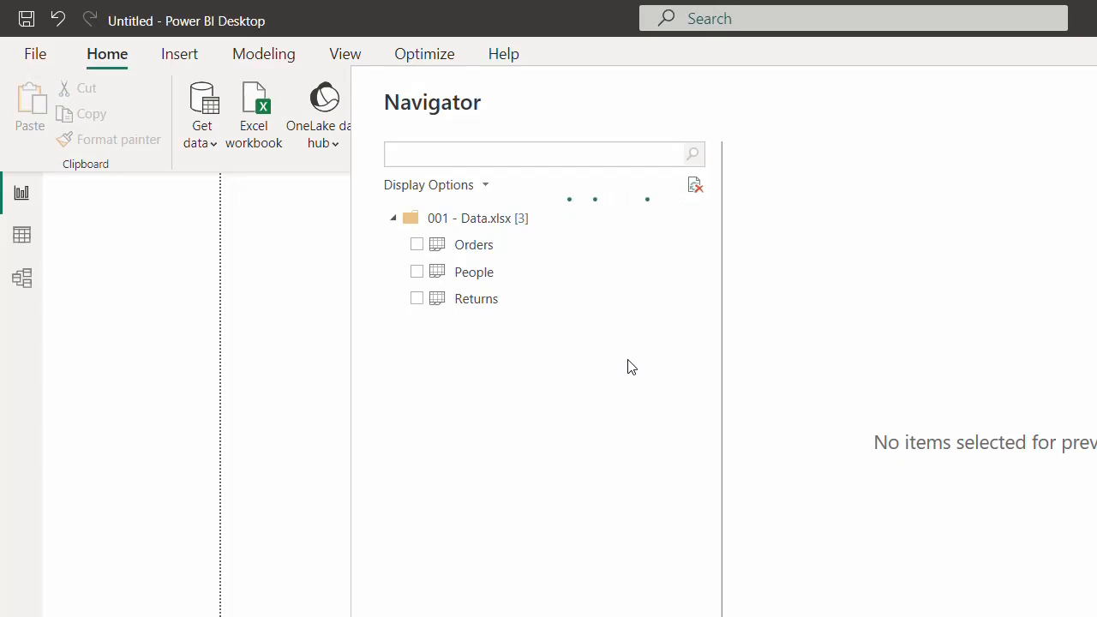
key(alt+Tab)
key(alt+Tab)
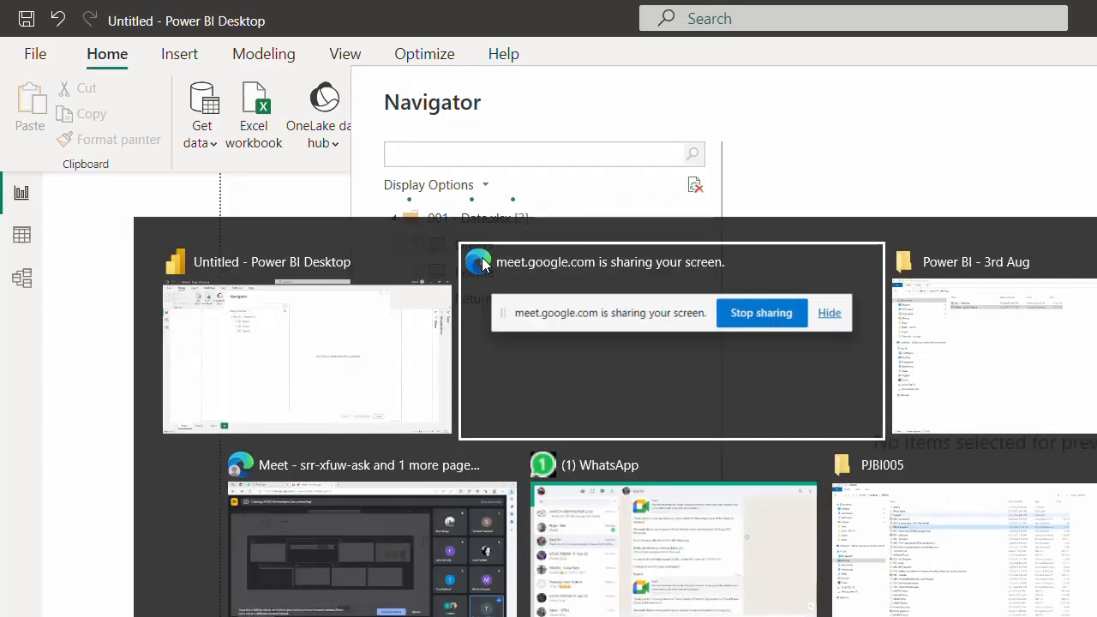
double_click(382, 145)
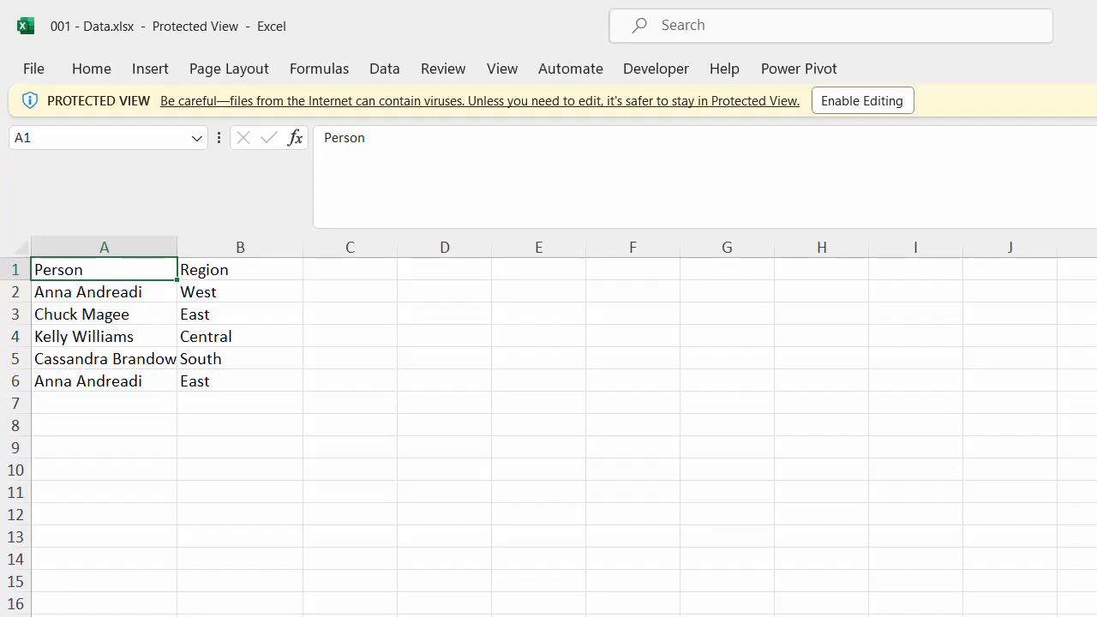
click(128, 616)
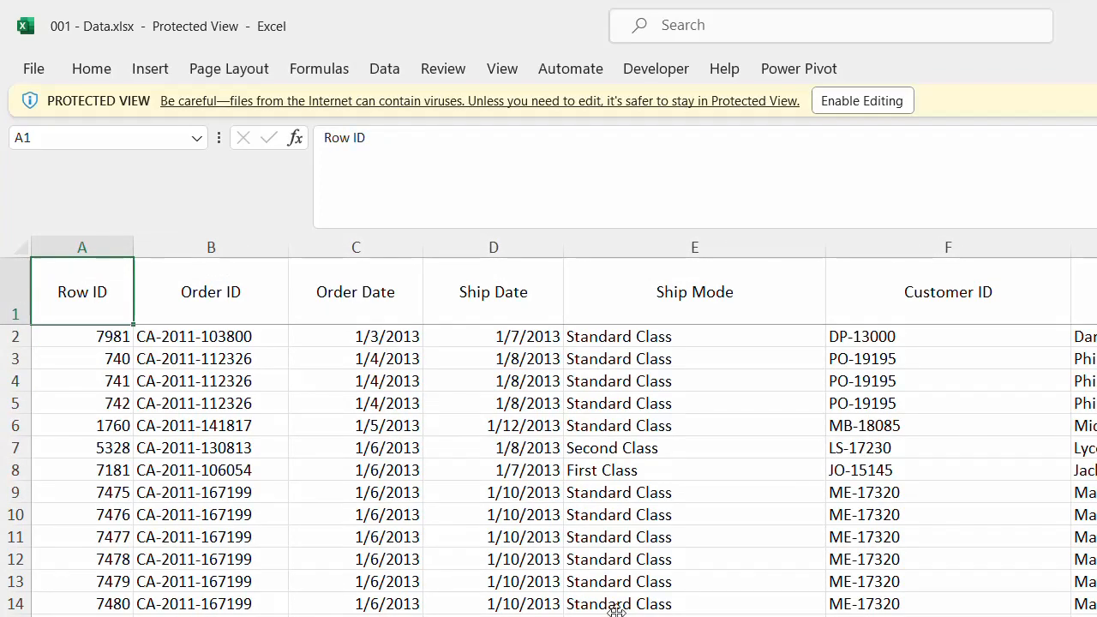
click(317, 493)
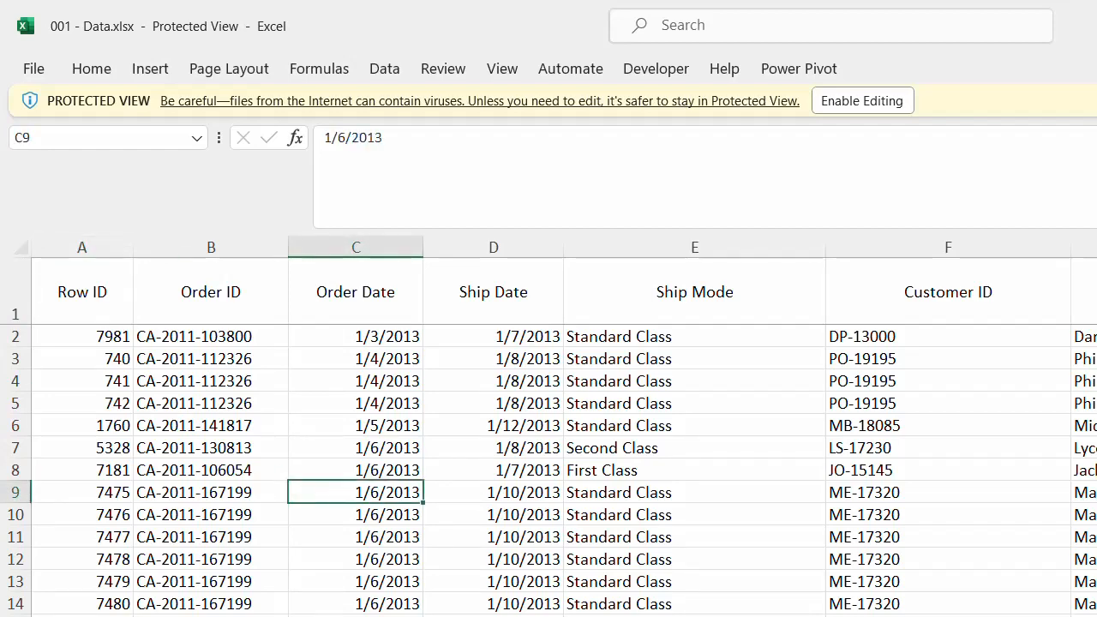
key(ctrl+Page_Down)
key(ctrl+Page_Down)
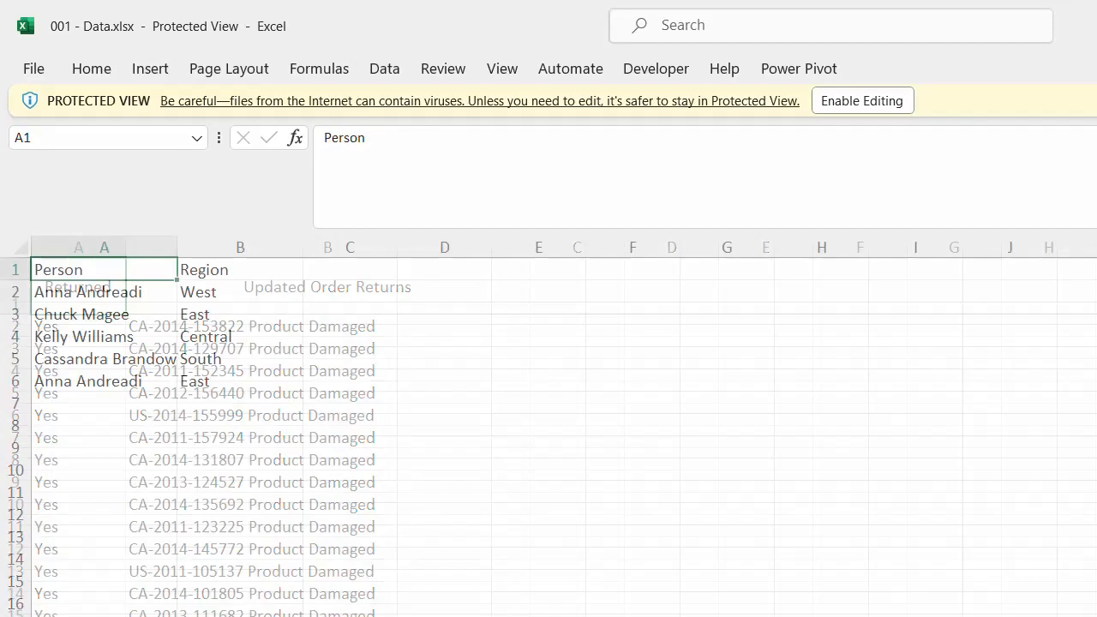
click(240, 616)
key(ctrl+w)
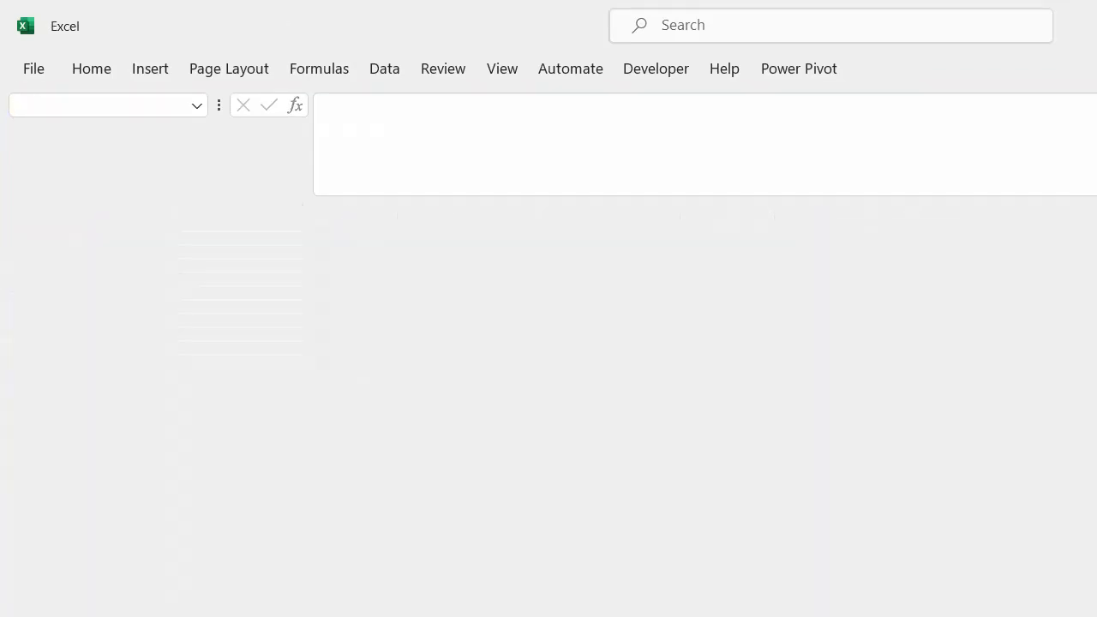
key(alt+Tab)
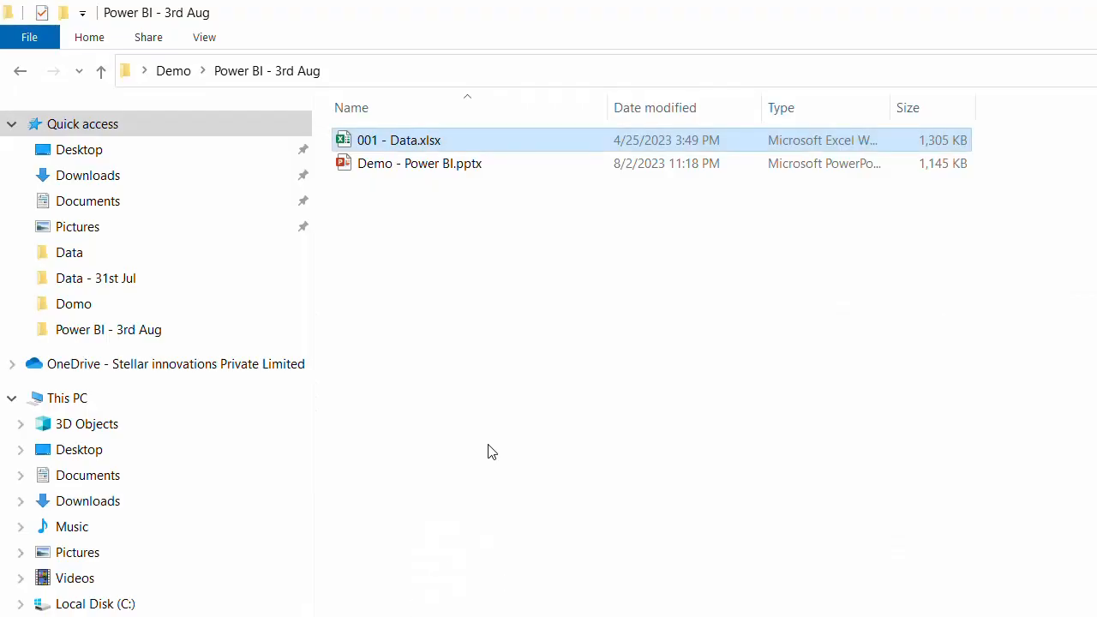
drag(475, 433, 551, 403)
key(alt+Tab)
key(alt+Tab)
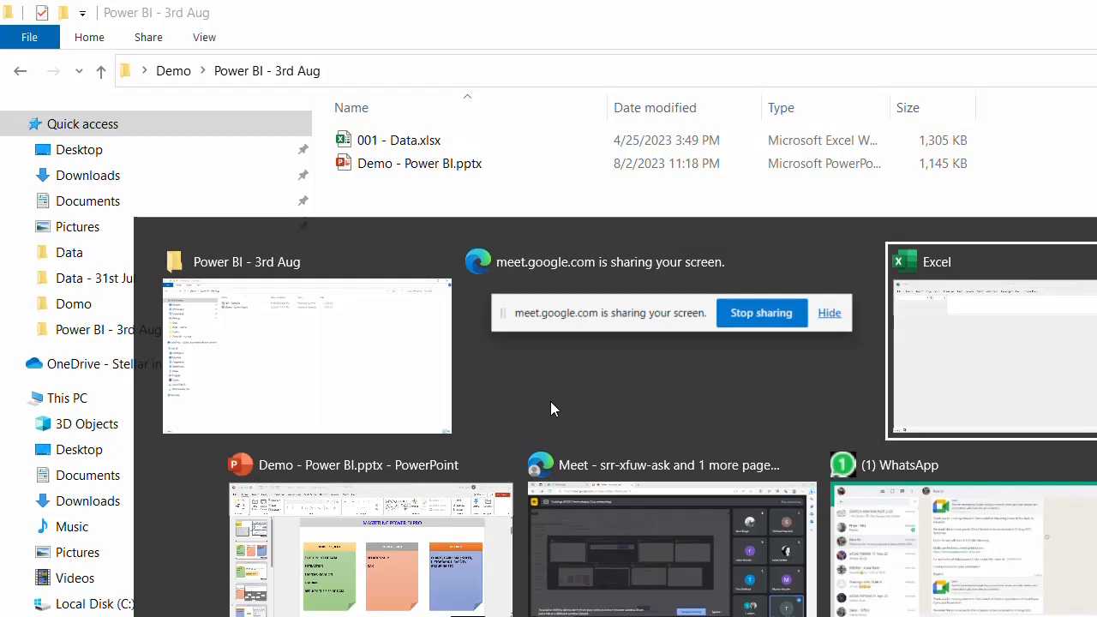
key(alt+Tab)
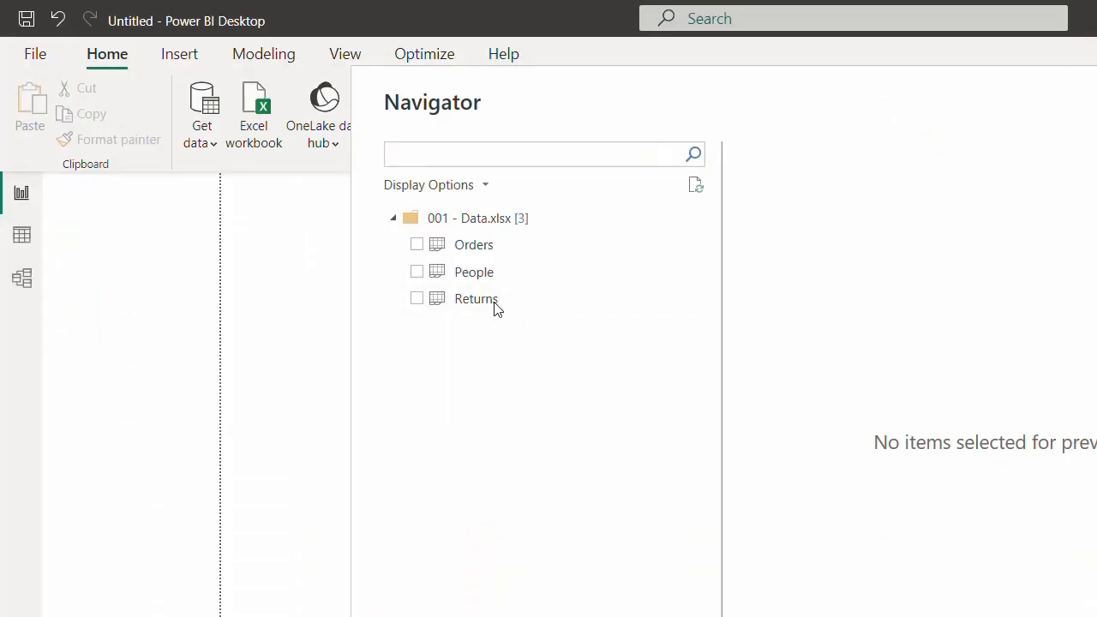
- Tick the Orders, People and Returns tables in the Navigator
click(415, 248)
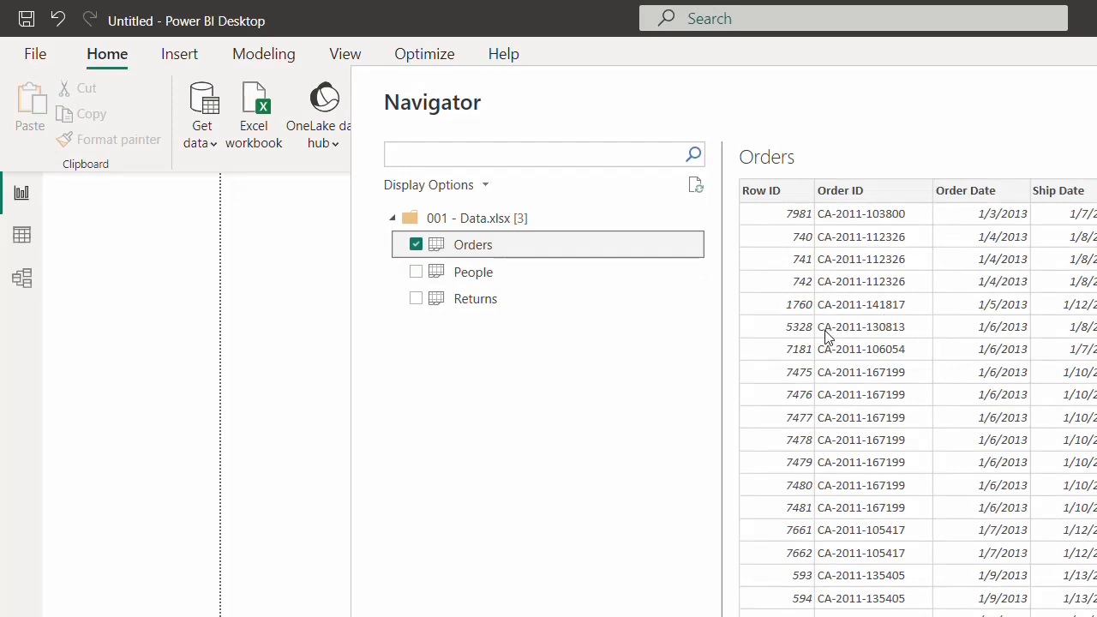
click(417, 274)
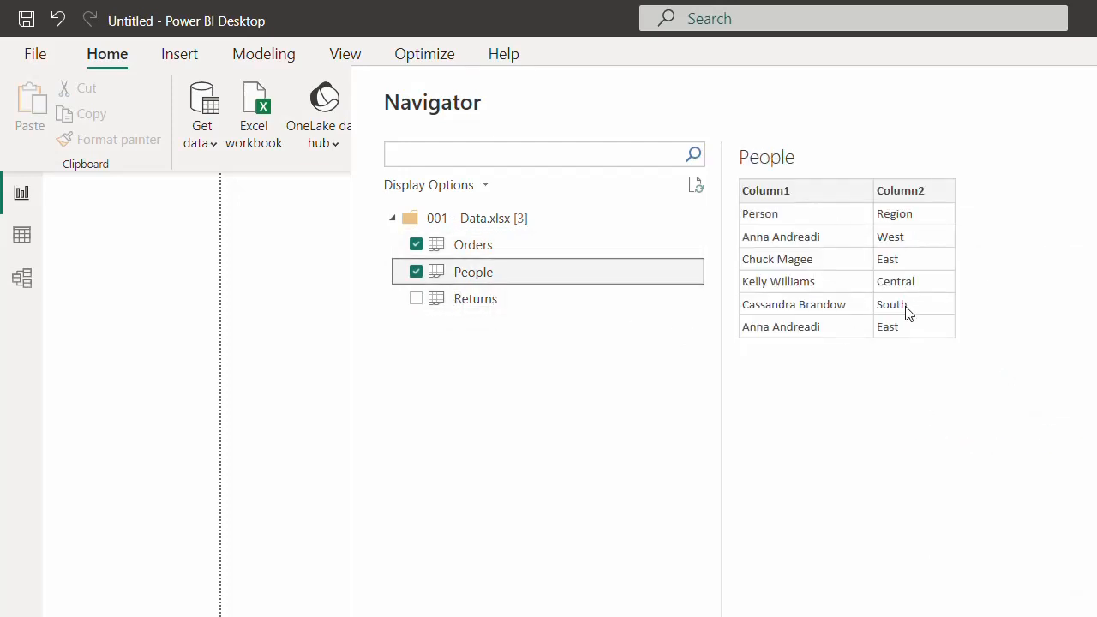
click(416, 302)
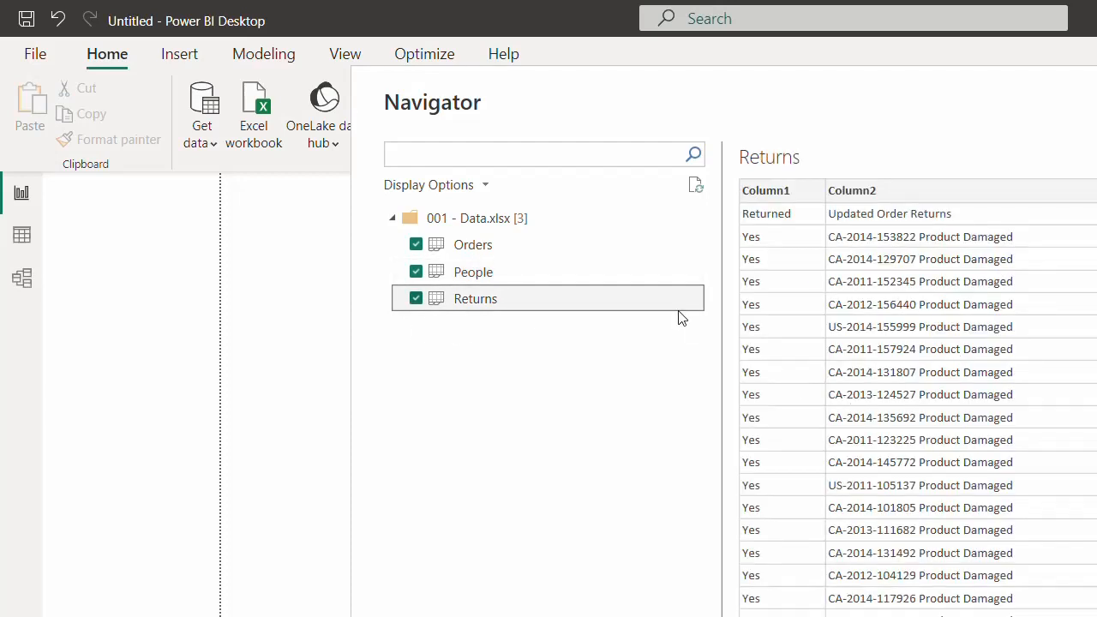
- Preview the People, Returns and Orders tables in turn, ending on Returns
click(468, 272)
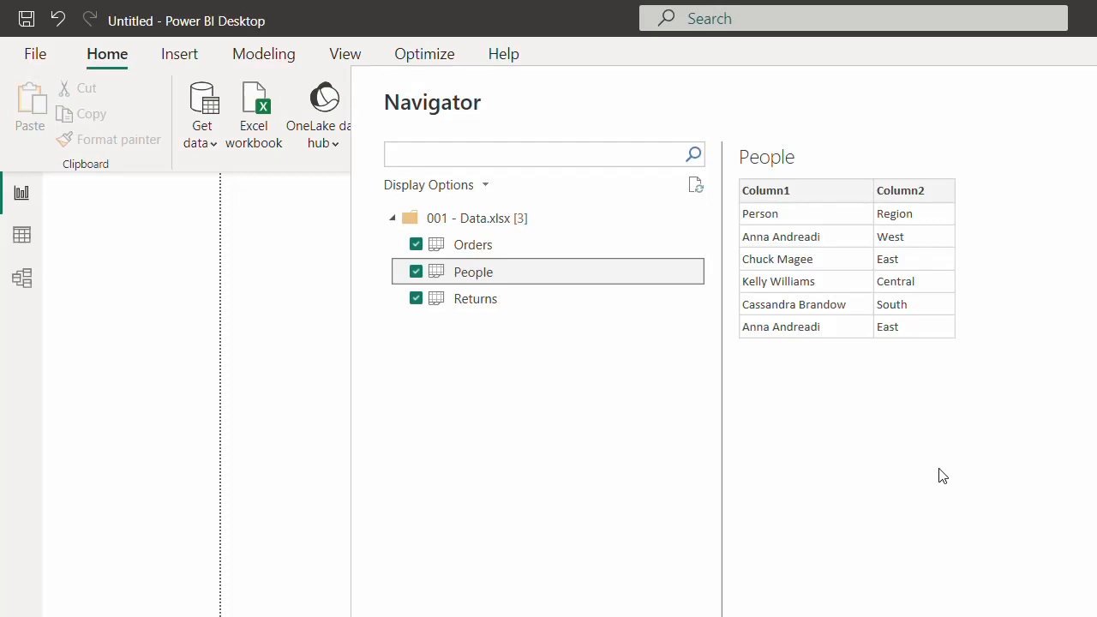
click(515, 307)
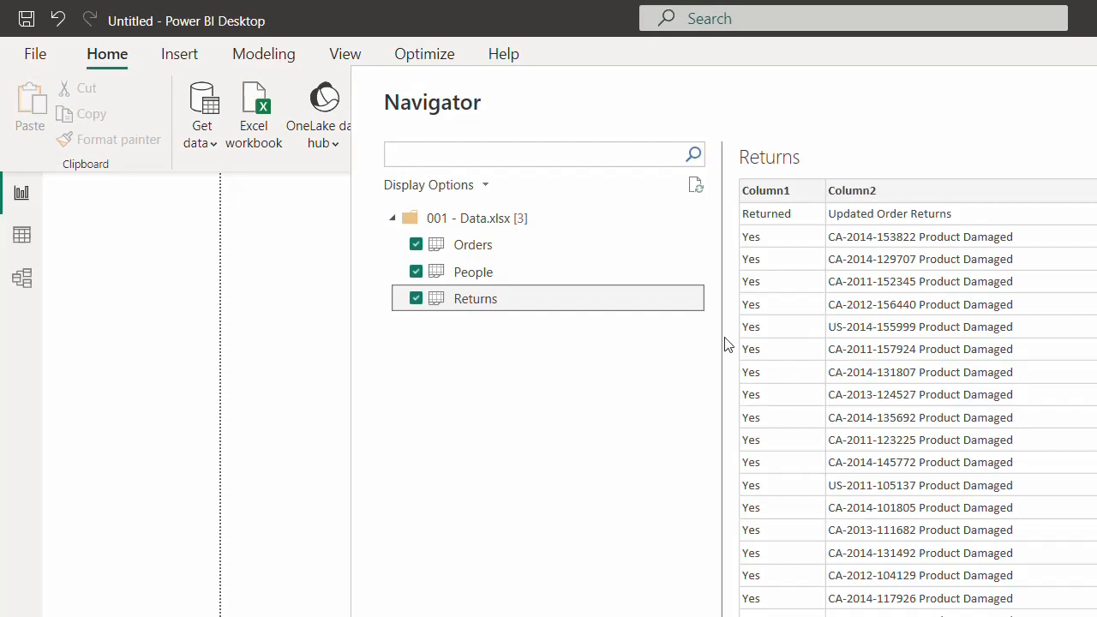
click(519, 271)
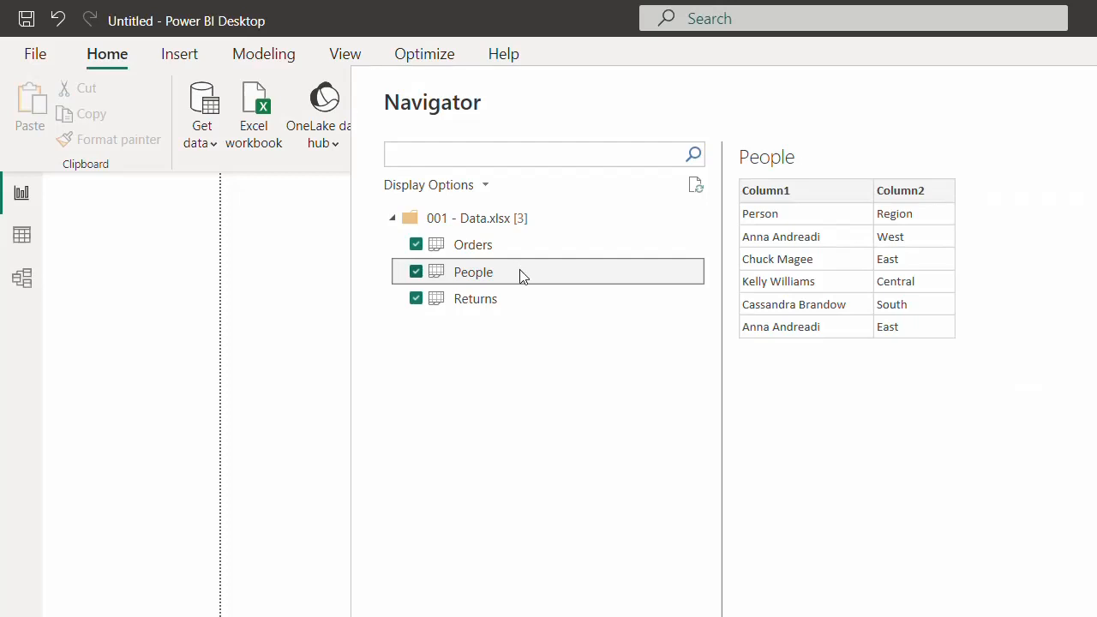
click(512, 306)
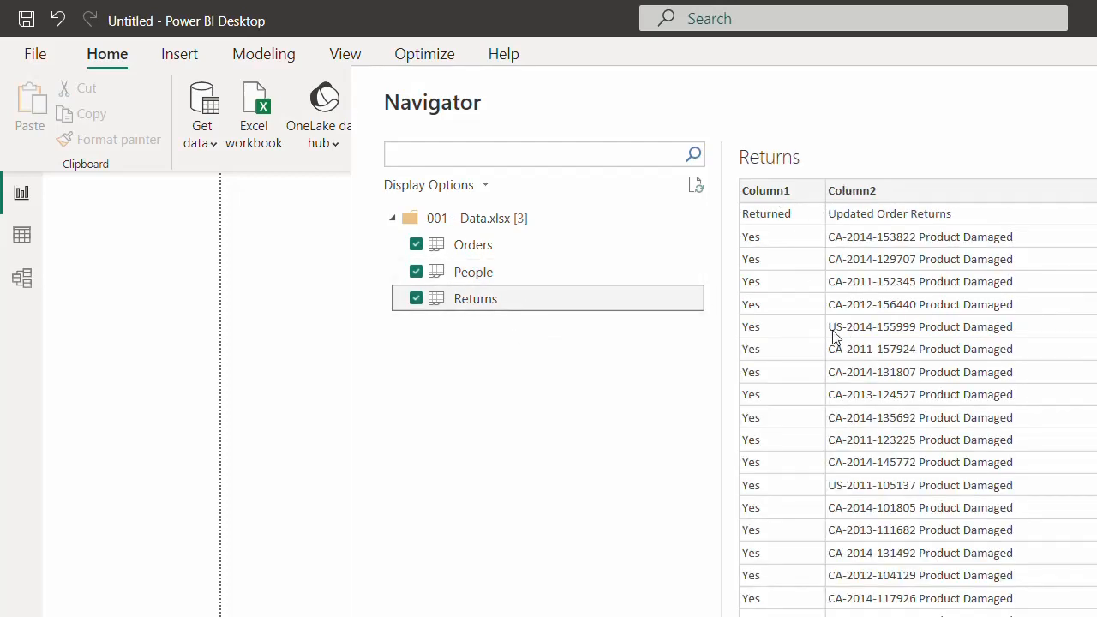
click(511, 246)
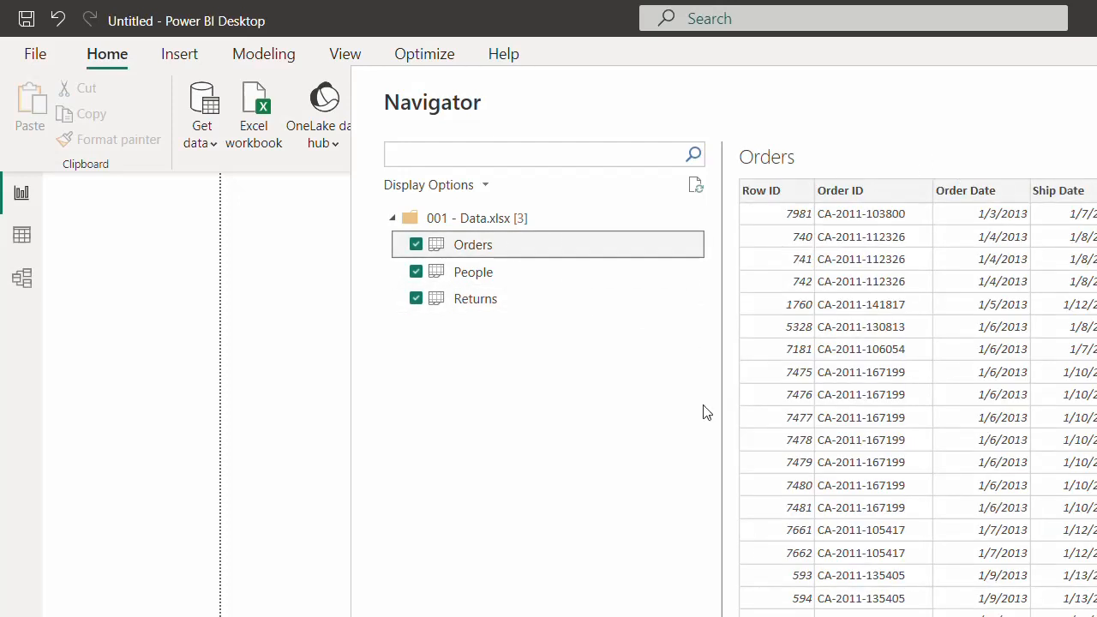
click(562, 275)
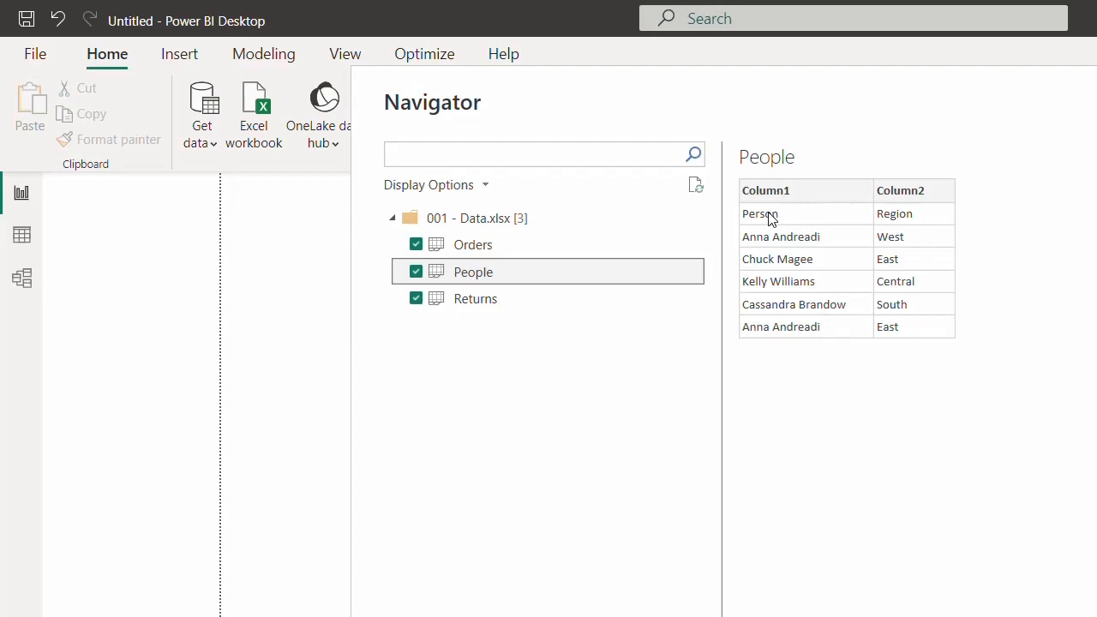
click(566, 248)
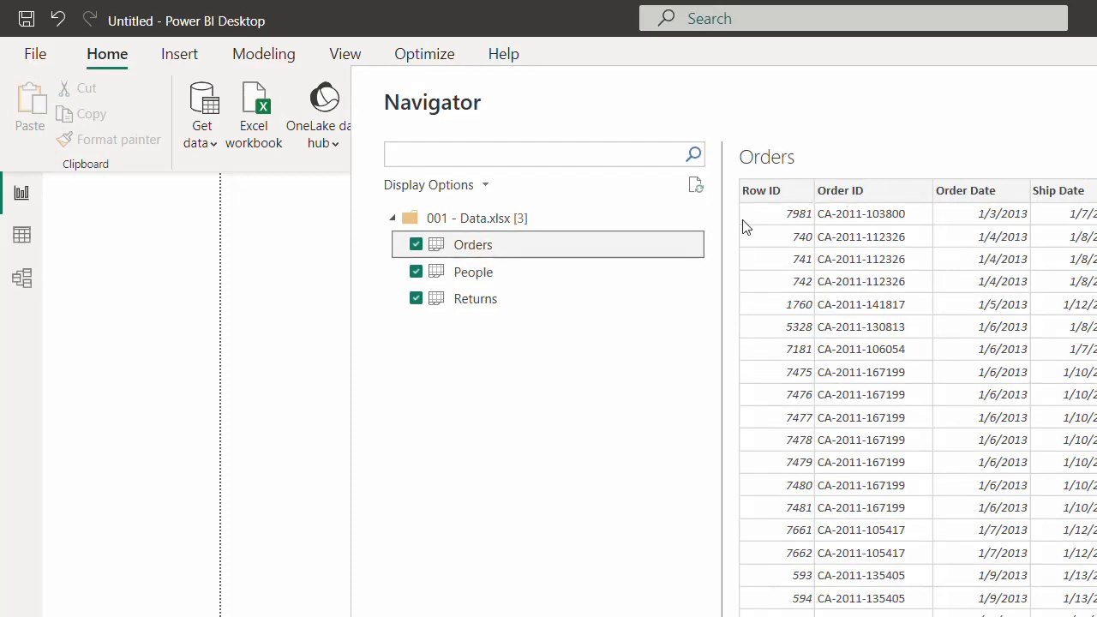
click(514, 278)
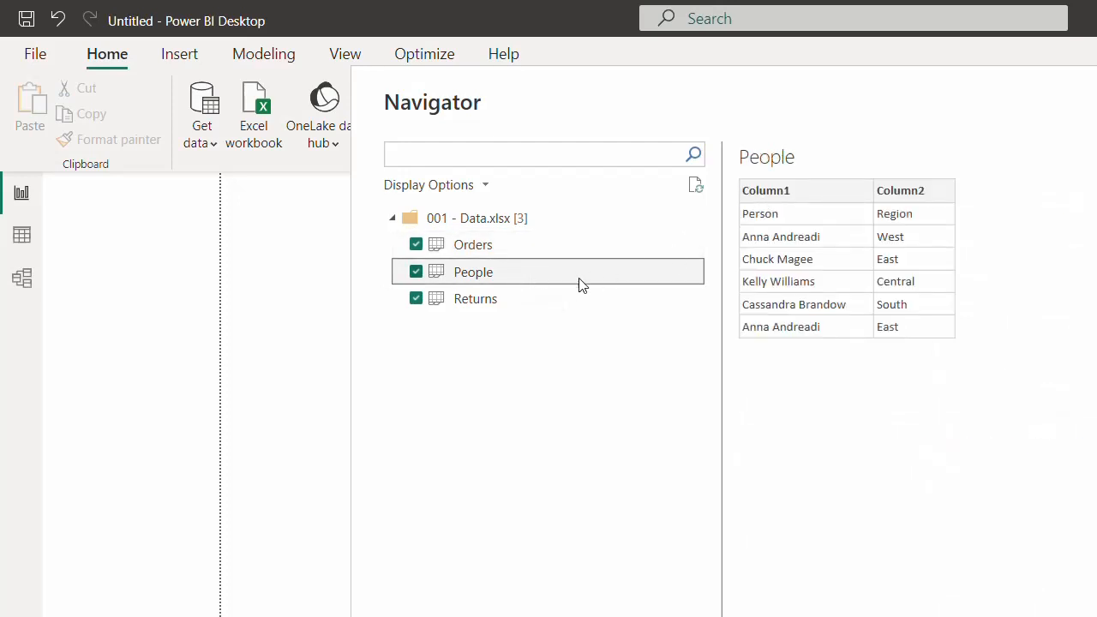
click(565, 300)
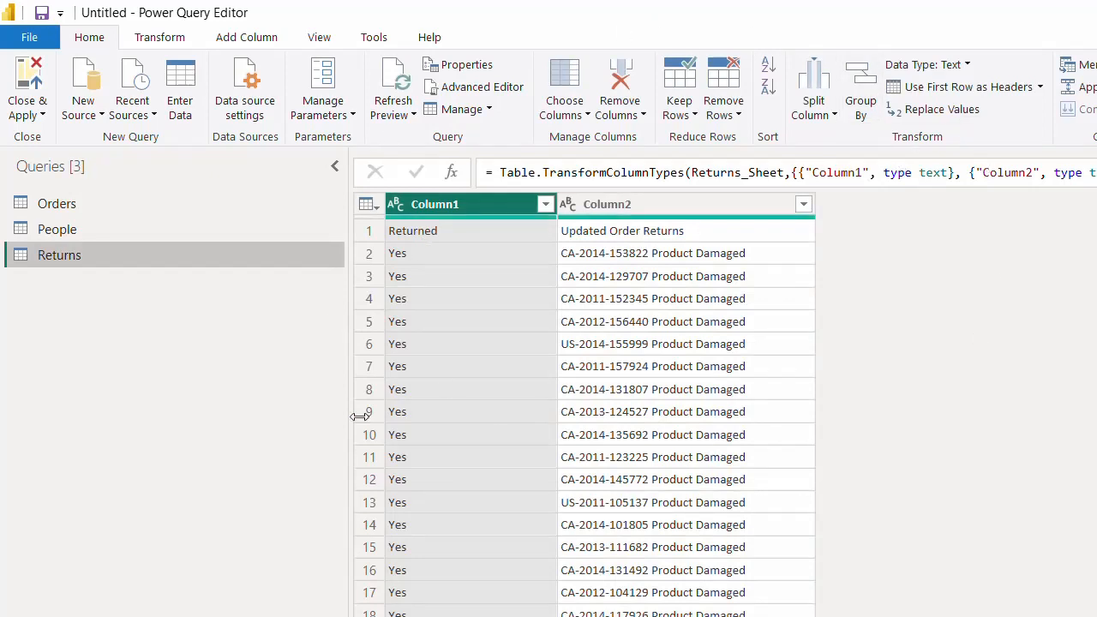
- Select the People query, promote its first row to headers, and inspect the step formula
click(235, 240)
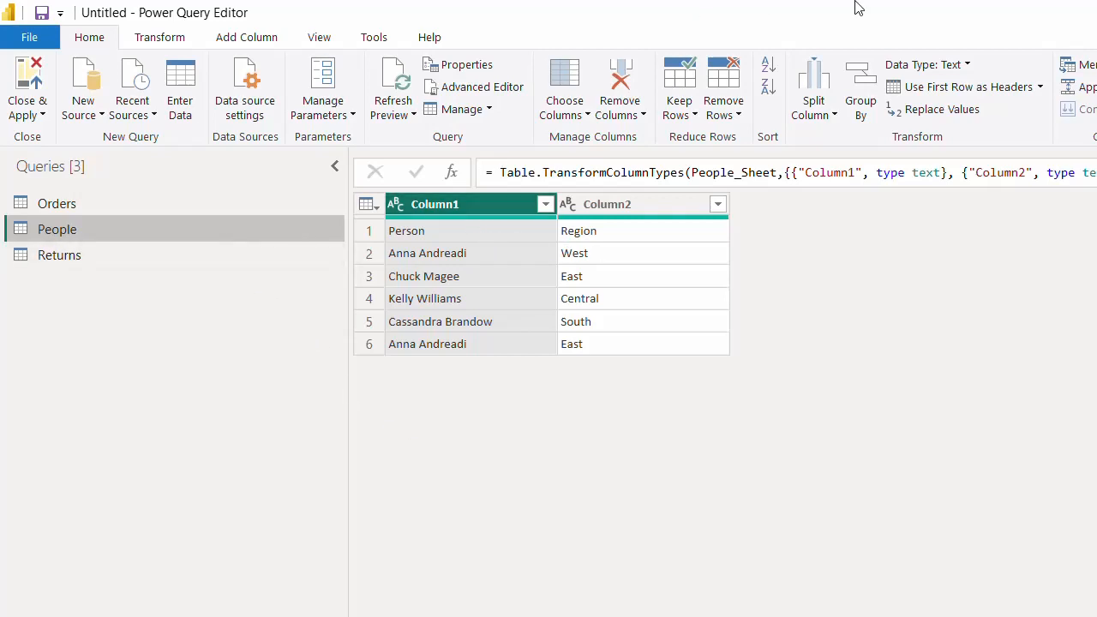
click(957, 89)
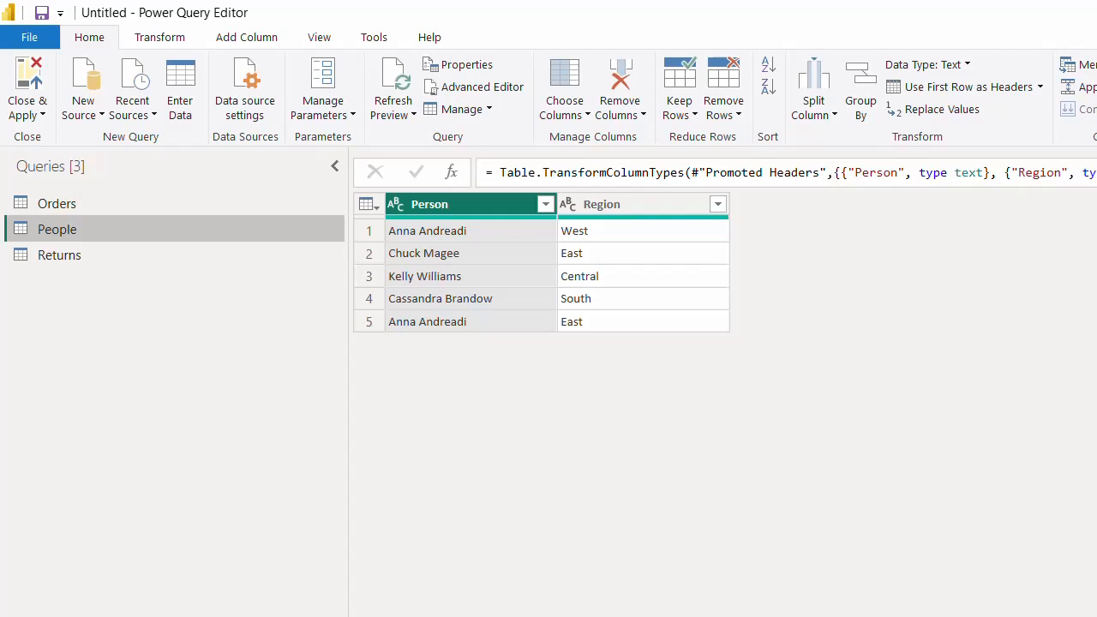
click(1092, 174)
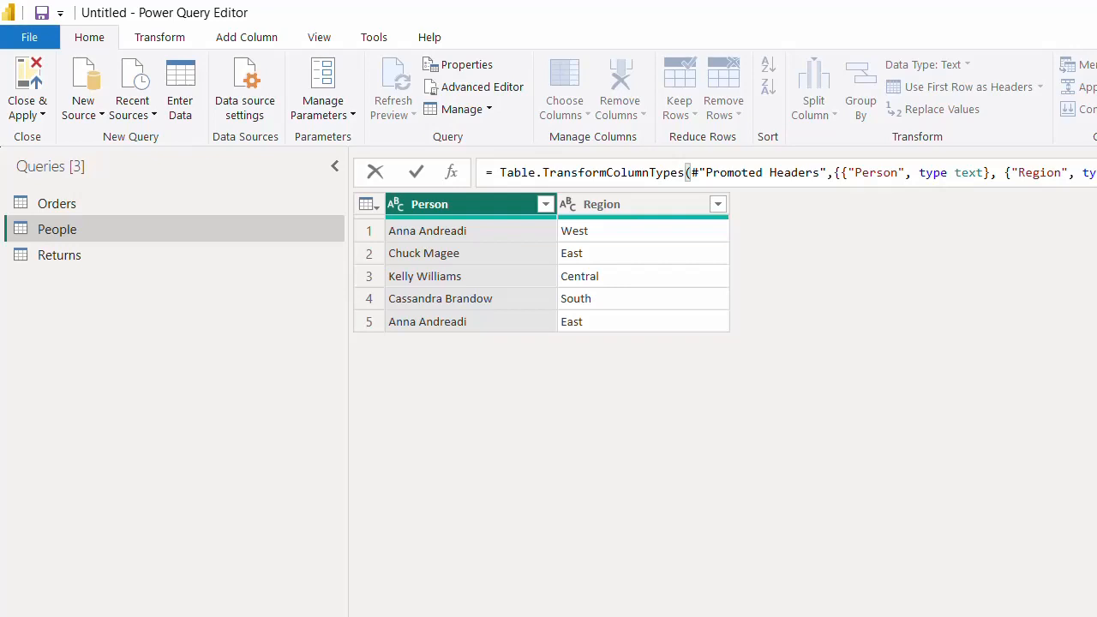
key(Escape)
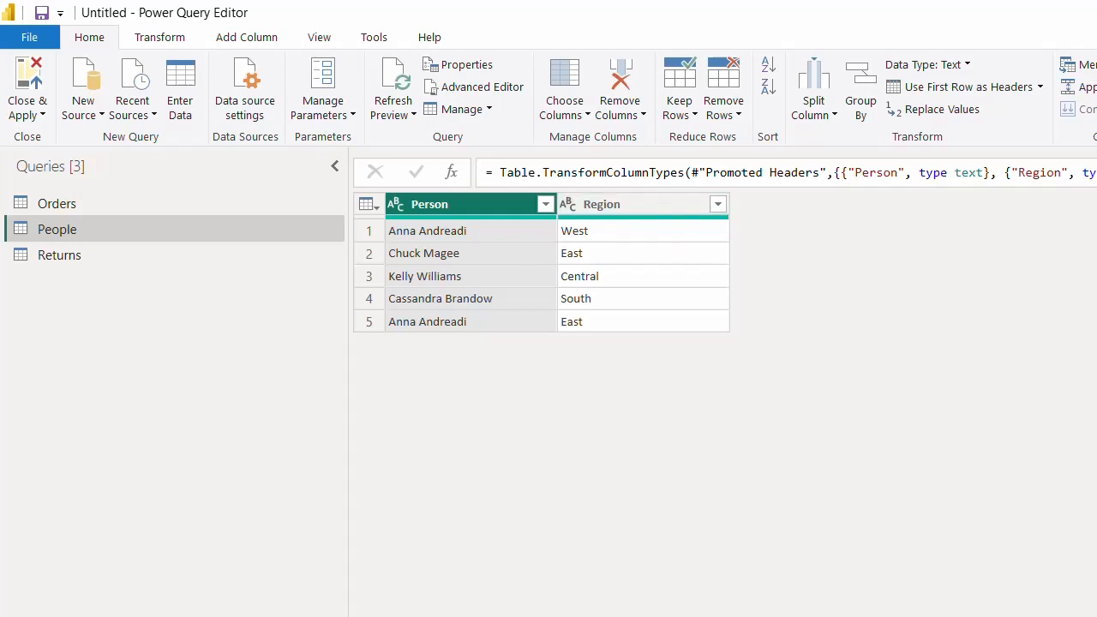
- Delete the Region column, then undo back to the original Column1/Column2 state
click(667, 206)
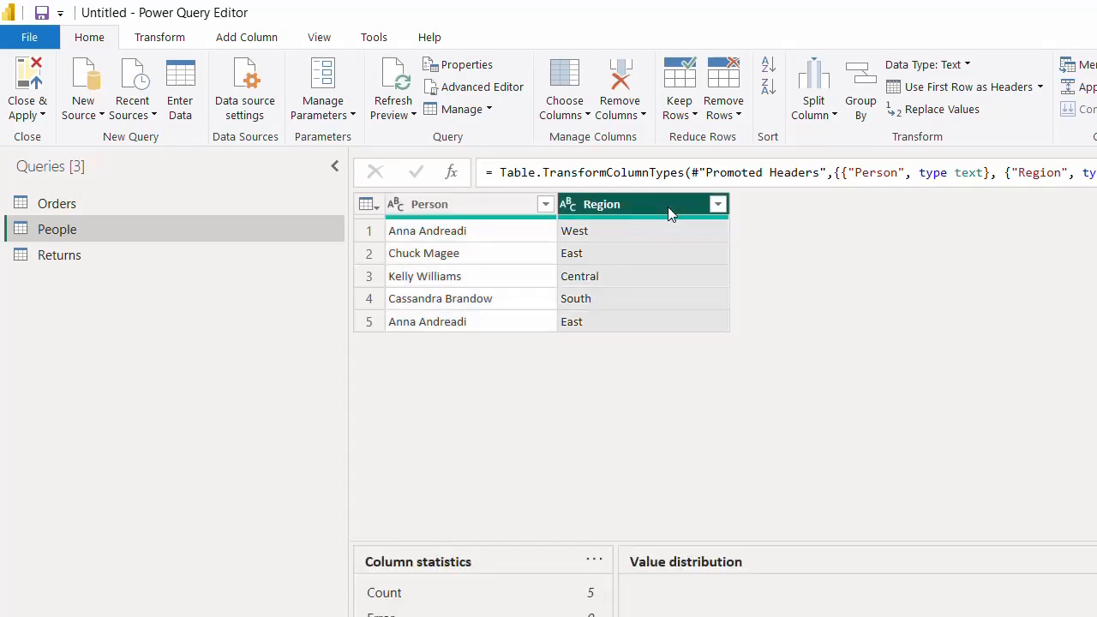
key(Delete)
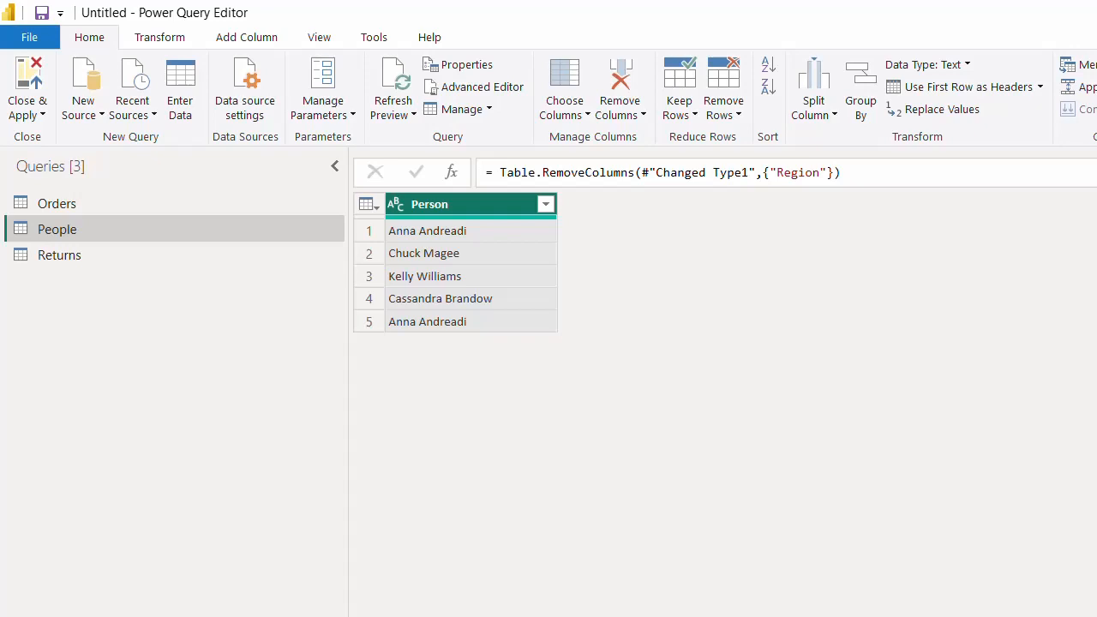
key(ctrl+z)
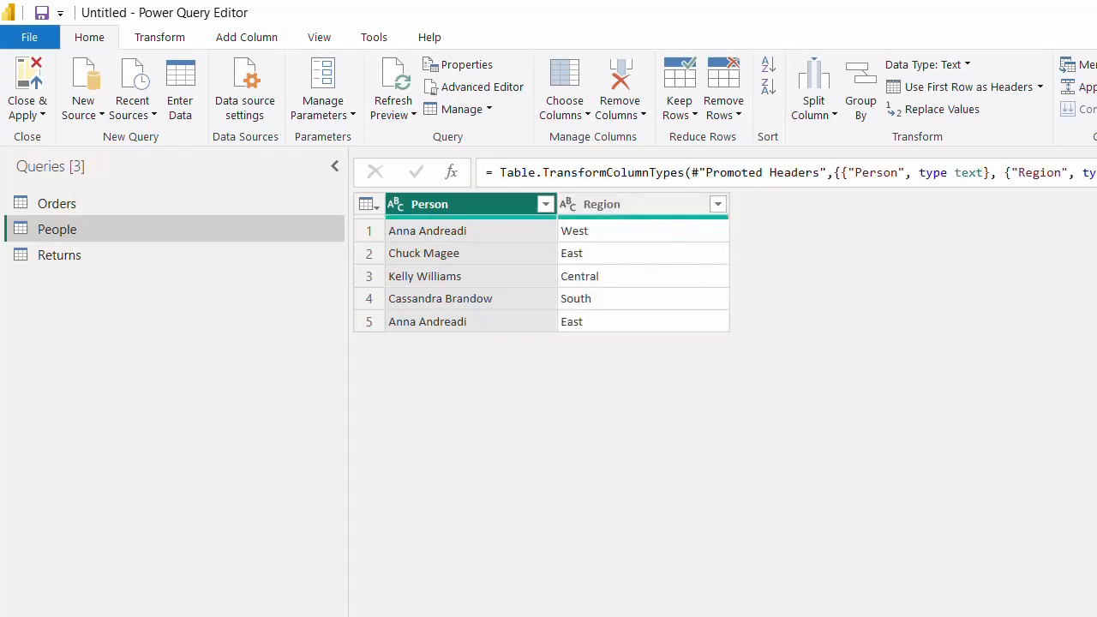
key(ctrl+z)
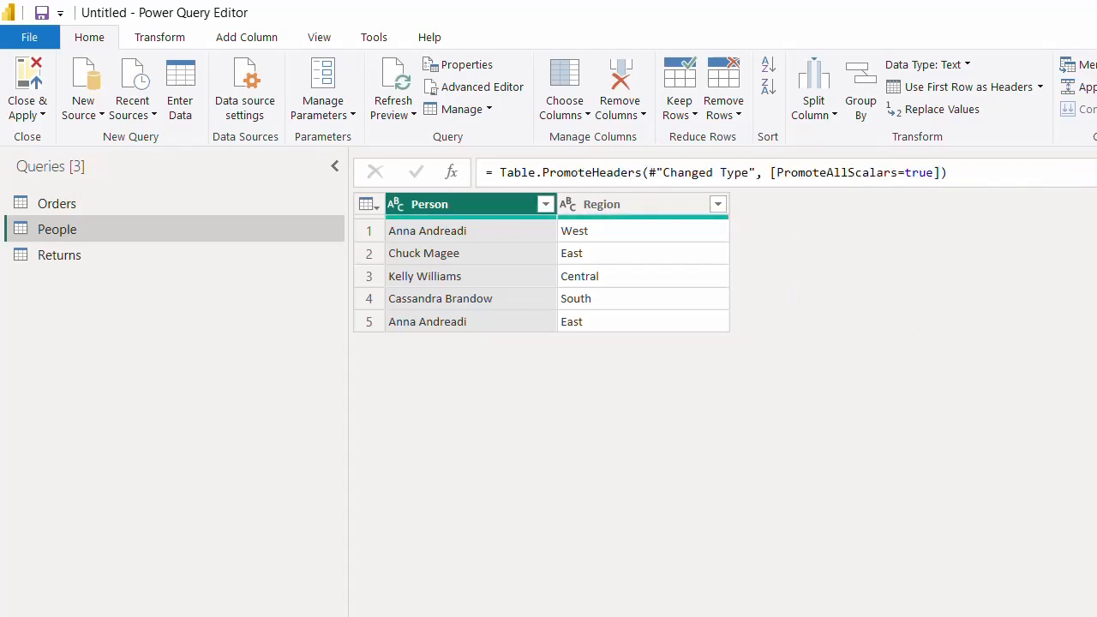
key(ctrl+z)
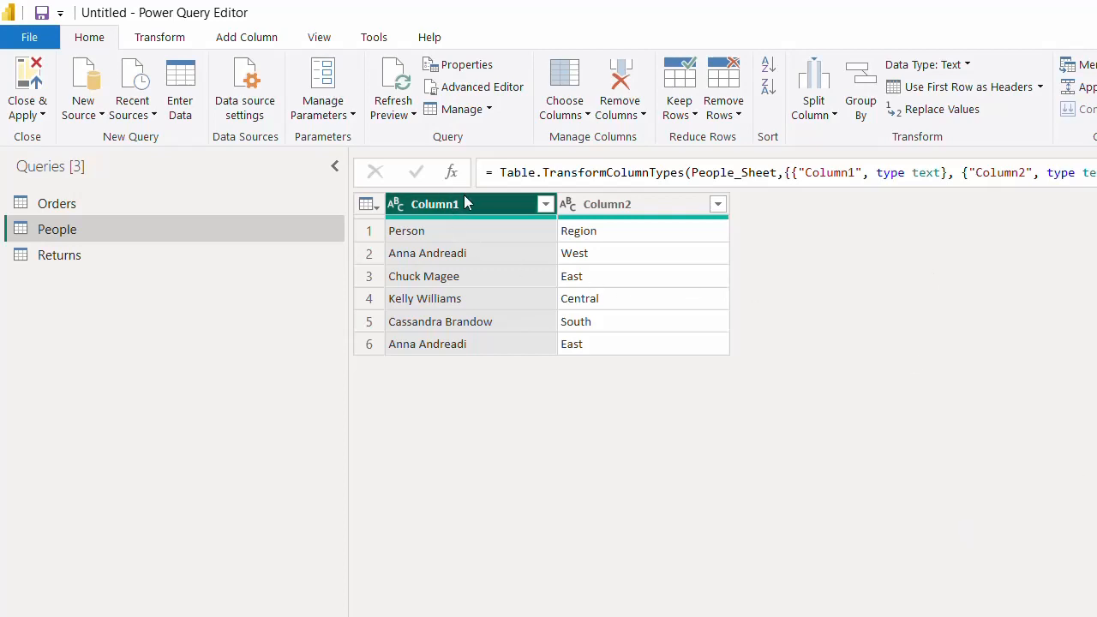
- Replace the step formula with Table.PromoteHeaders( wrapping the pasted earlier step, and commit it
click(949, 88)
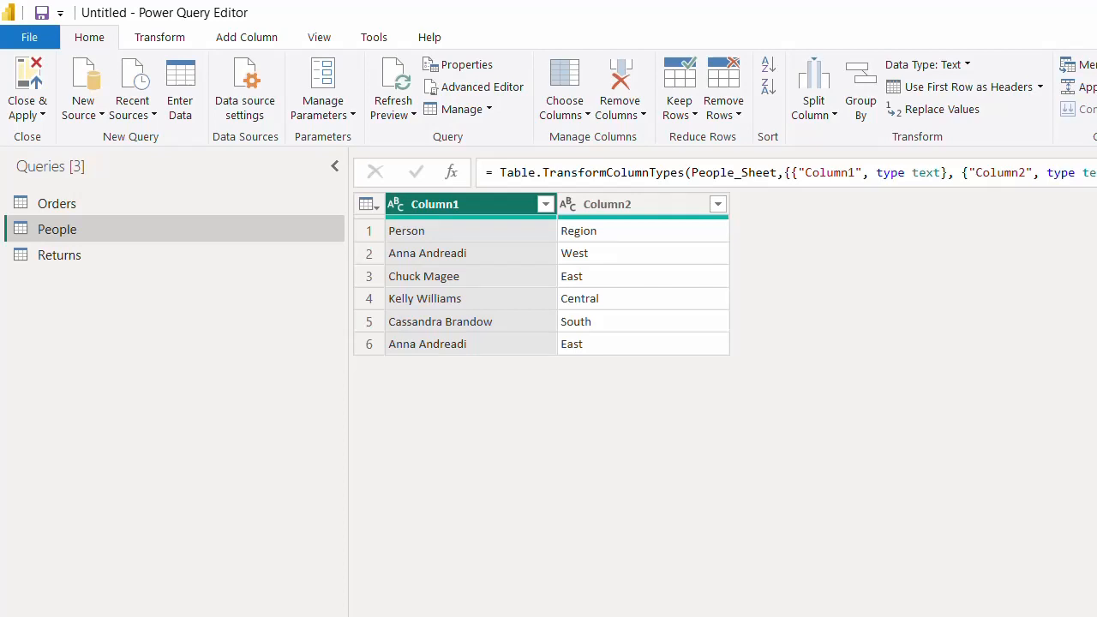
click(689, 172)
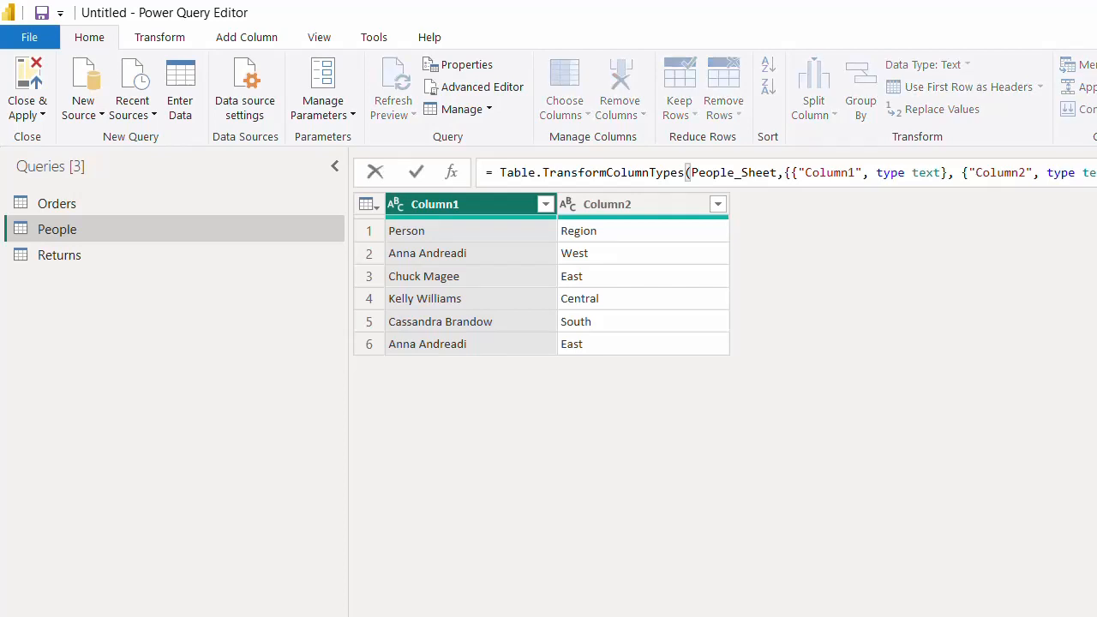
drag(1096, 172, 501, 172)
key(Delete)
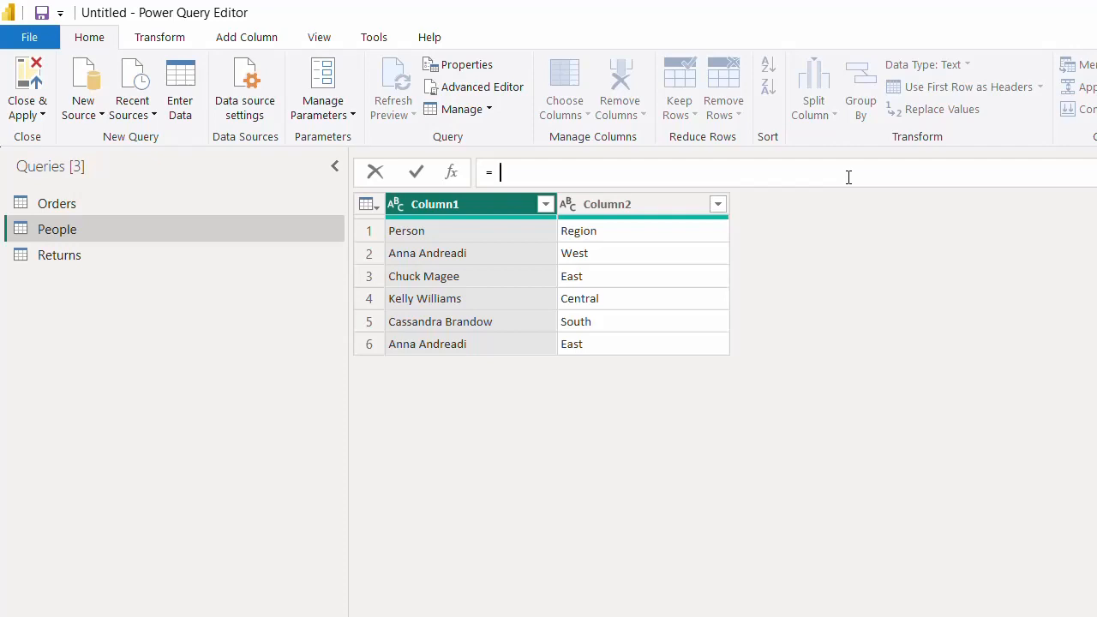
text(promote)
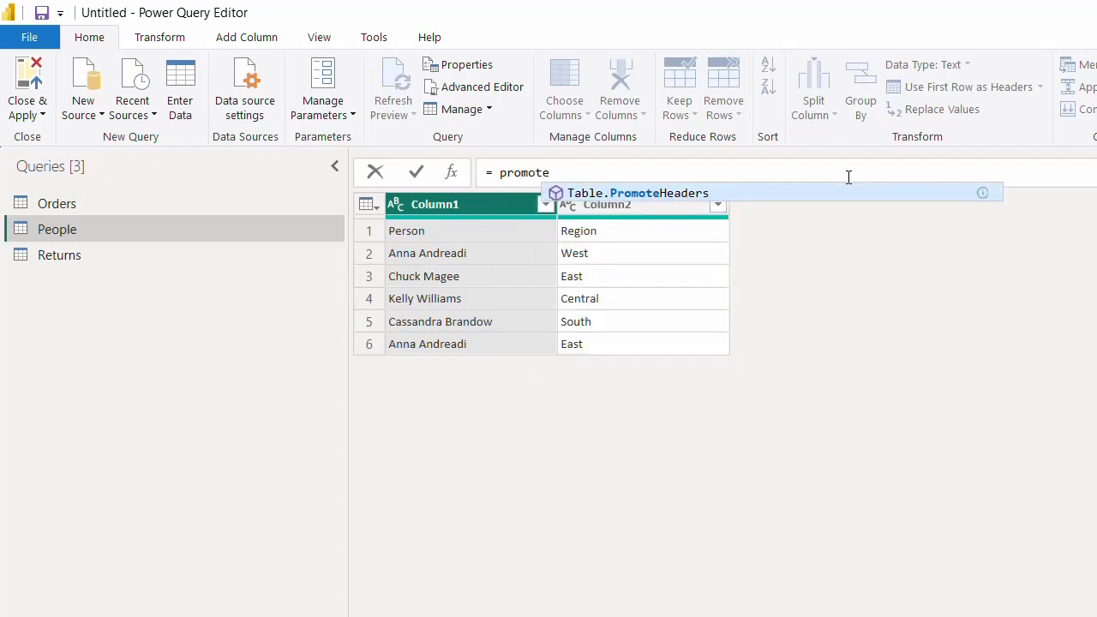
click(623, 195)
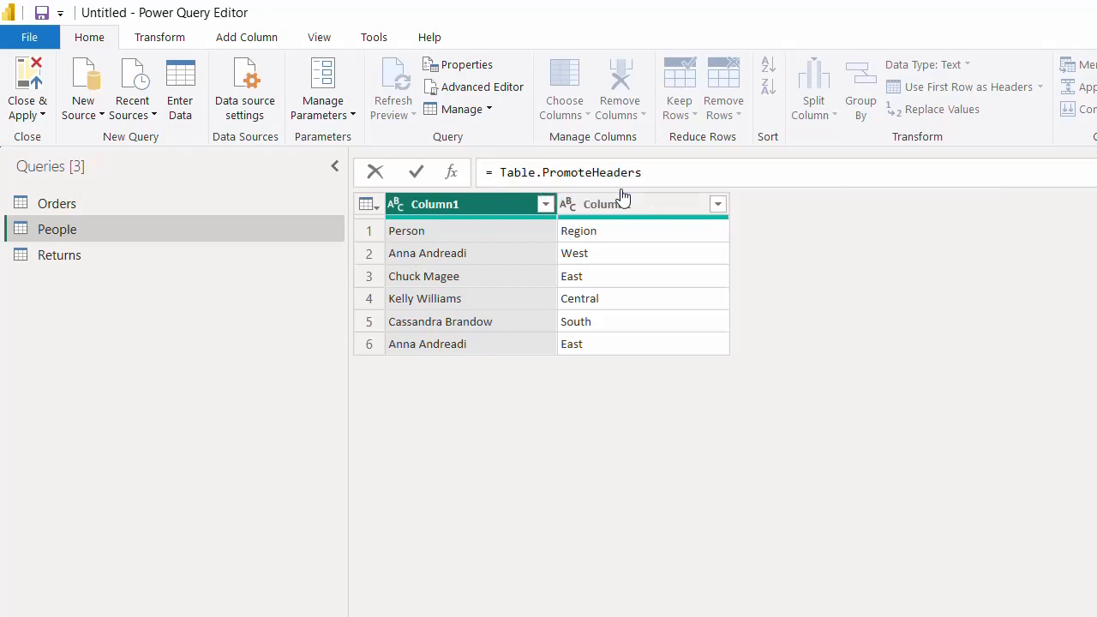
text(()
key(ctrl+v)
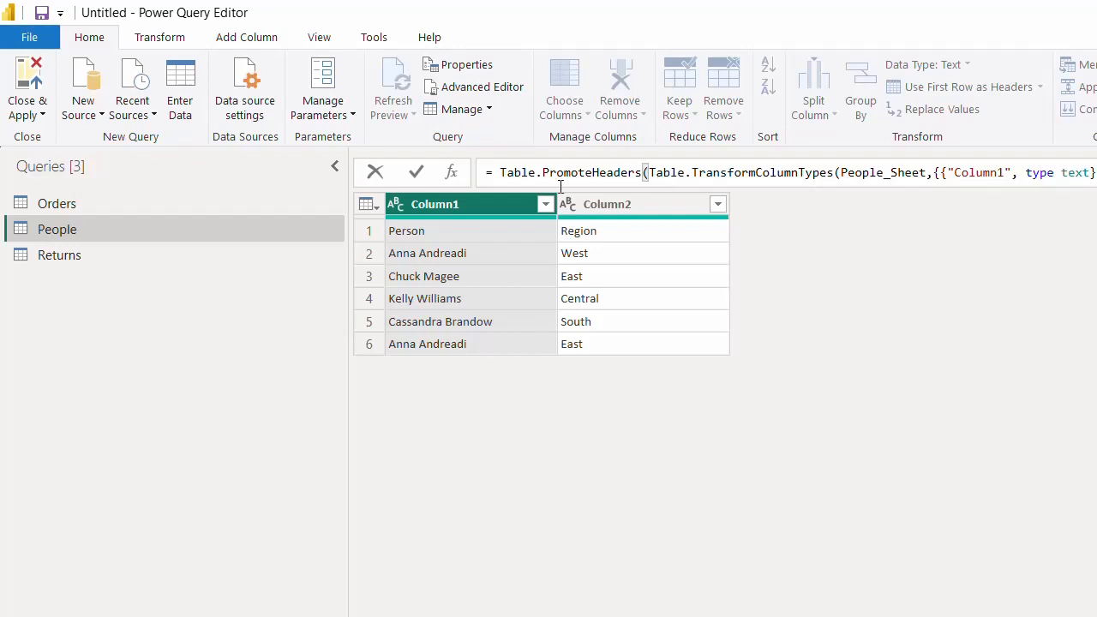
click(417, 175)
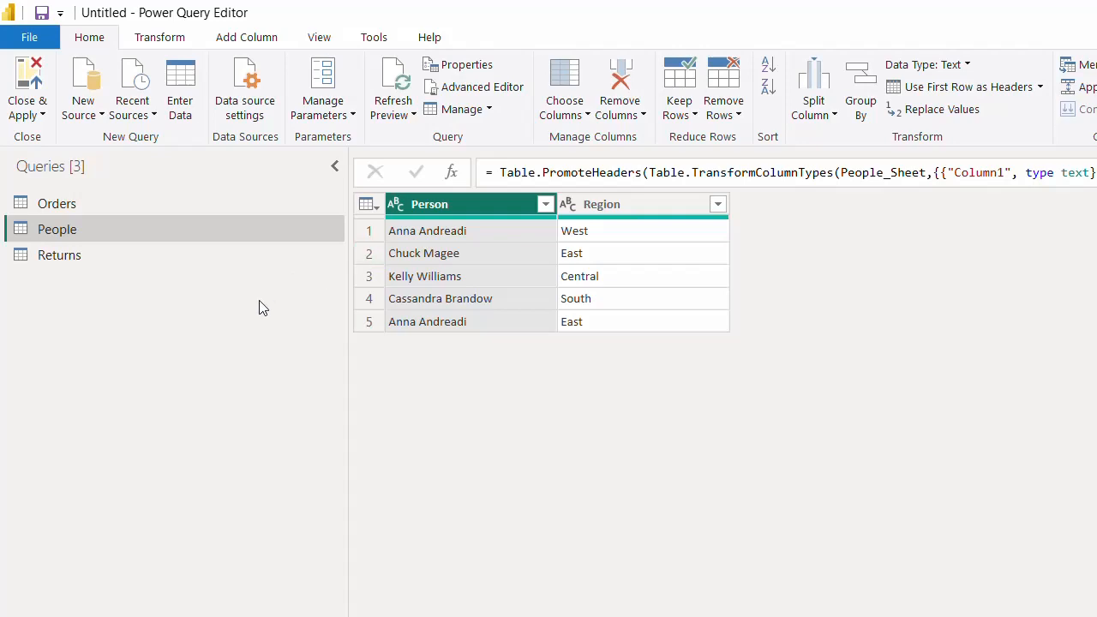
- Promote the Returns table's first row to headers, then go back to the People query
click(178, 257)
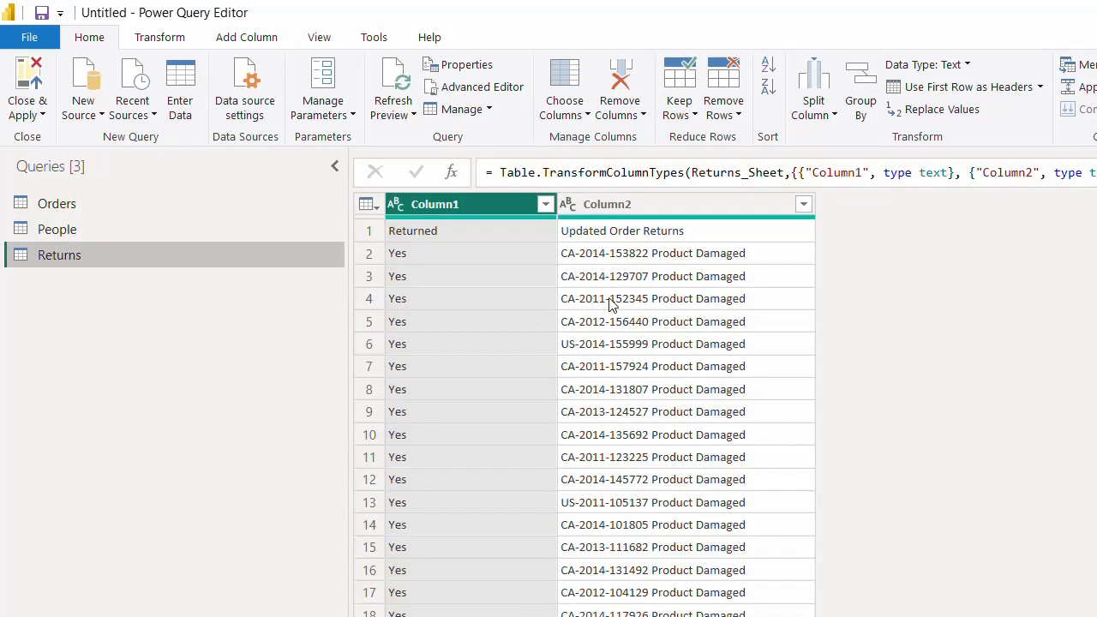
click(958, 90)
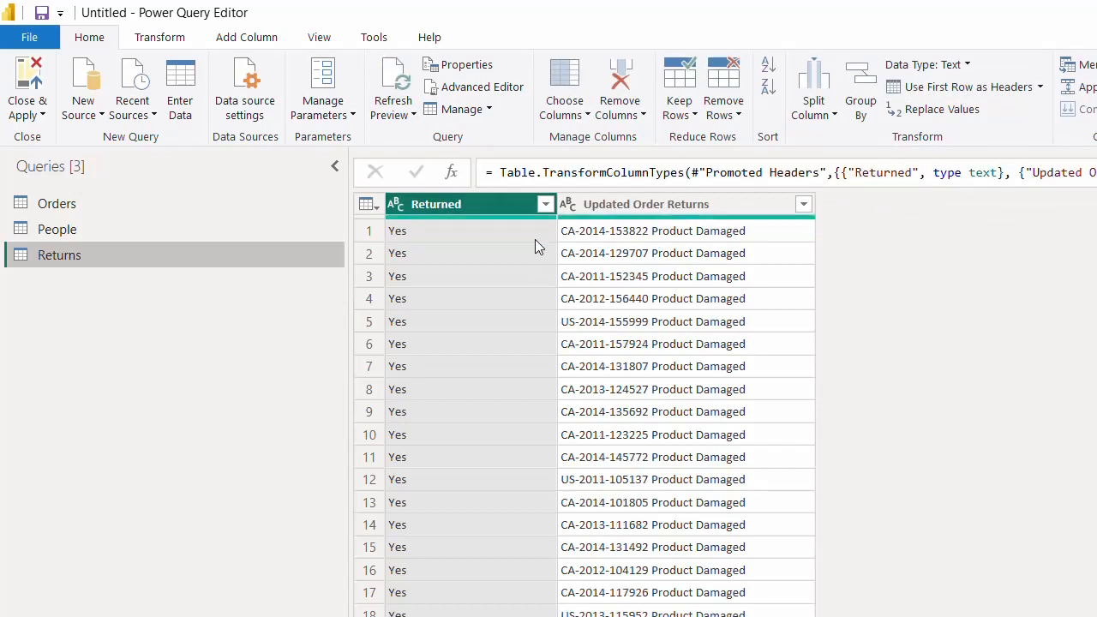
click(152, 230)
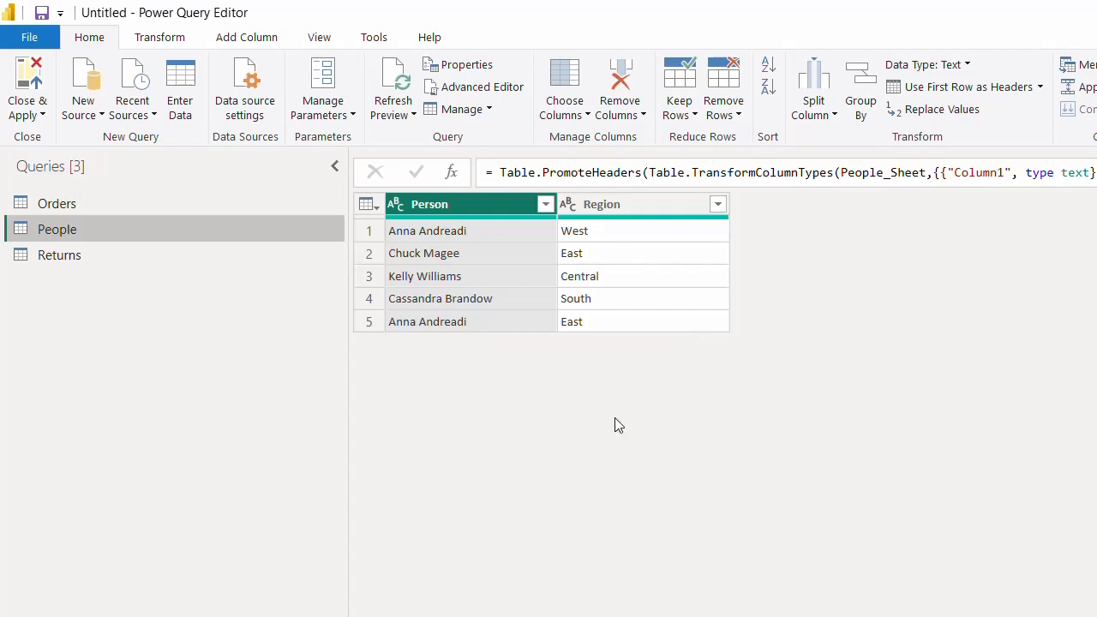
- Close & Apply to load the Orders, People and Returns queries into the report
click(24, 82)
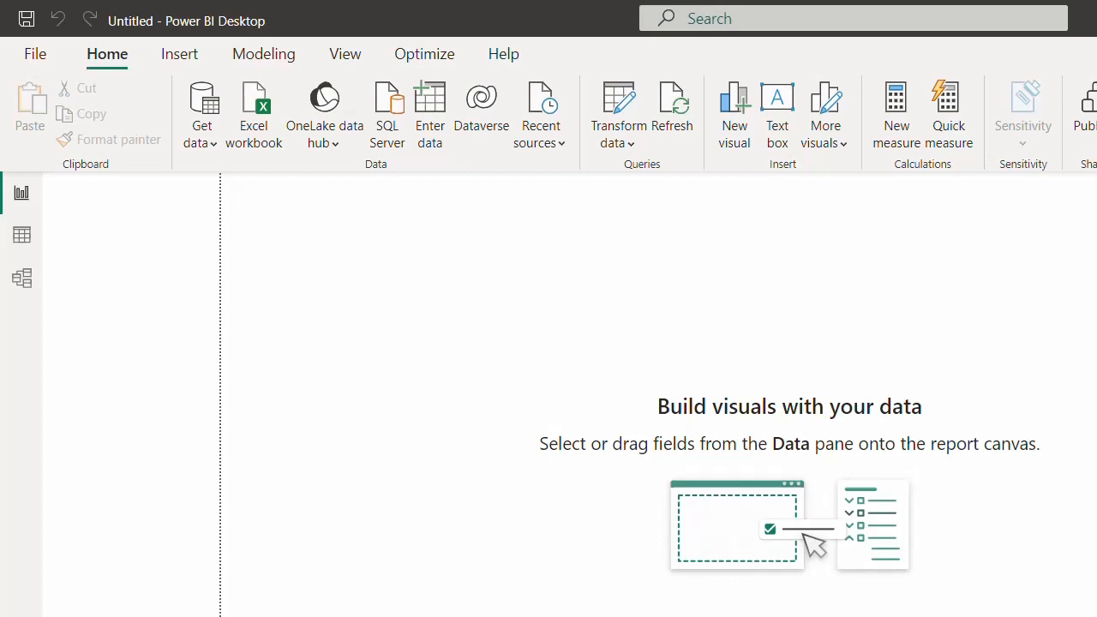
- Toggle the Filters and Selection panes, then view the Orders table rows in Data view
click(339, 69)
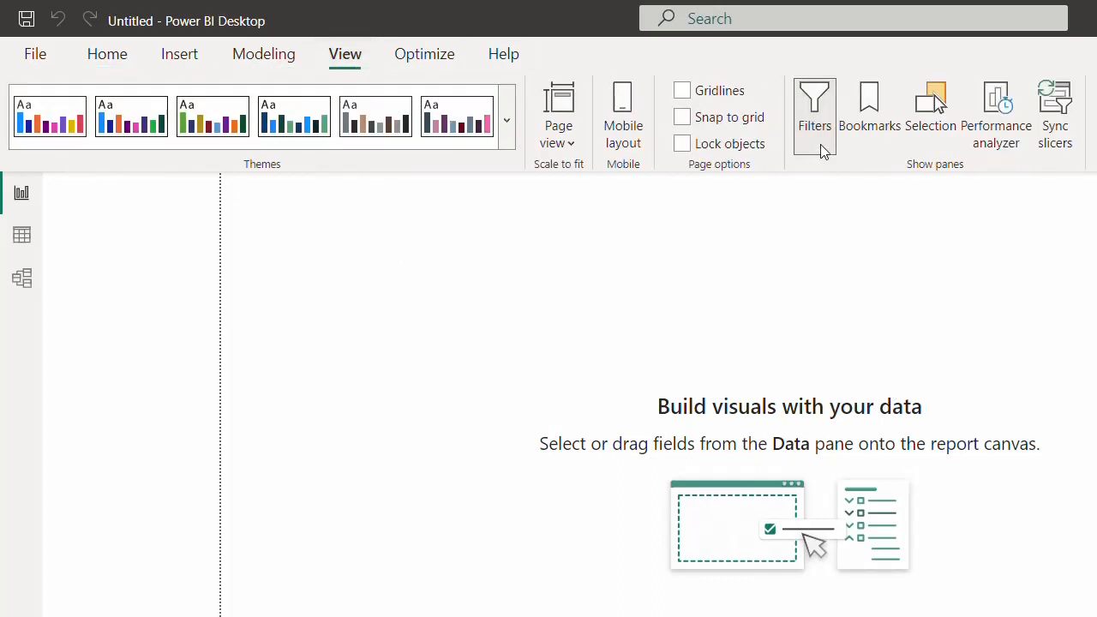
click(815, 120)
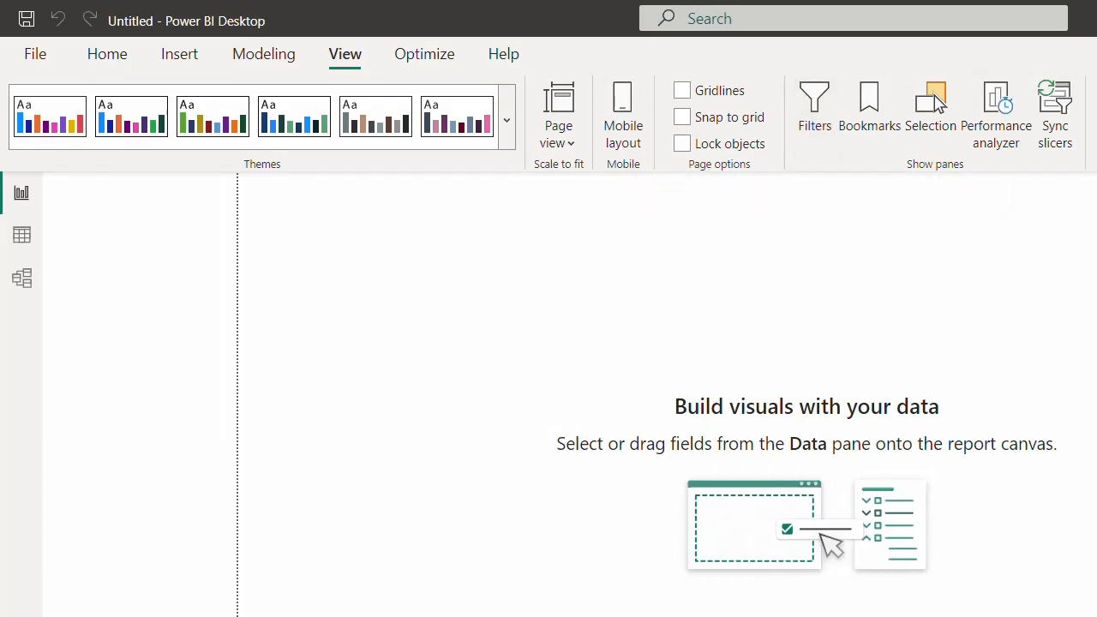
click(937, 101)
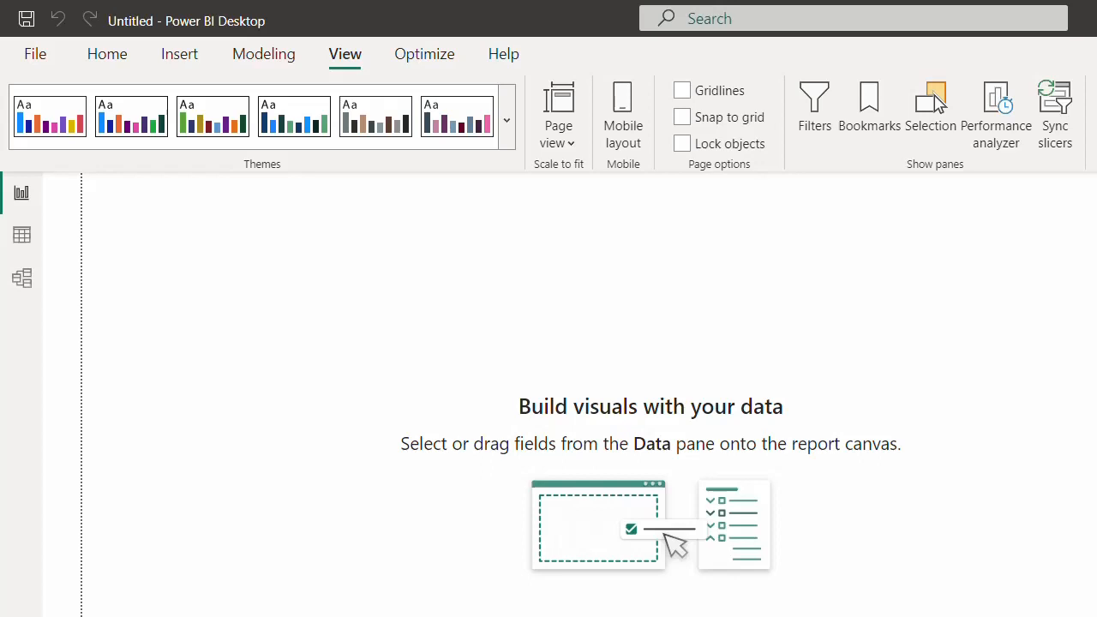
click(939, 102)
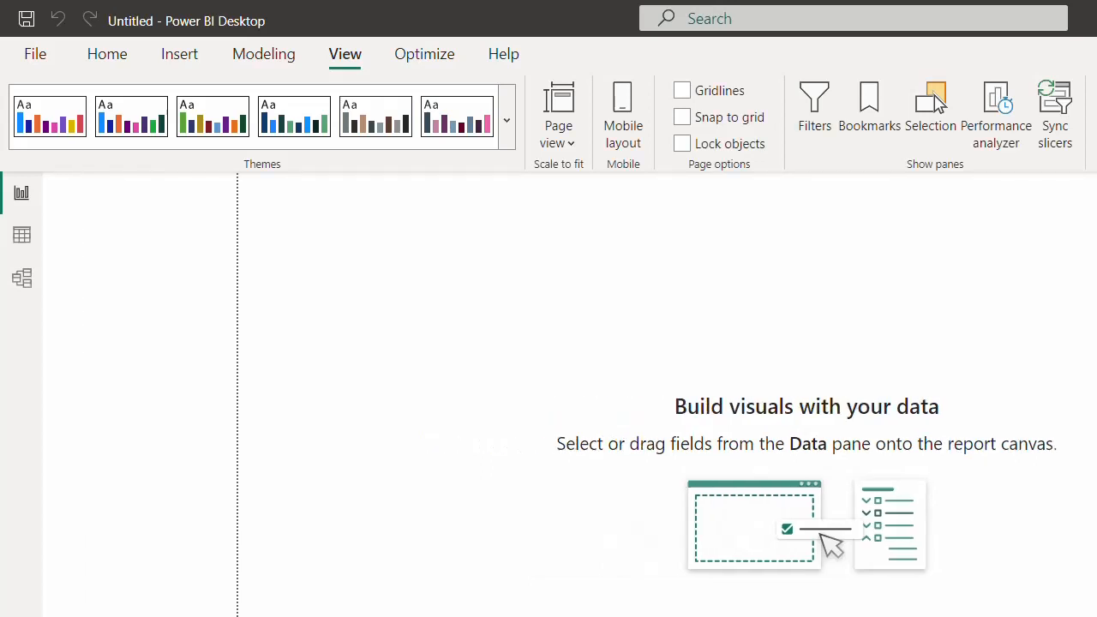
click(936, 101)
click(935, 98)
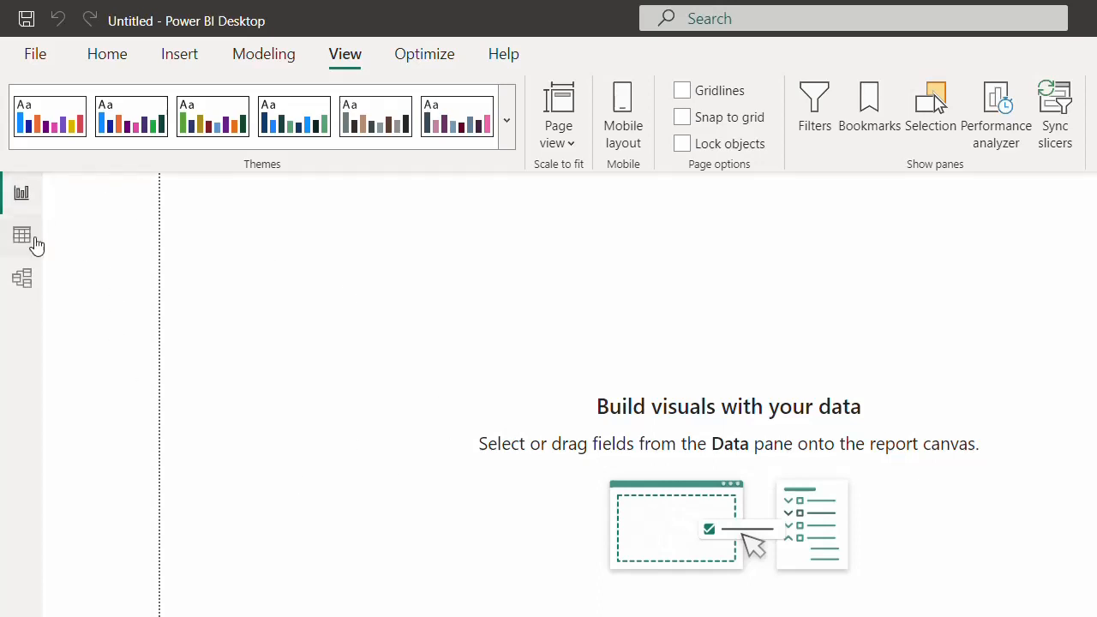
click(23, 237)
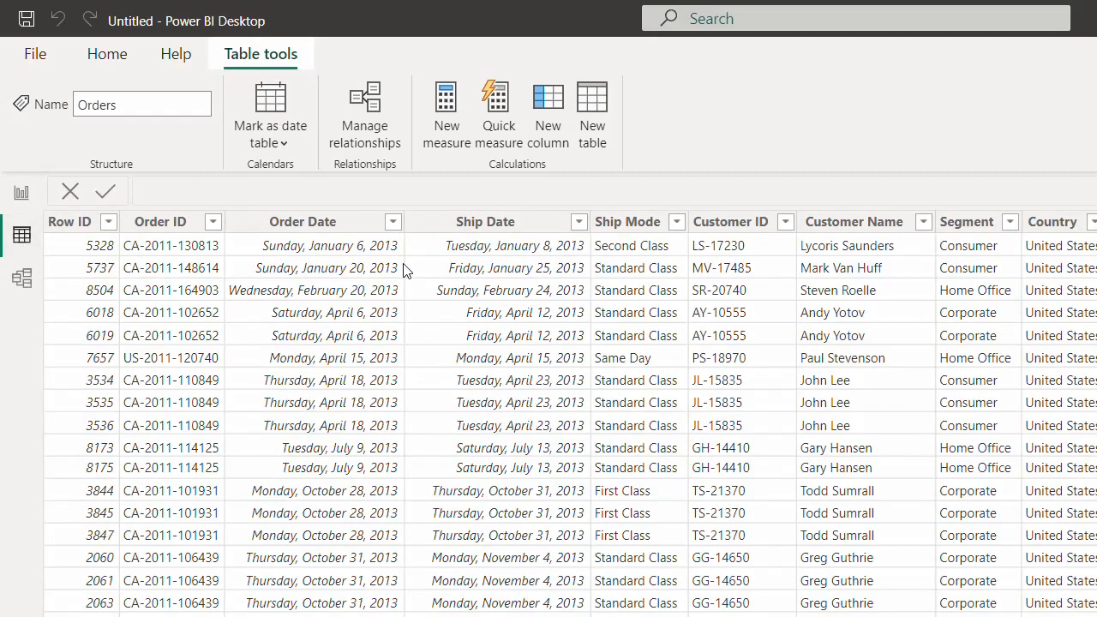
- In Model view, drag the People and Orders cards taller to show more fields
click(26, 283)
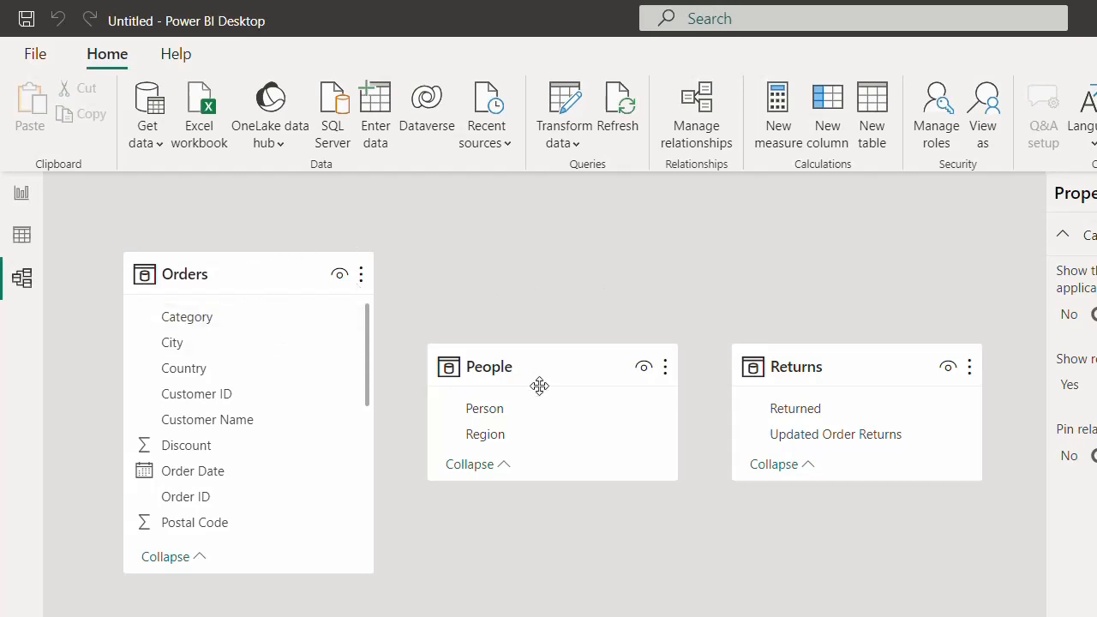
mouse_move(556, 350)
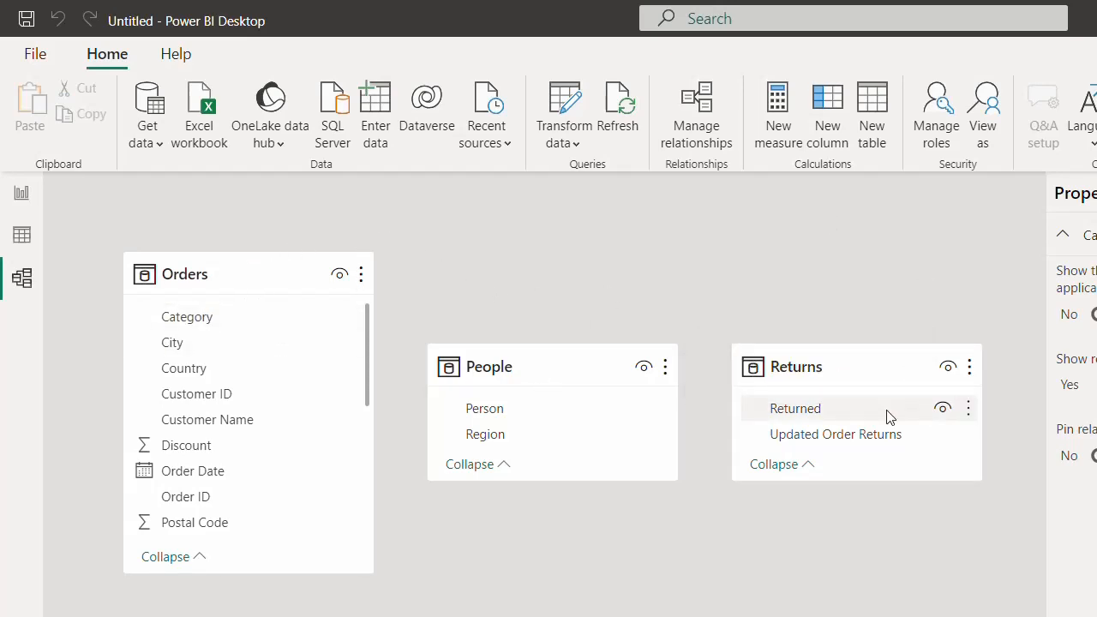
drag(575, 480, 575, 616)
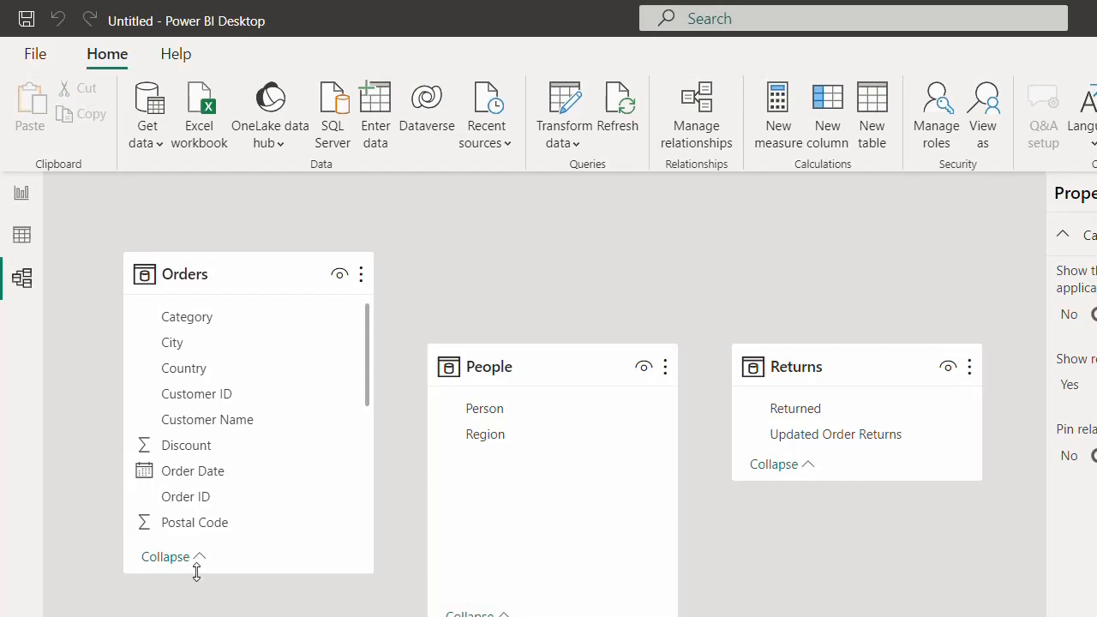
drag(196, 573, 197, 616)
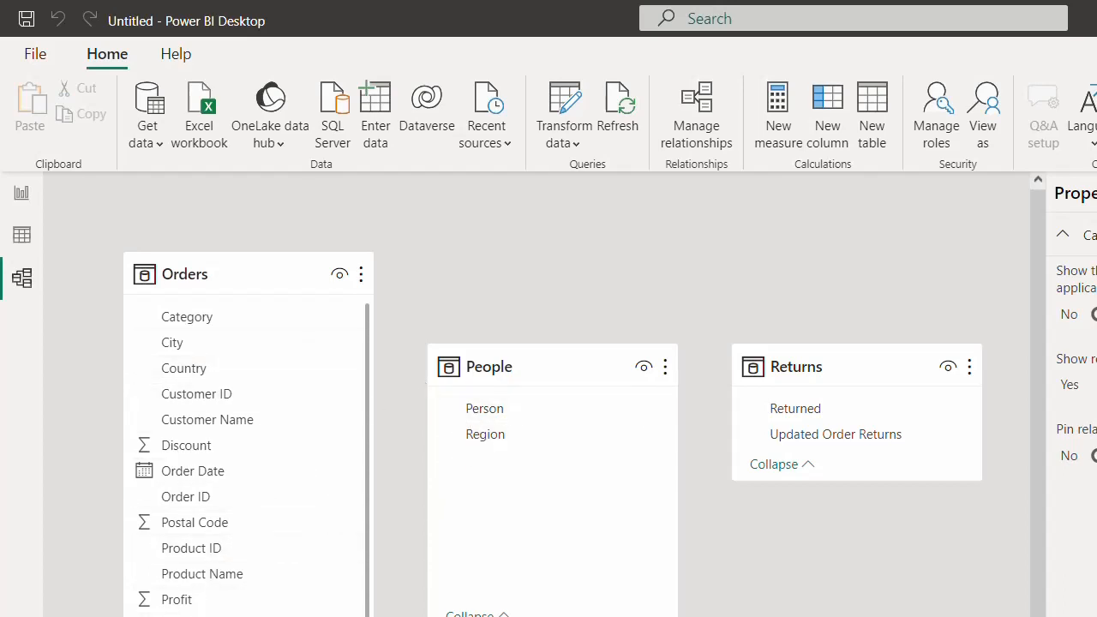
click(702, 107)
click(701, 129)
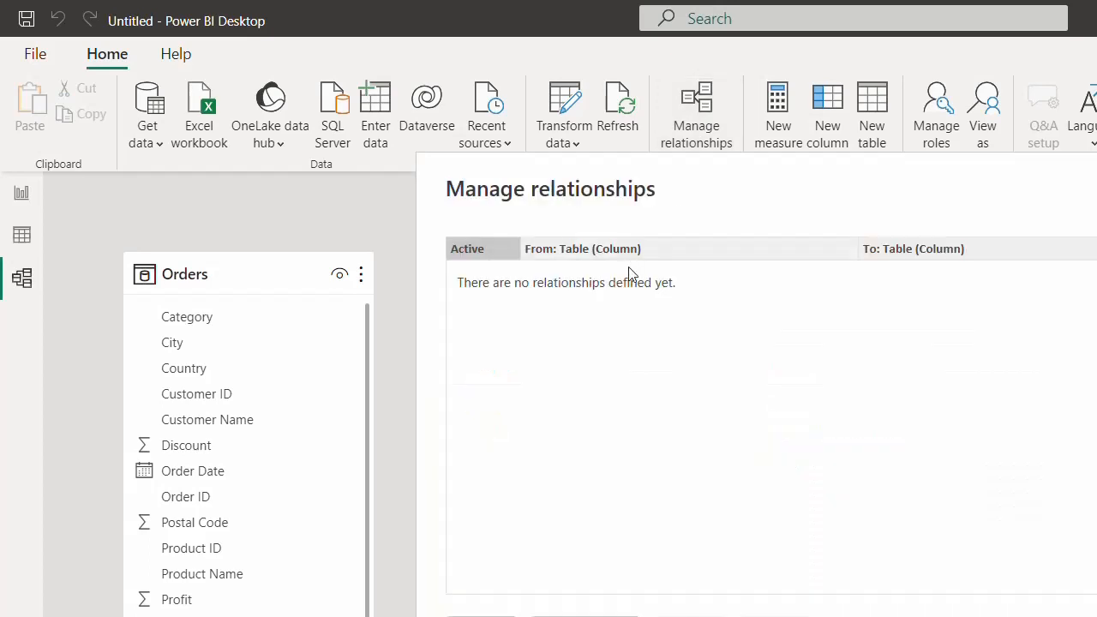
click(481, 616)
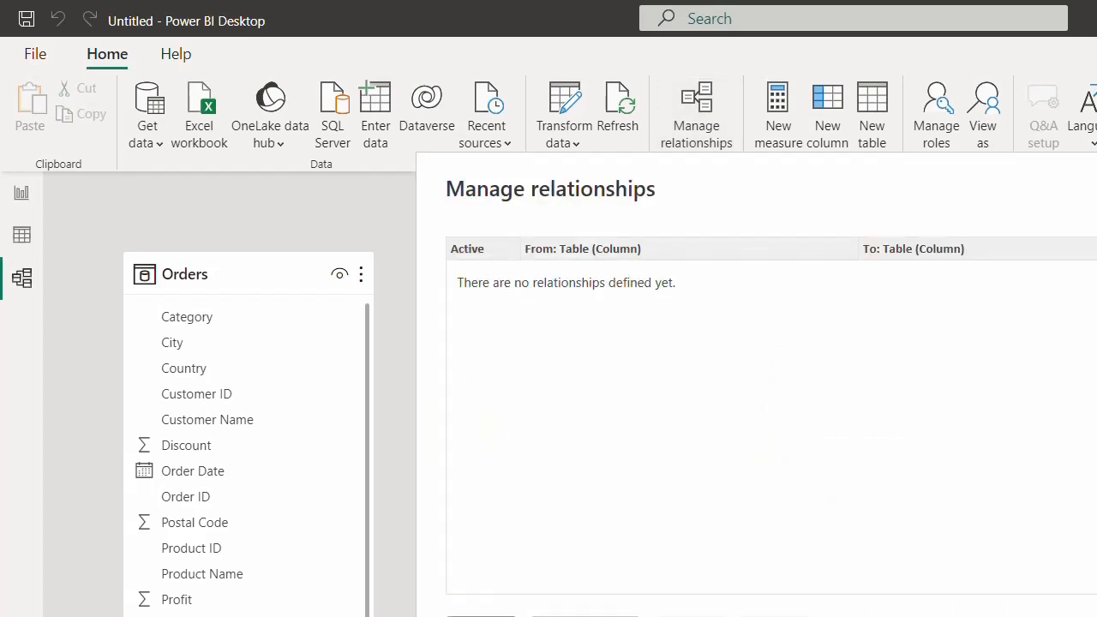
click(571, 248)
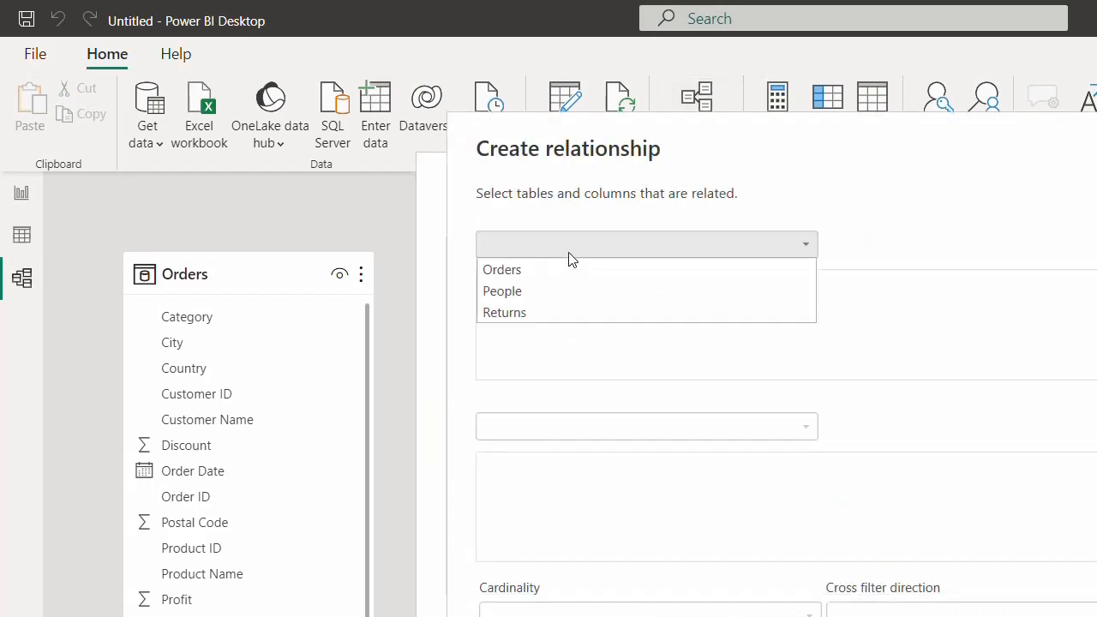
click(540, 271)
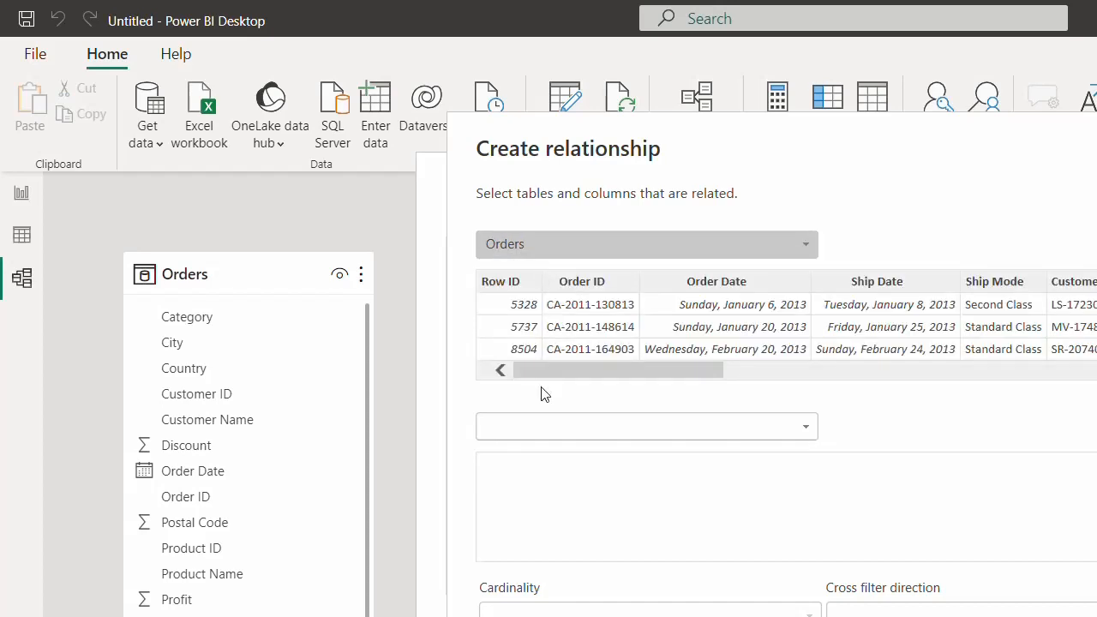
click(539, 433)
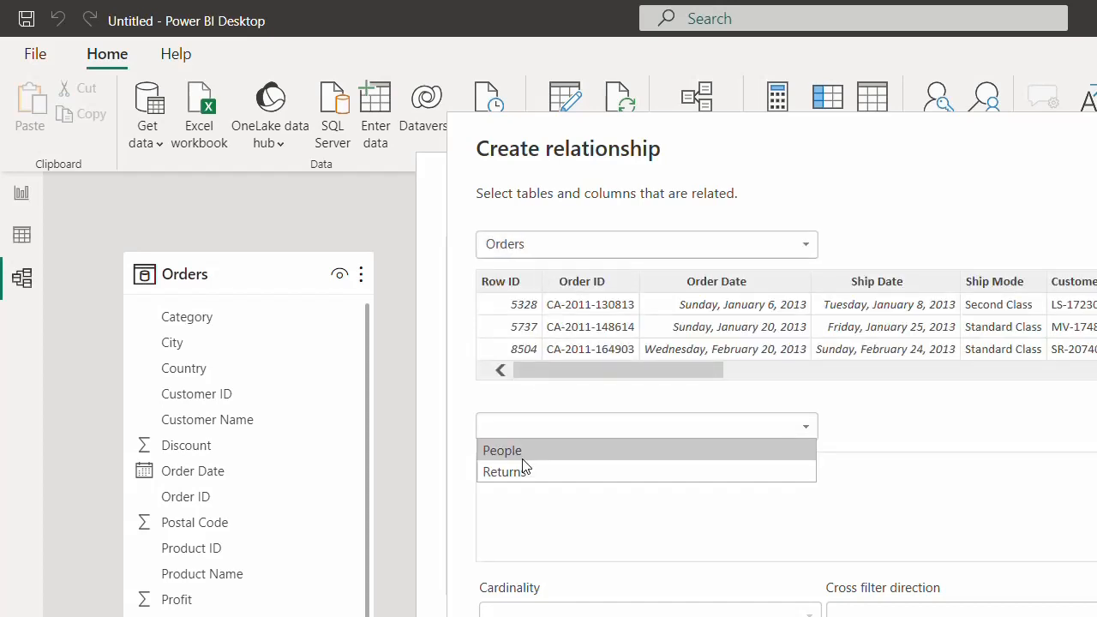
click(497, 450)
click(597, 465)
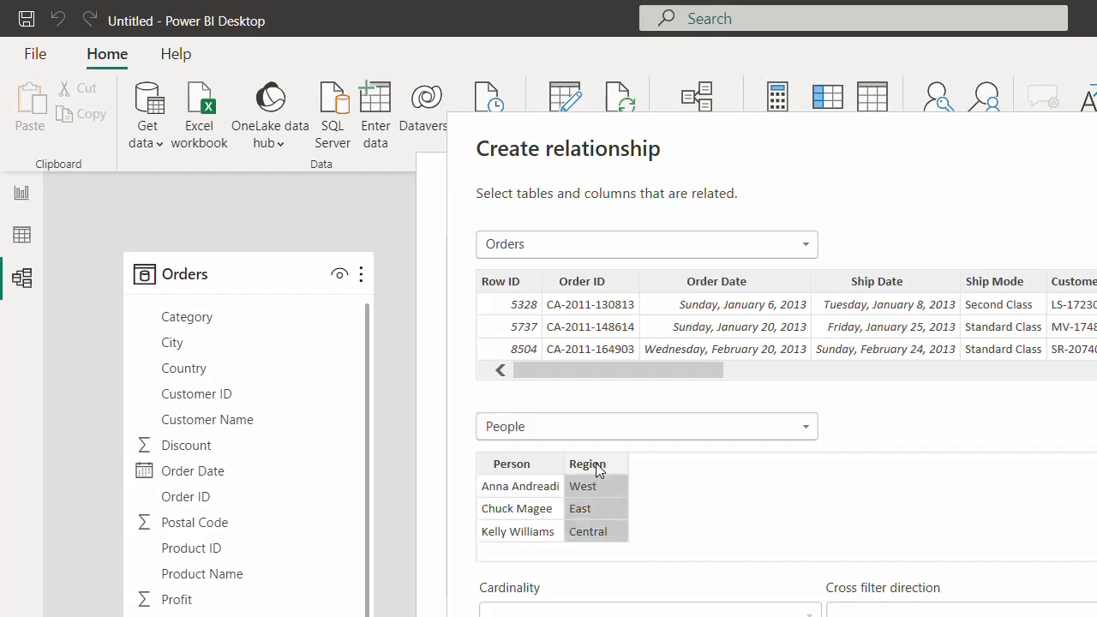
drag(615, 370, 861, 369)
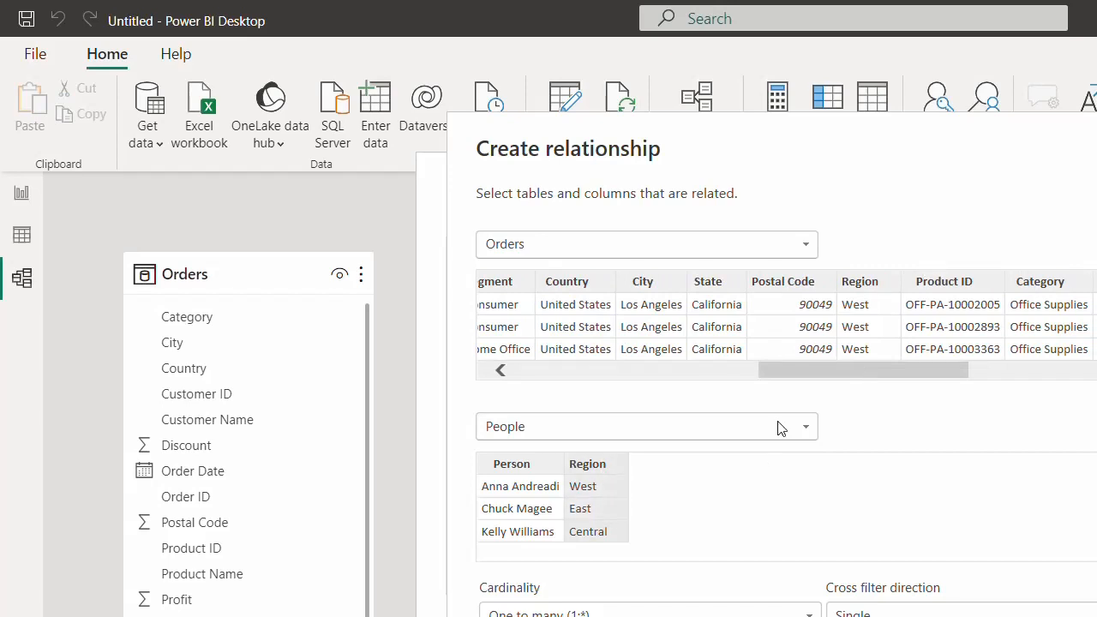
click(873, 285)
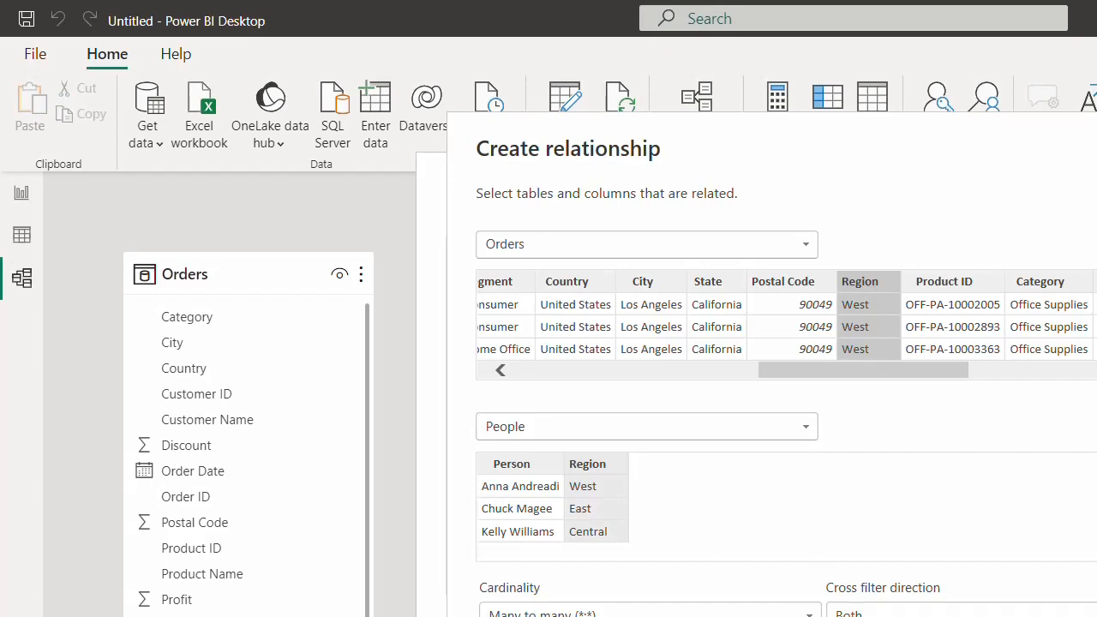
drag(832, 142, 853, 8)
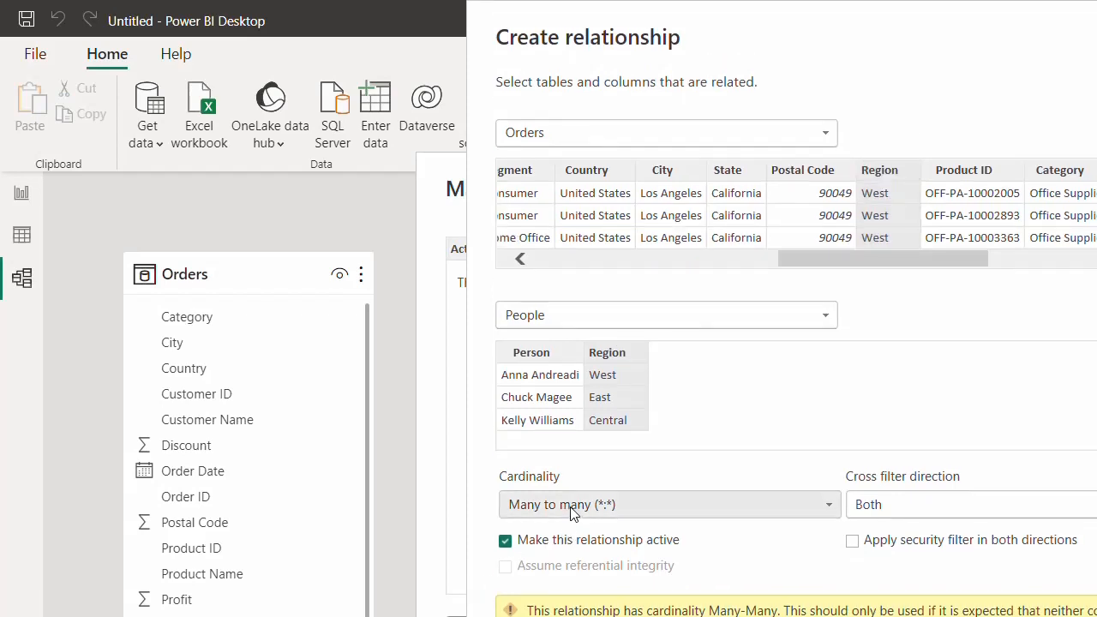
key(Escape)
key(Escape)
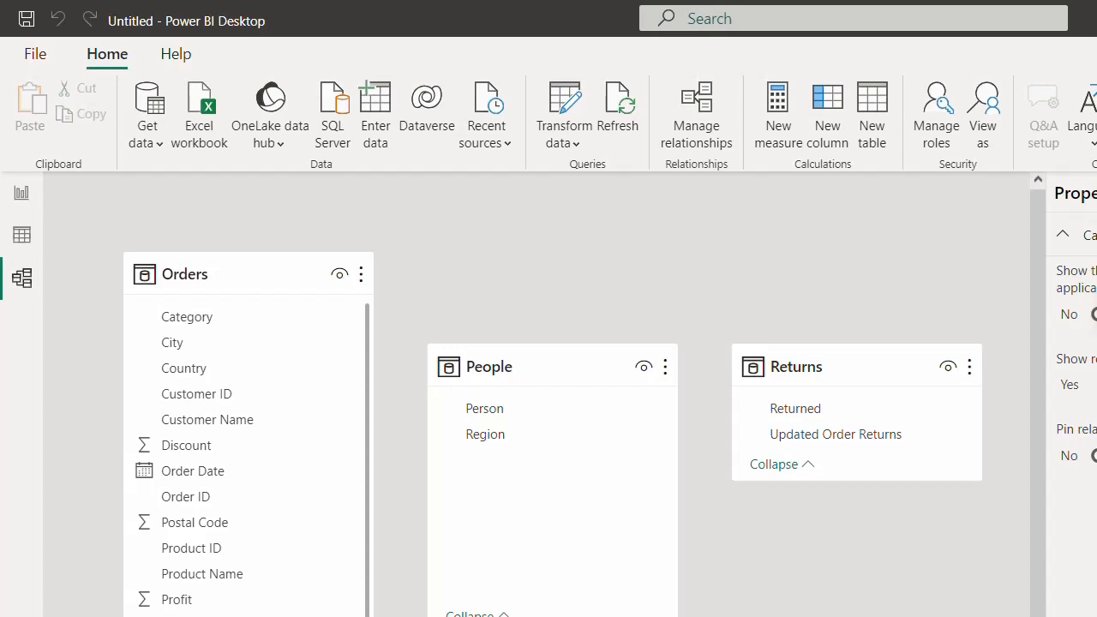
click(19, 238)
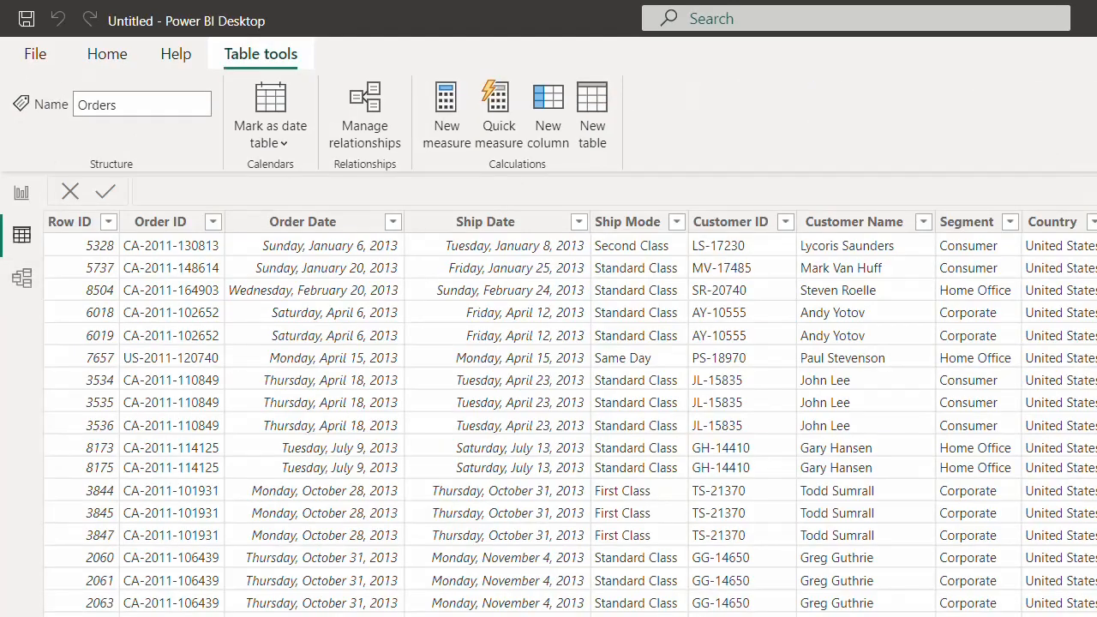
click(1096, 279)
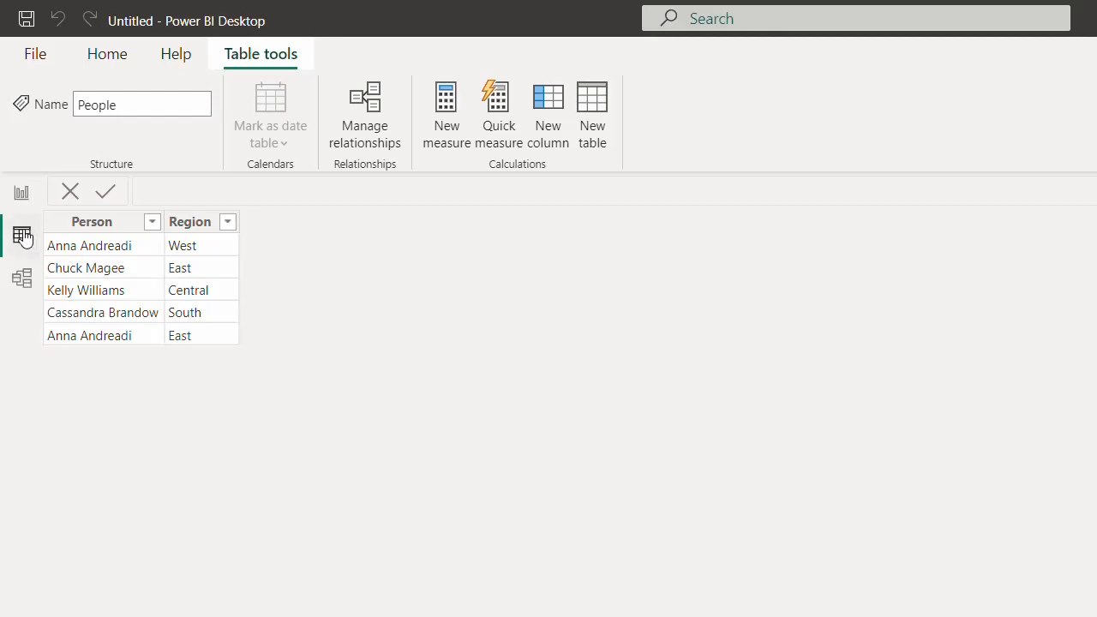
click(23, 279)
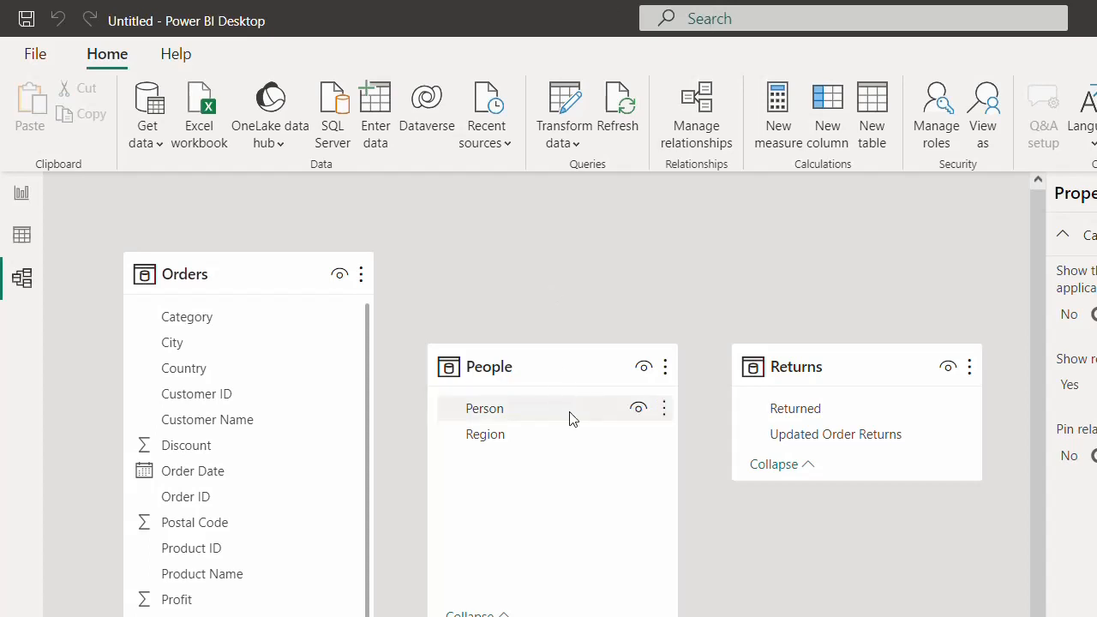
- Create a relationship between Orders and People on their Region columns
click(700, 110)
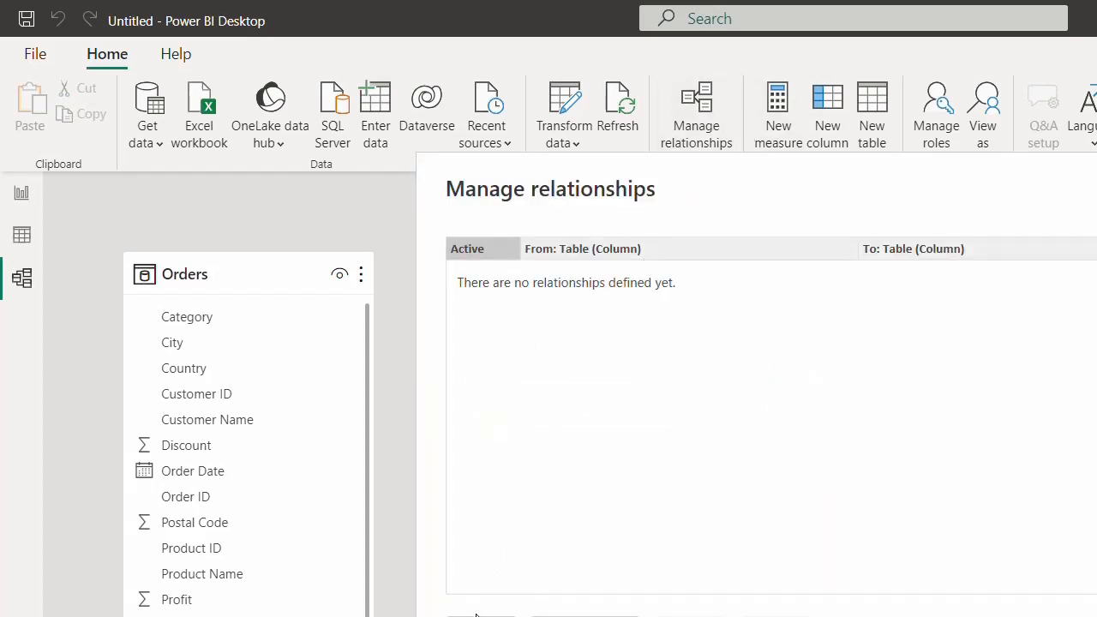
click(482, 613)
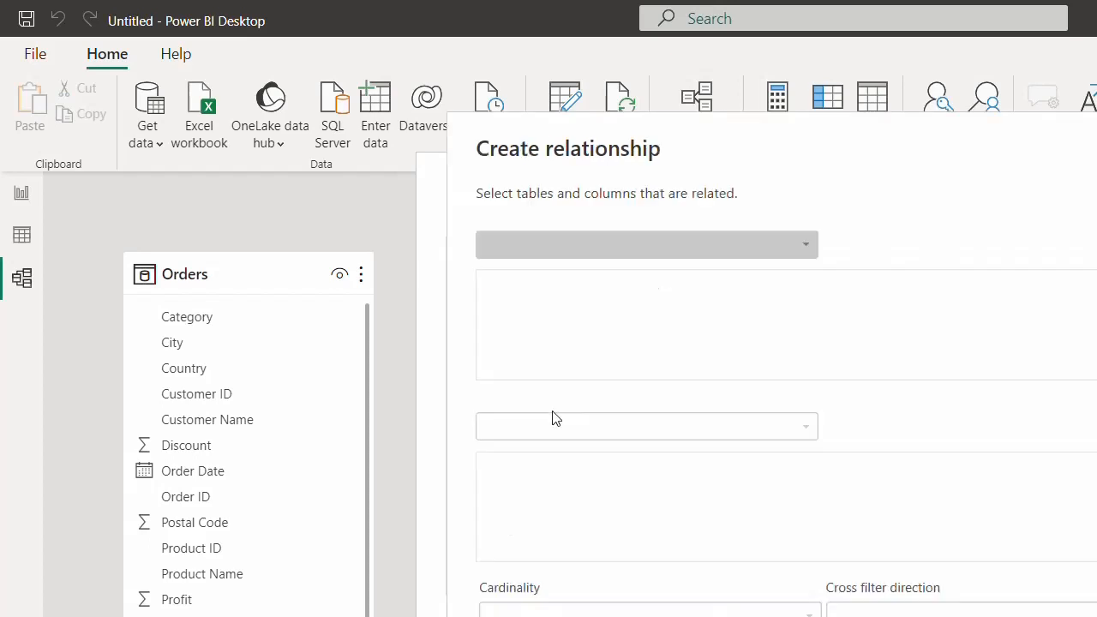
click(541, 249)
key(Return)
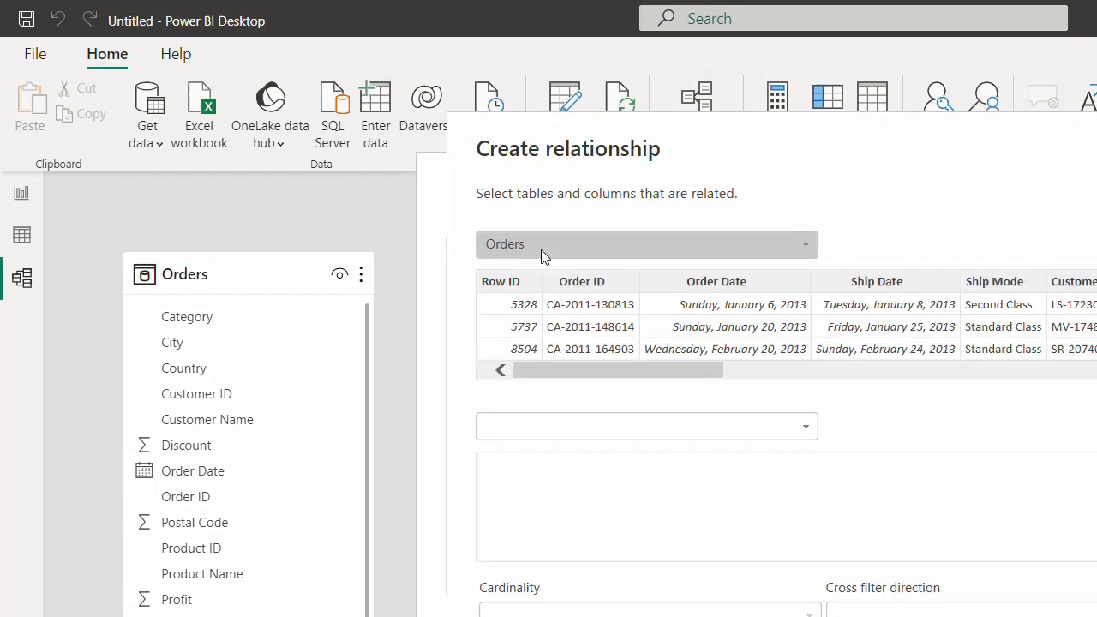
click(549, 425)
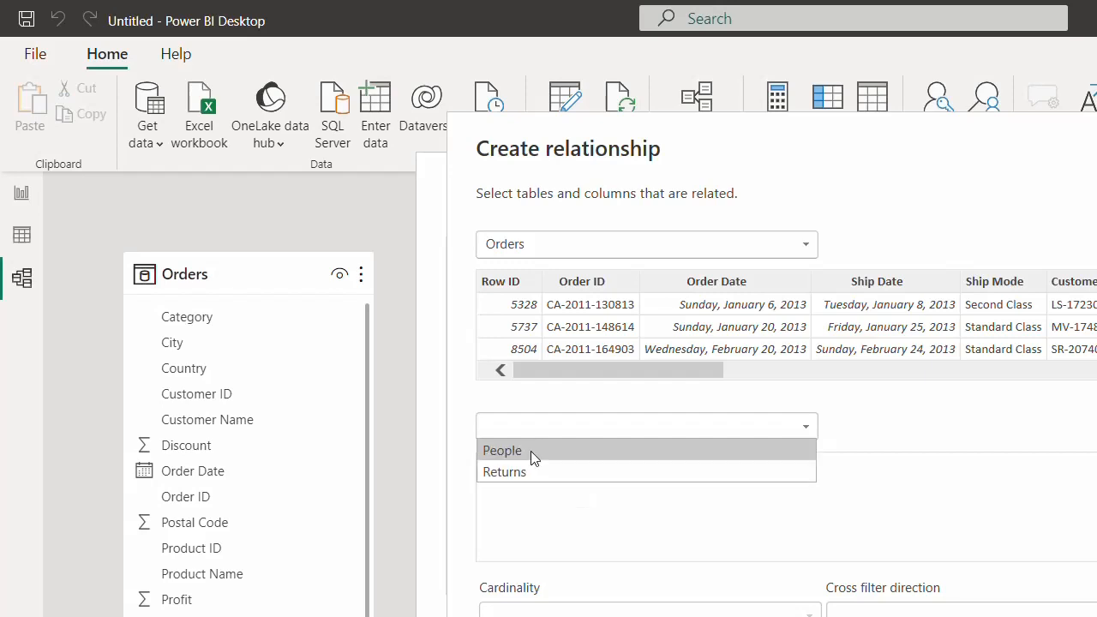
click(530, 451)
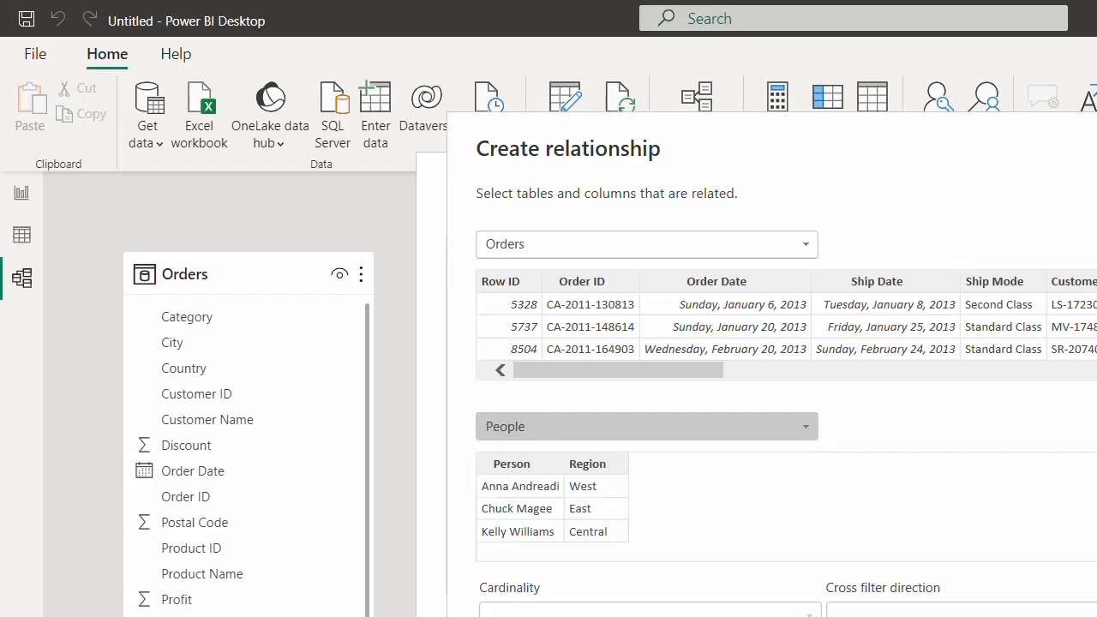
click(605, 463)
drag(695, 371, 930, 380)
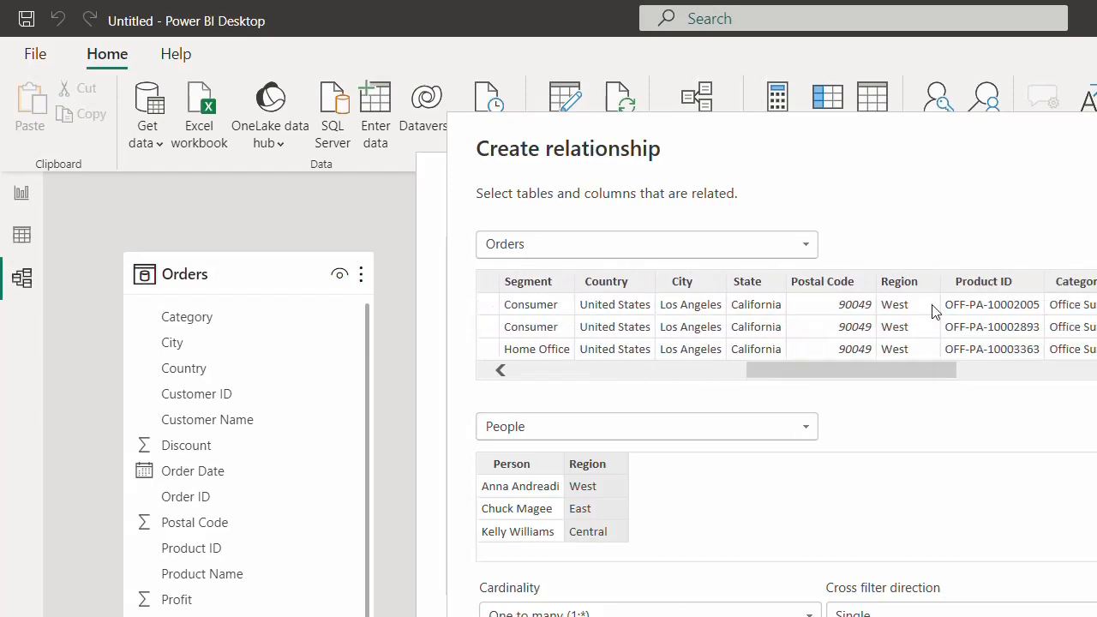
click(917, 282)
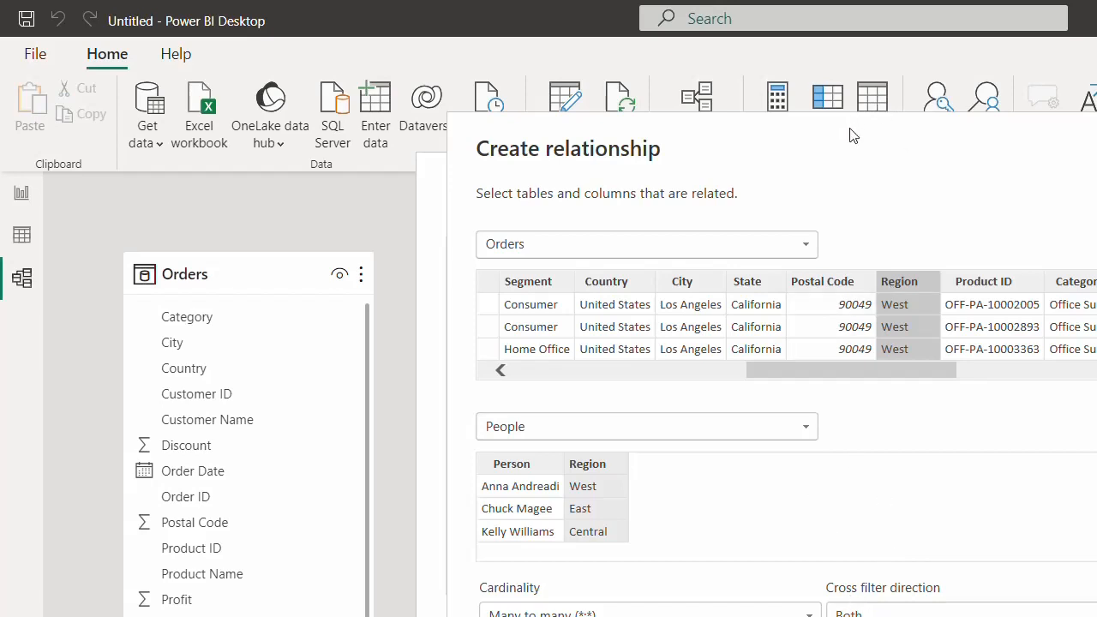
drag(853, 136, 852, 32)
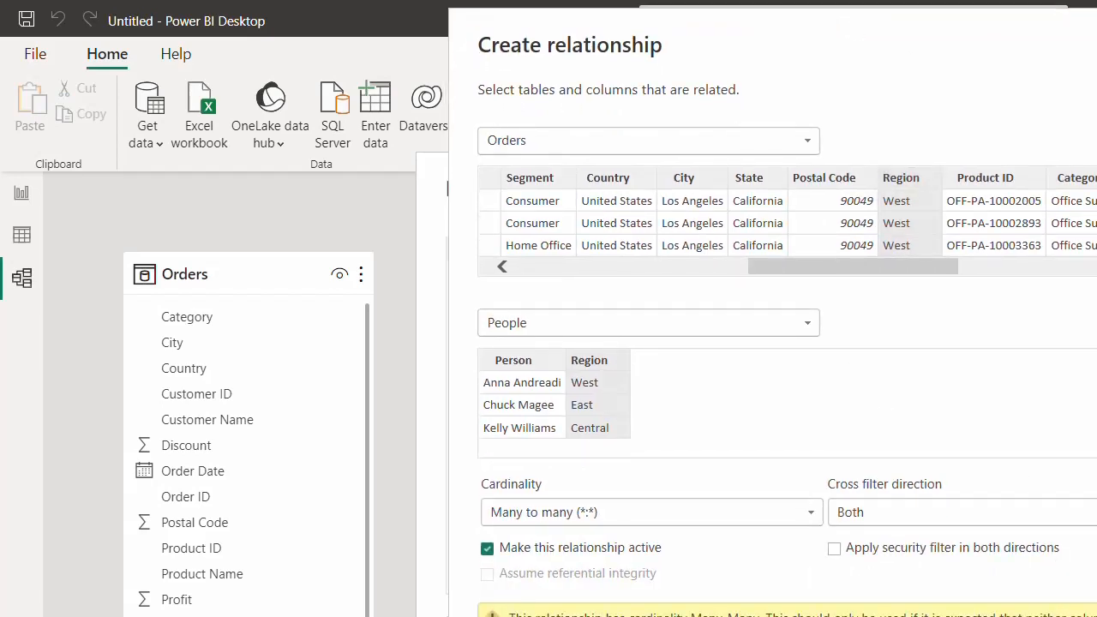
key(Return)
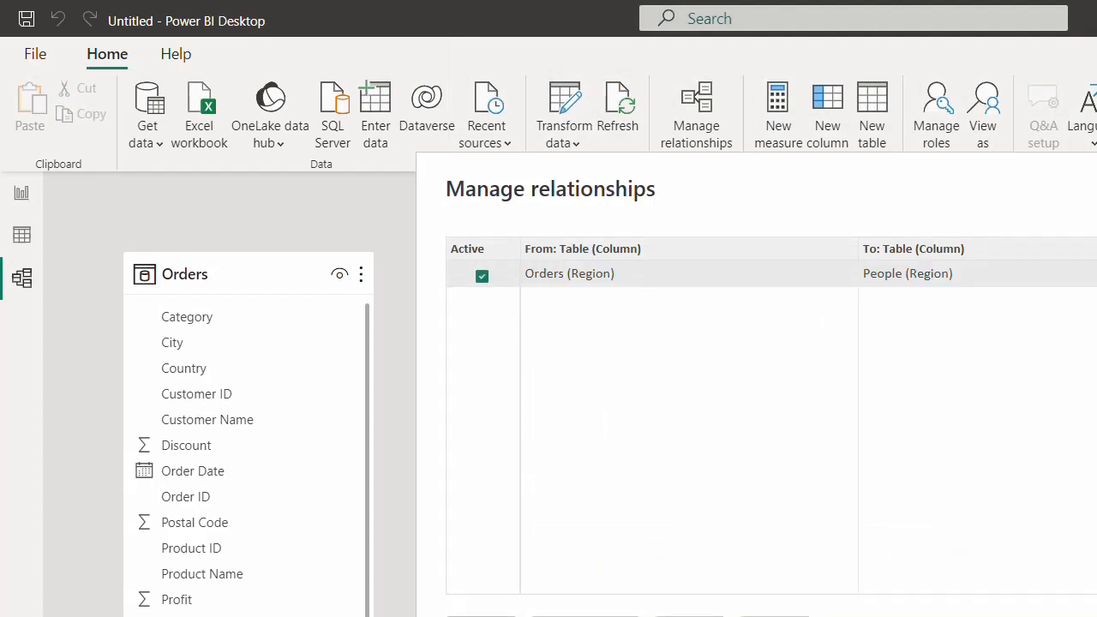
- Close Manage relationships and move the People and Returns tables up and right in the diagram
key(Escape)
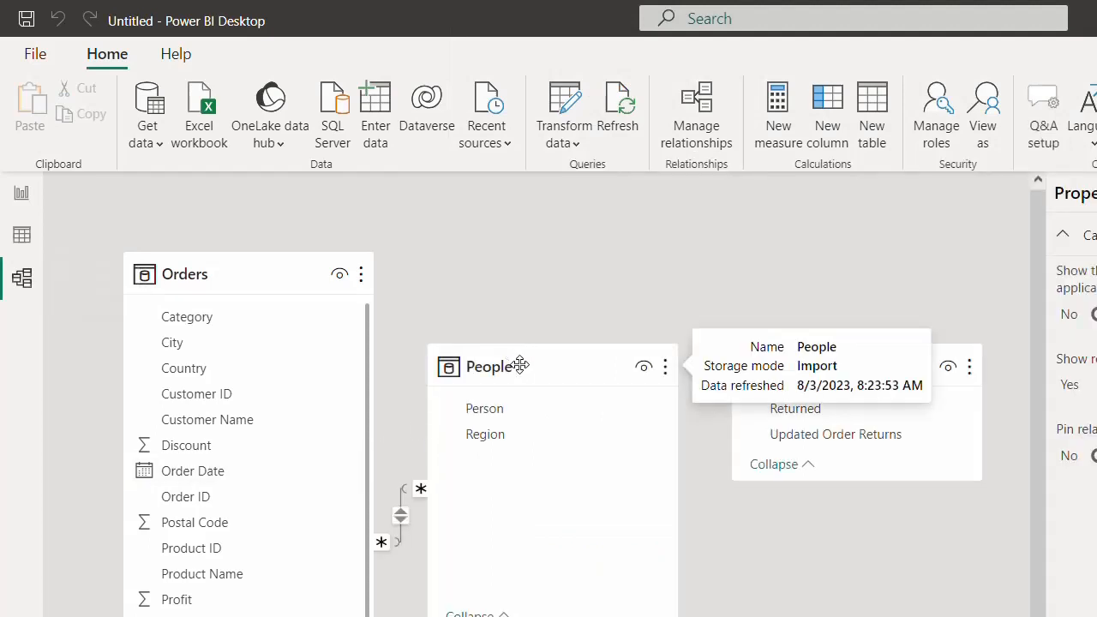
drag(507, 353, 589, 261)
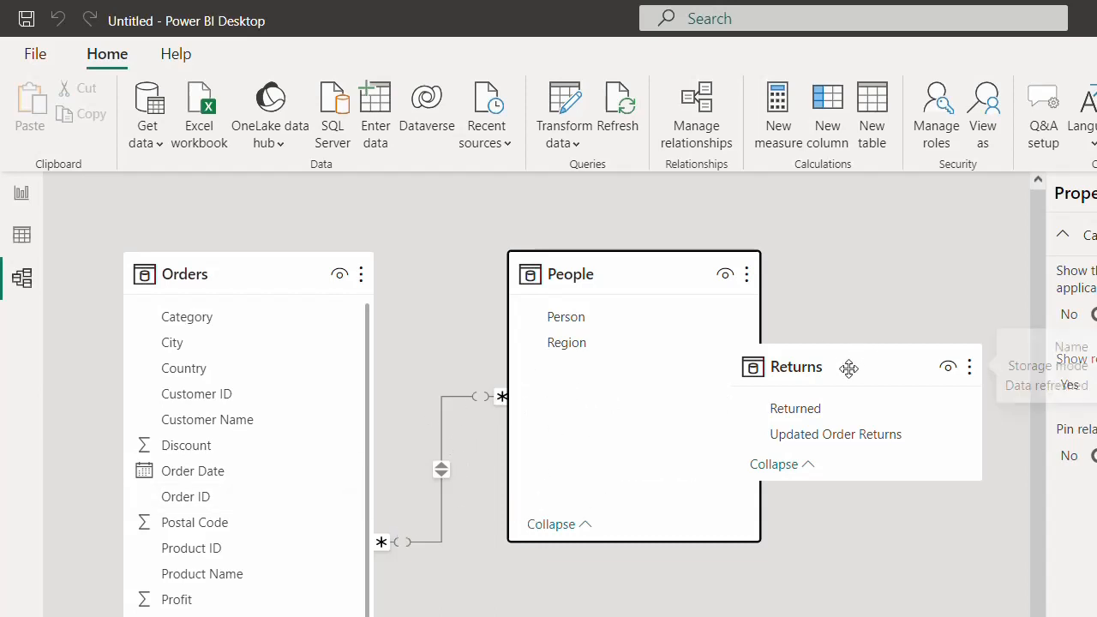
drag(847, 366, 934, 257)
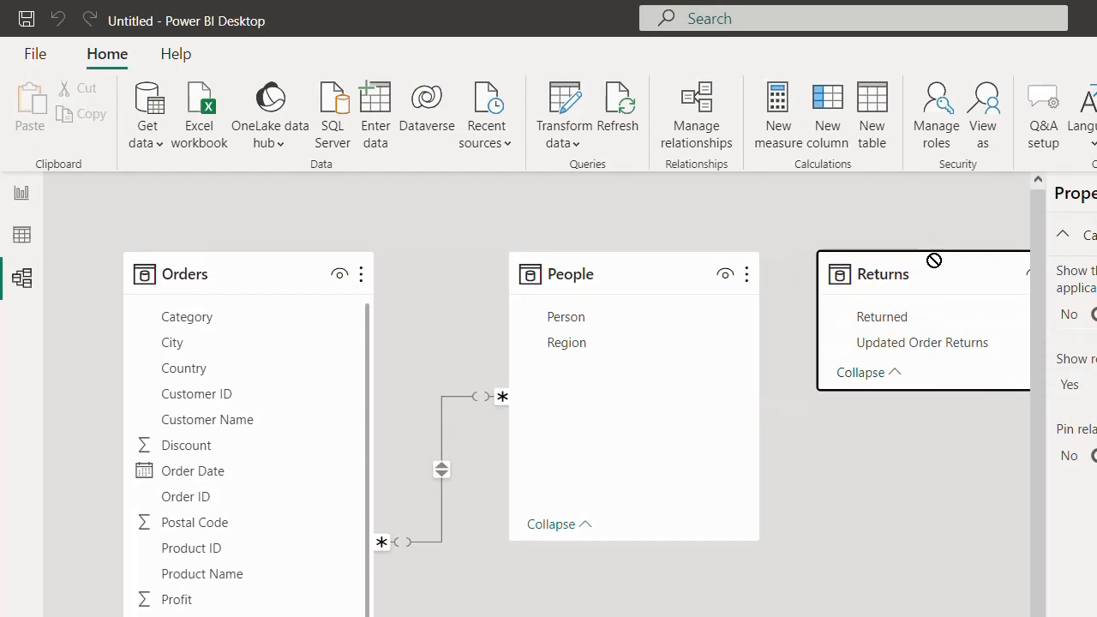
- Switch to Report view to show the blank report canvas
click(22, 195)
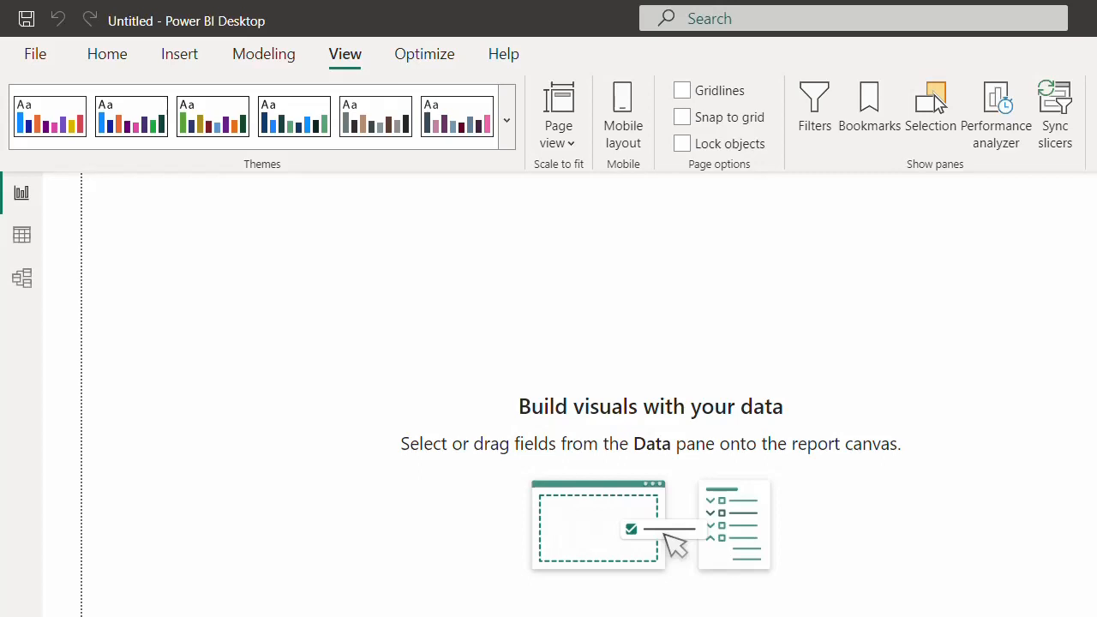
- Insert and widen a Sum of Sales by Category column chart, then paste a copy to its right
drag(198, 282, 158, 375)
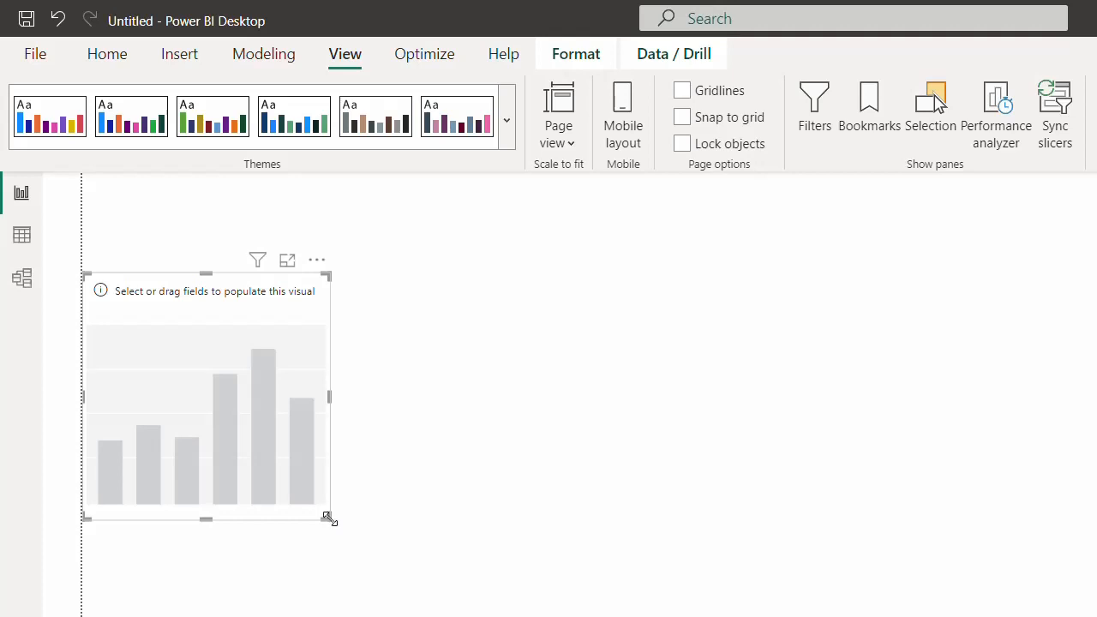
drag(328, 518, 647, 551)
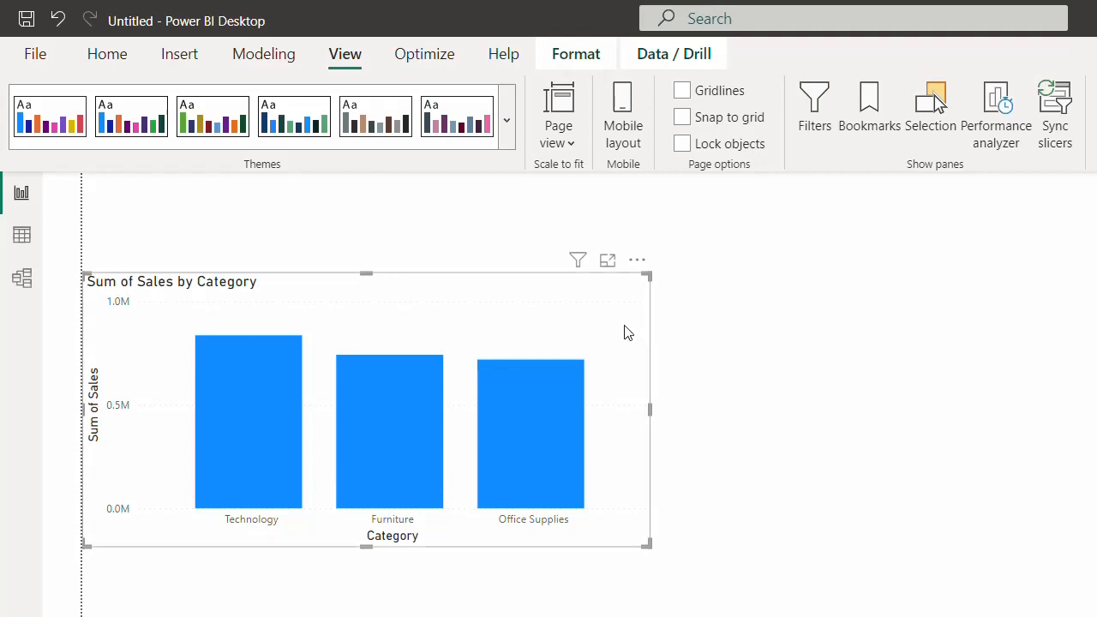
key(ctrl+c)
key(ctrl+v)
drag(614, 329, 1043, 295)
- Narrow both charts and arrange them side by side, selecting the second chart
right_click(1042, 291)
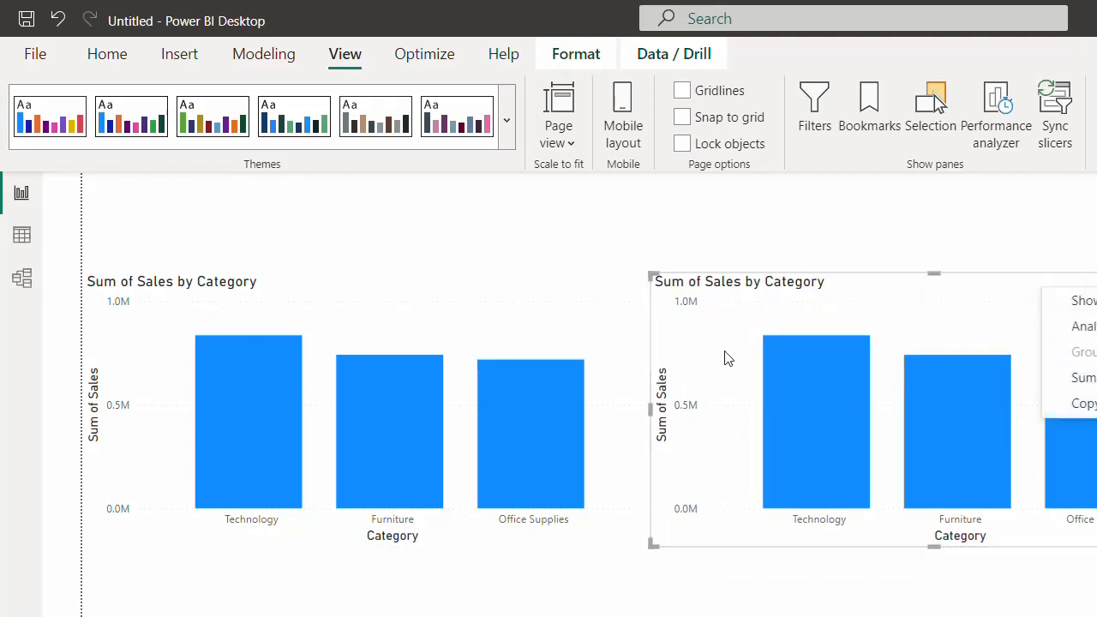
click(652, 408)
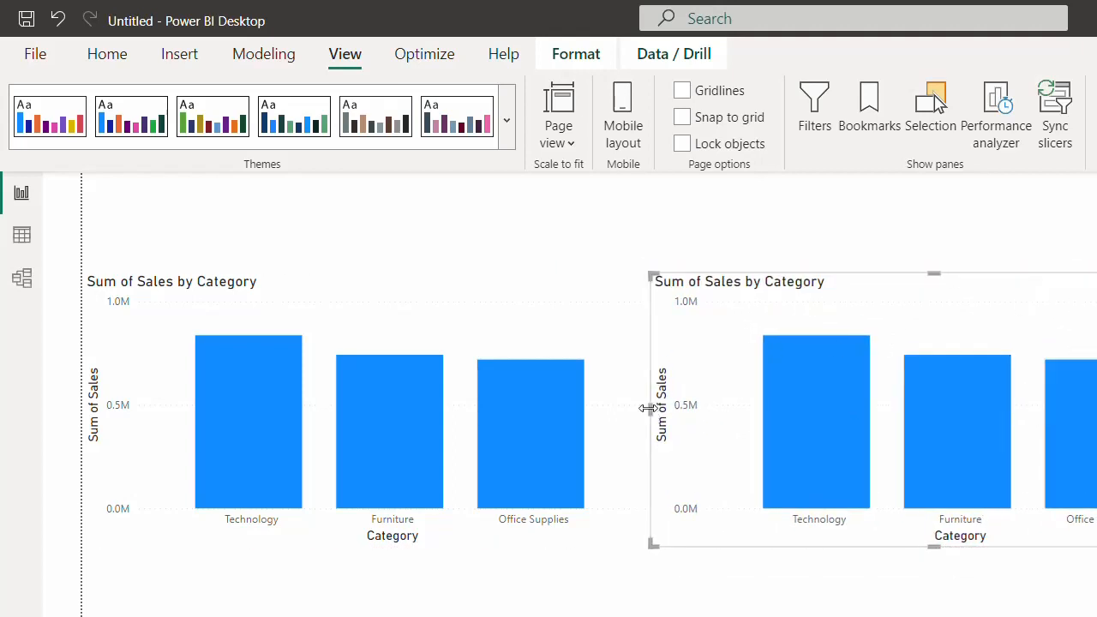
drag(647, 409, 769, 411)
drag(531, 335, 622, 320)
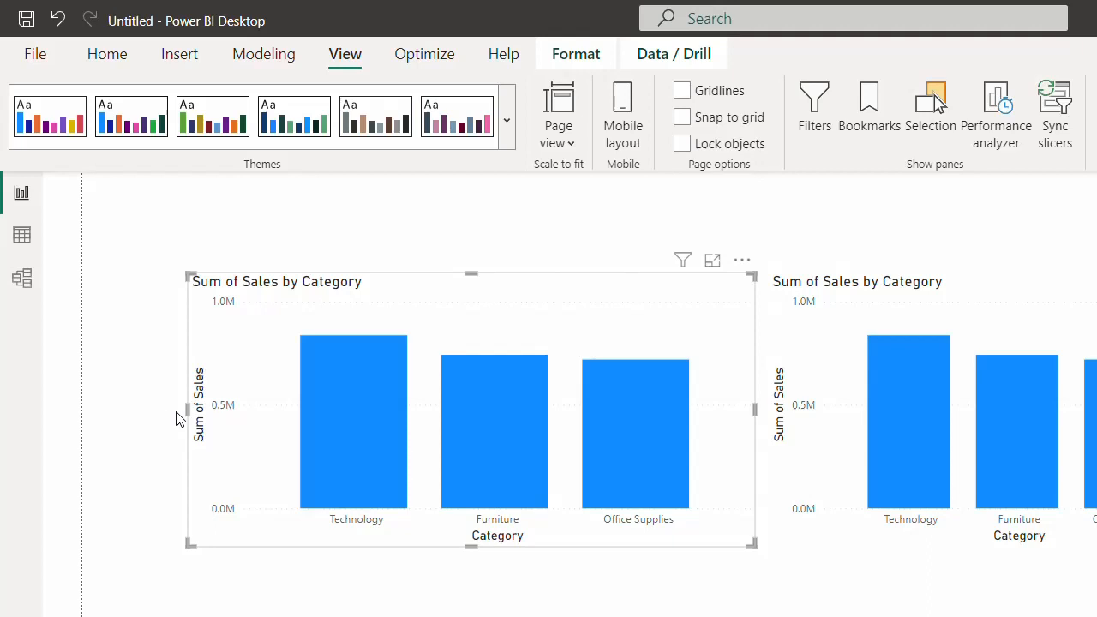
drag(183, 420, 293, 415)
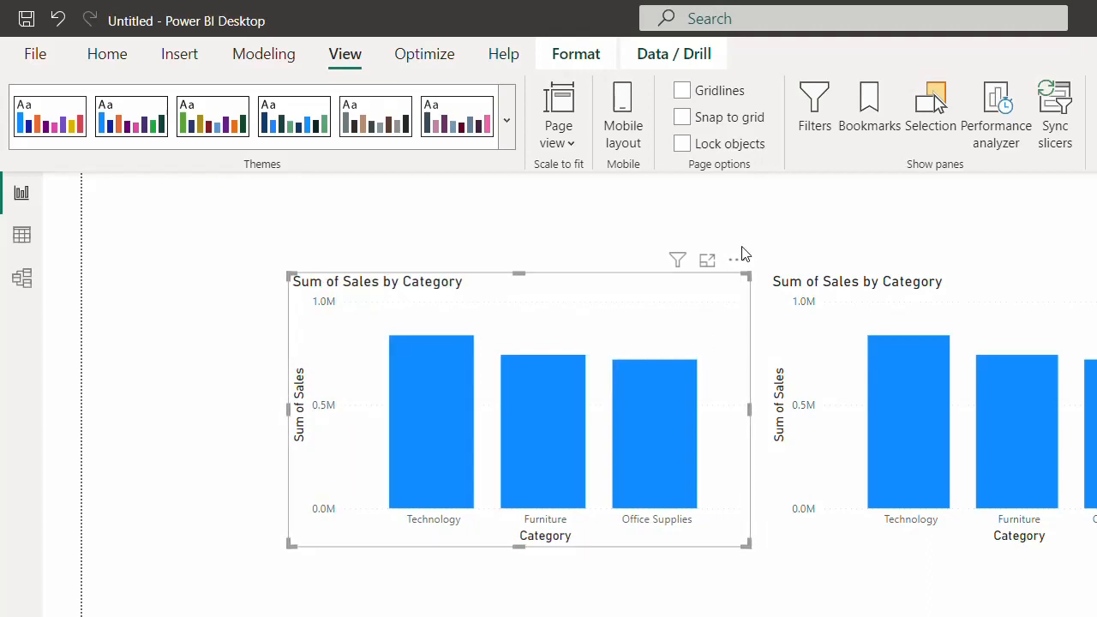
click(755, 292)
click(703, 298)
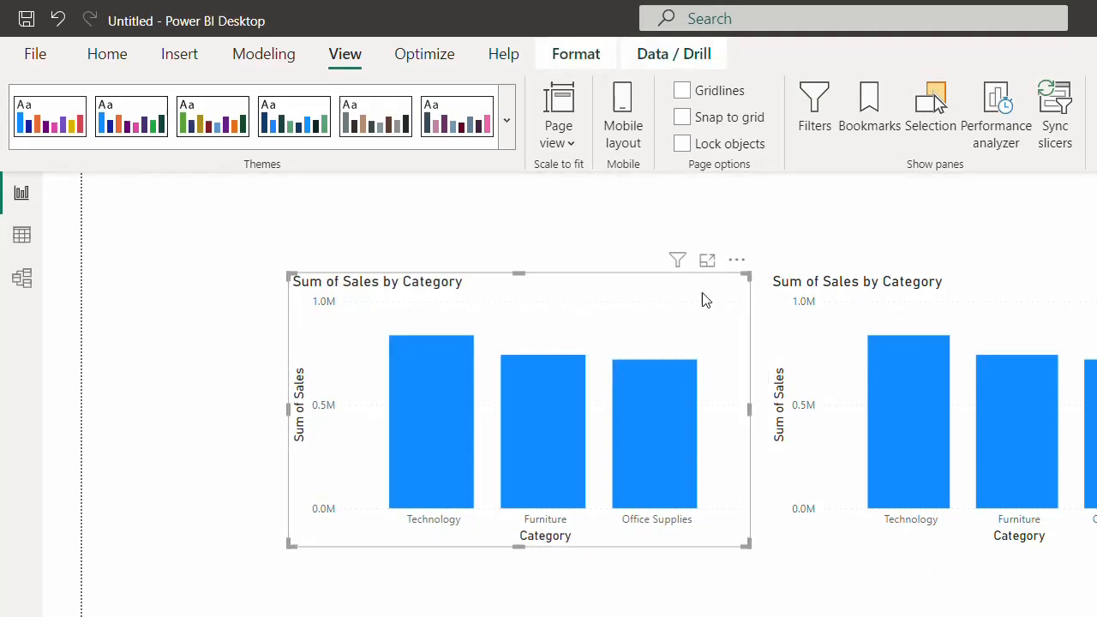
click(1040, 315)
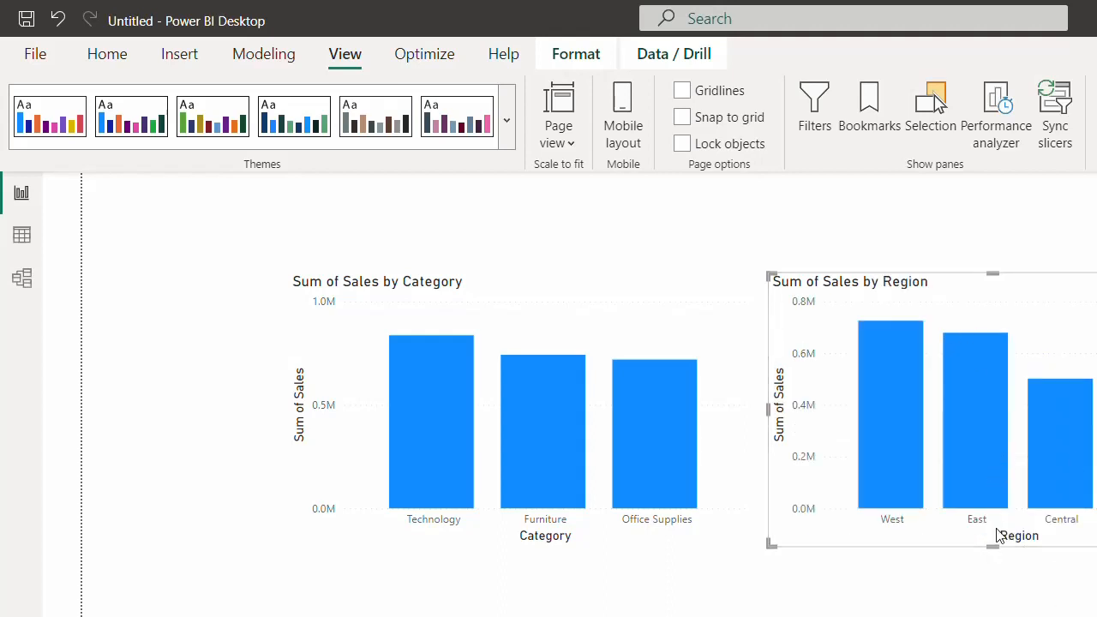
- Shorten the Region and Category charts and Ctrl-drag a Category chart copy below them
drag(997, 545, 997, 490)
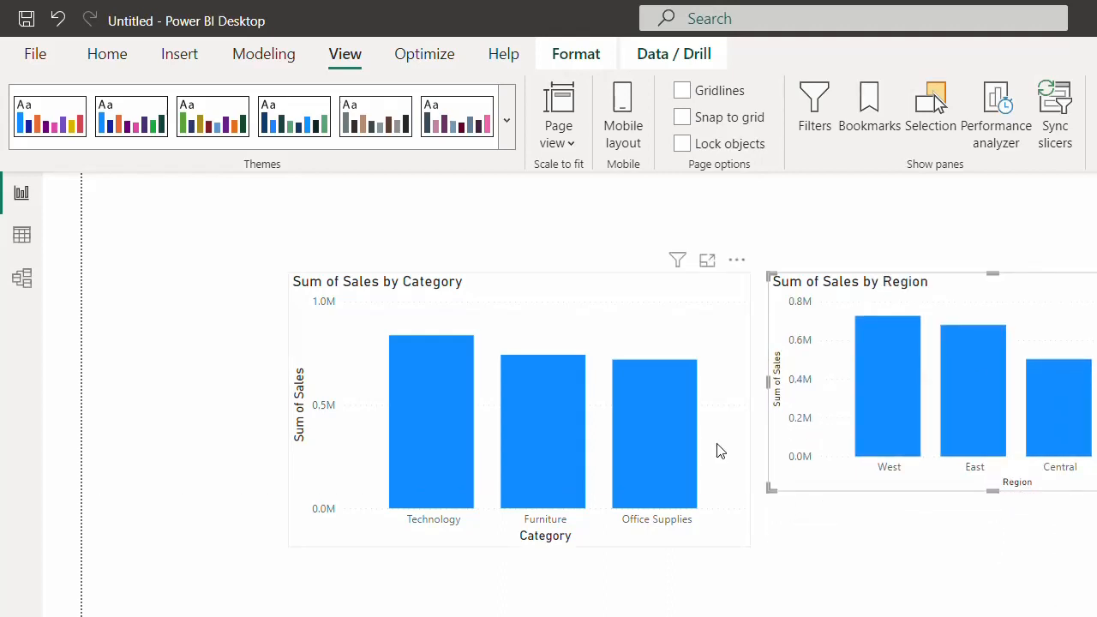
click(549, 540)
drag(519, 546, 545, 492)
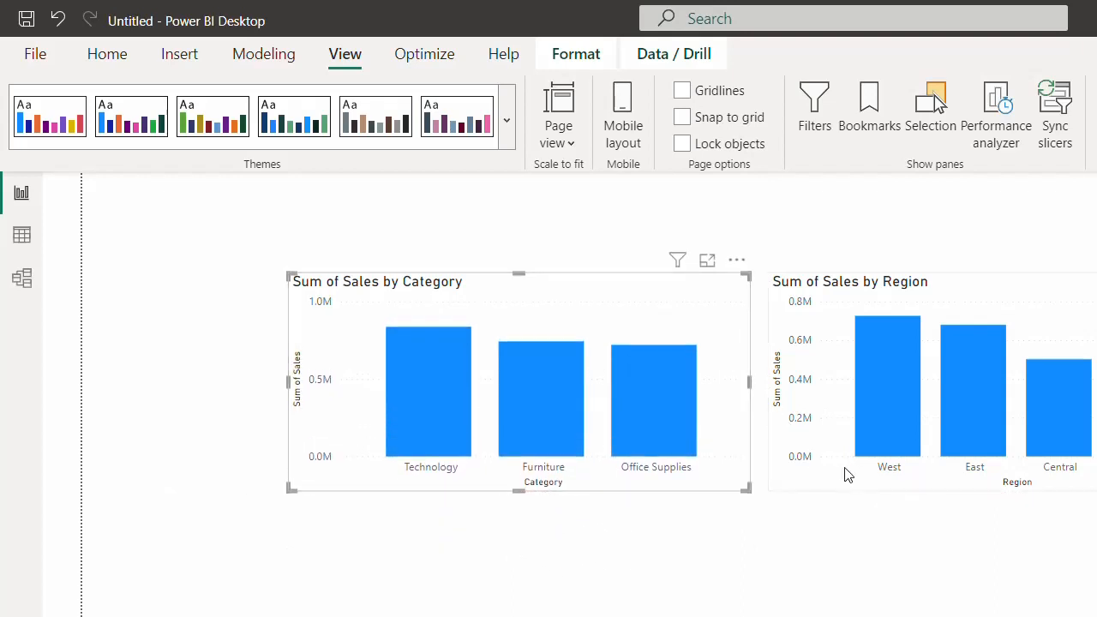
drag(708, 319, 637, 575)
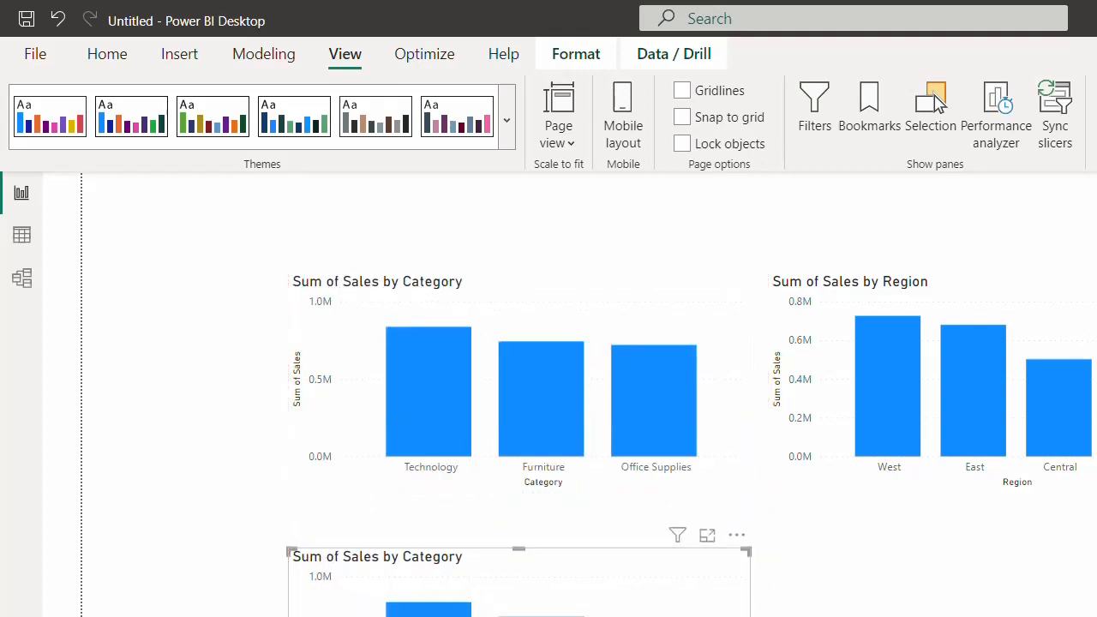
- Widen the lower chart across the full width of the page
drag(749, 616, 1096, 616)
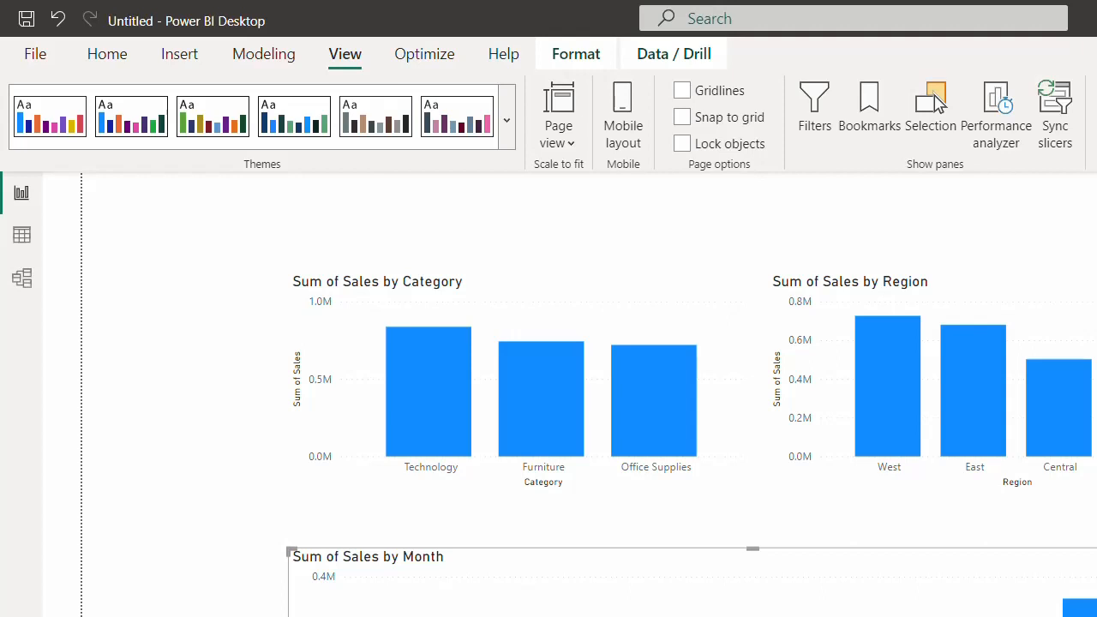
- Turn off the Category chart's Y-axis and X-axis title and bold its X-axis labels
click(599, 315)
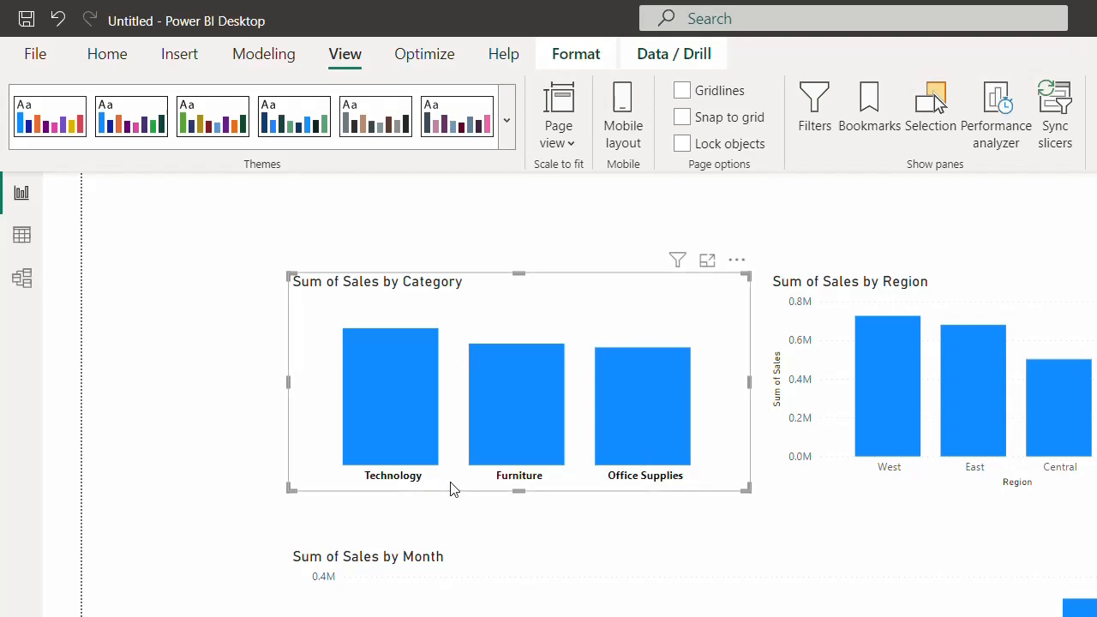
click(739, 215)
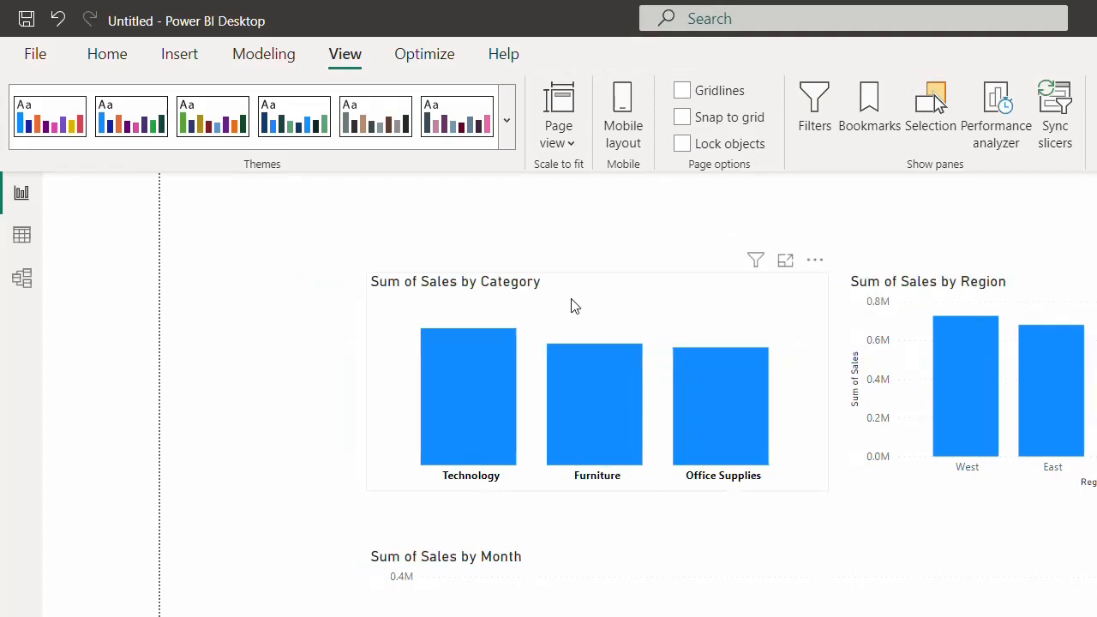
click(573, 305)
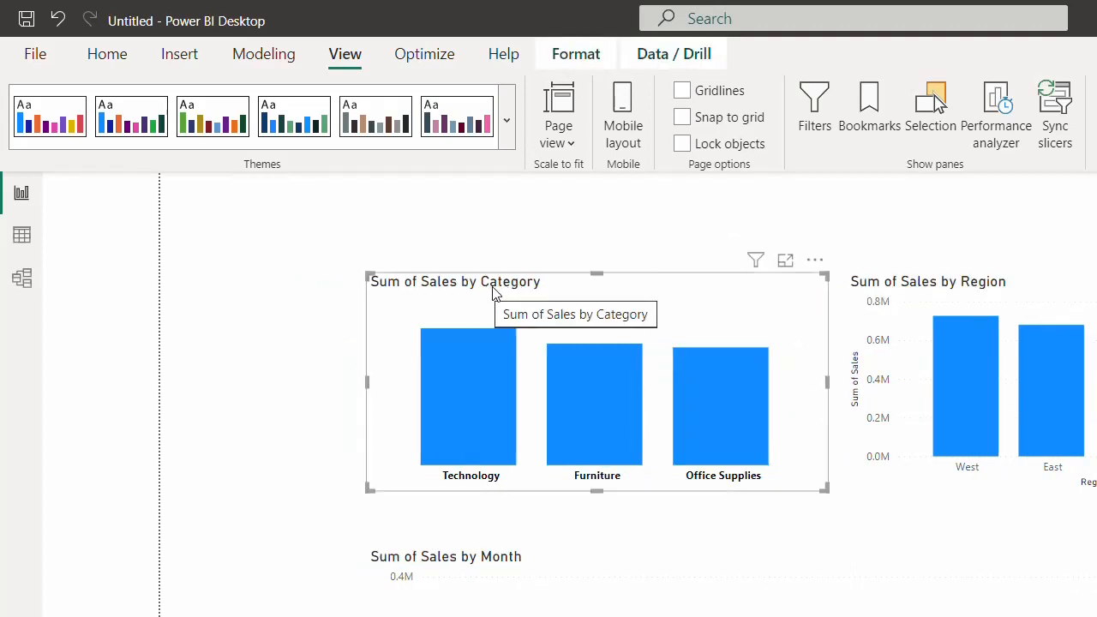
click(935, 96)
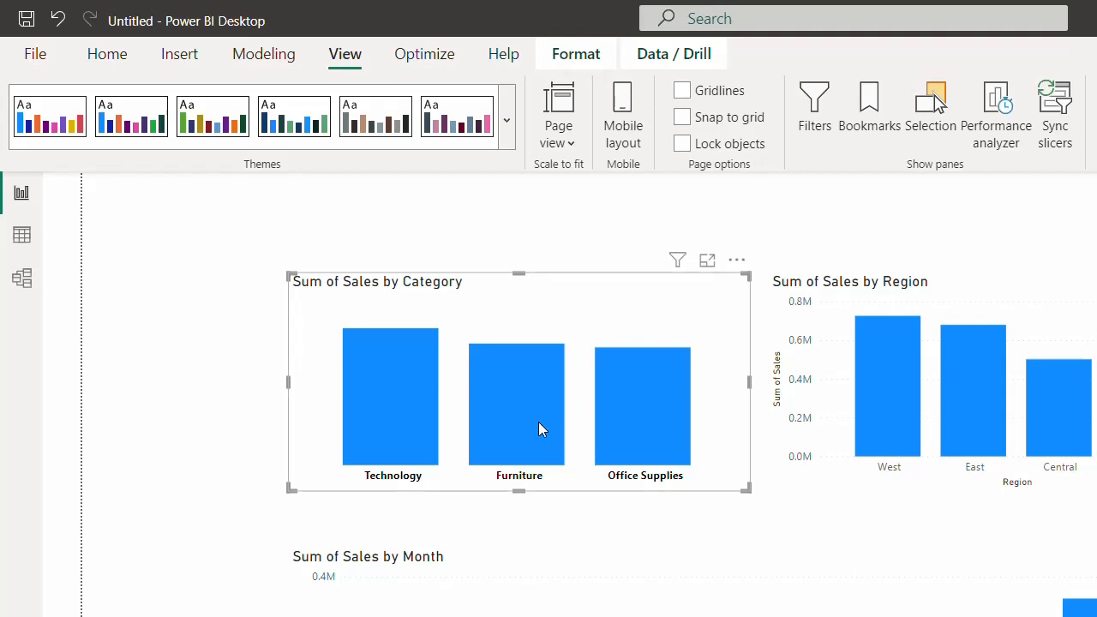
- Make the CATEGORY WISE - SALES title bold and lower its font size one step
mouse_move(540, 426)
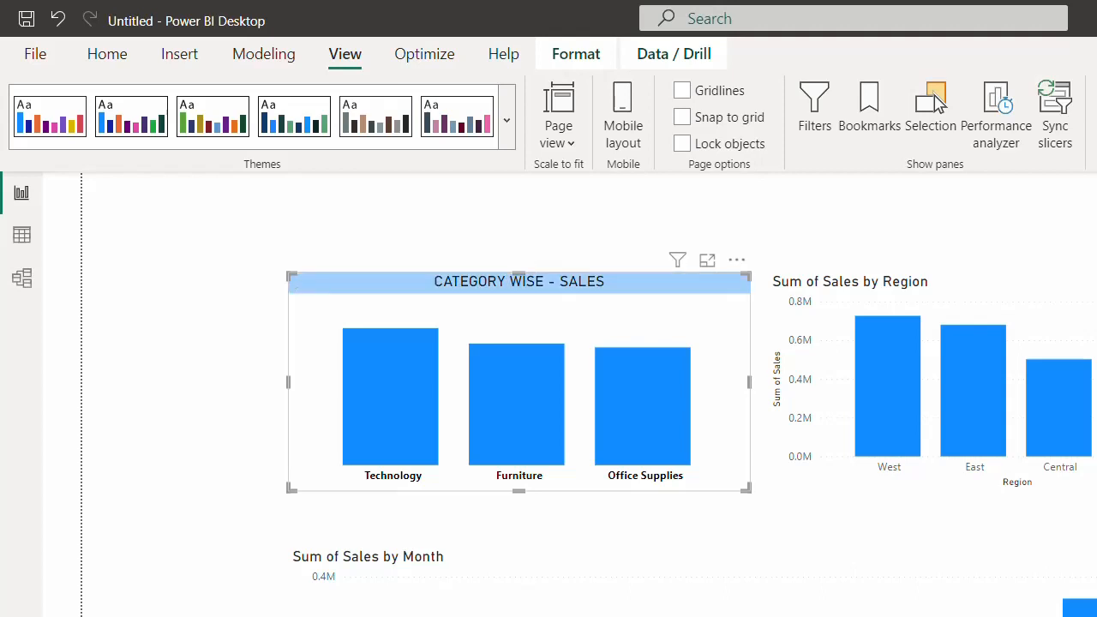
key(ctrl+b)
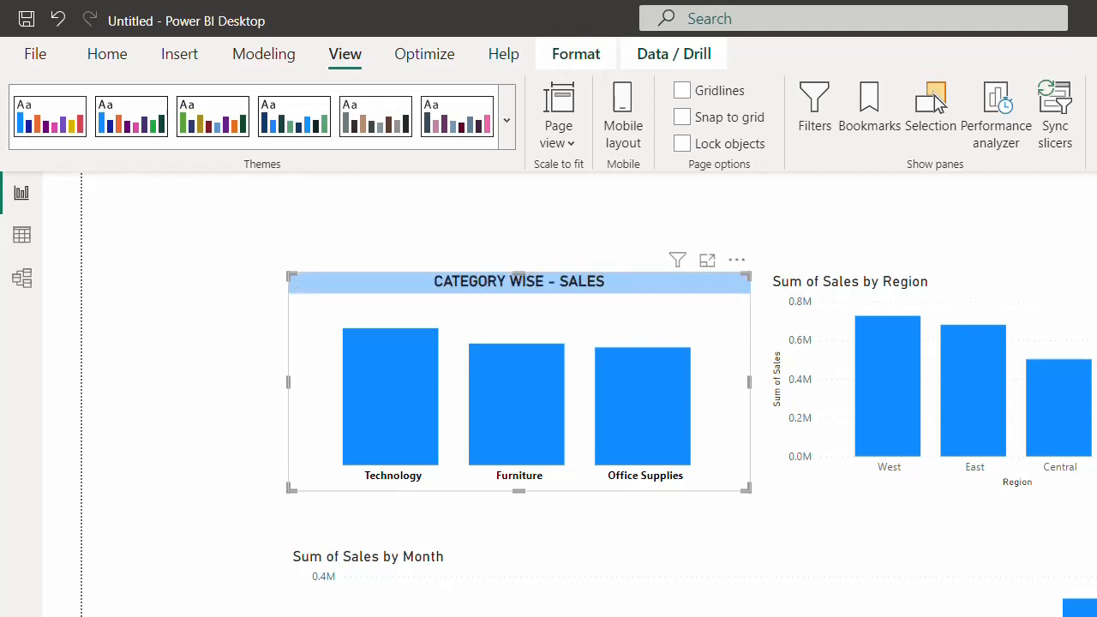
key(Down)
key(Down)
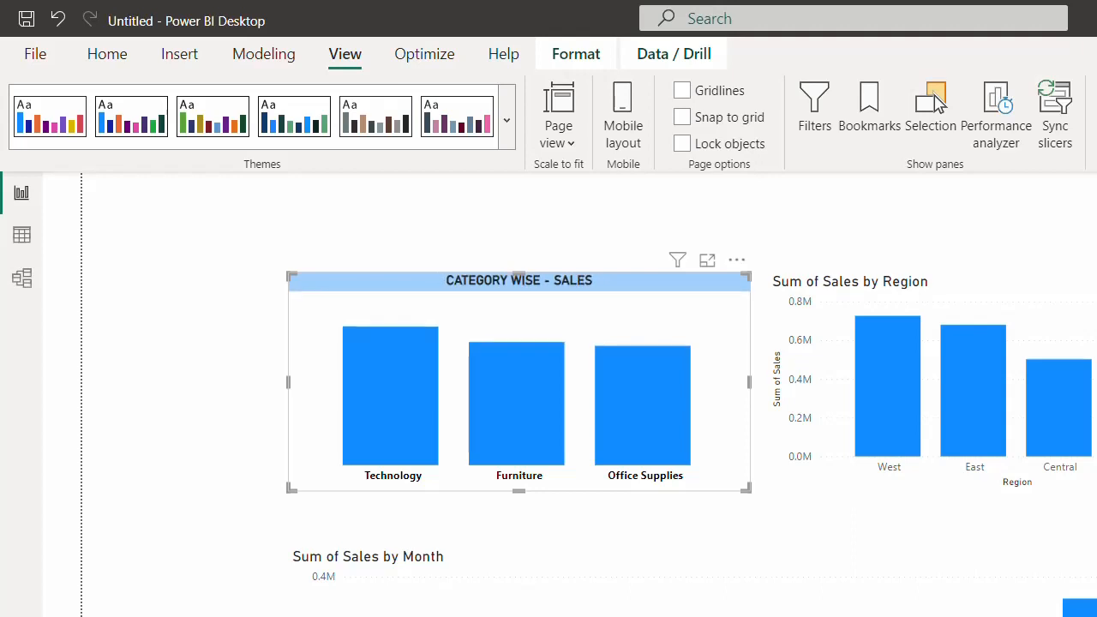
- Raise the title font size back one step and reselect the CATEGORY WISE - SALES chart
key(Up)
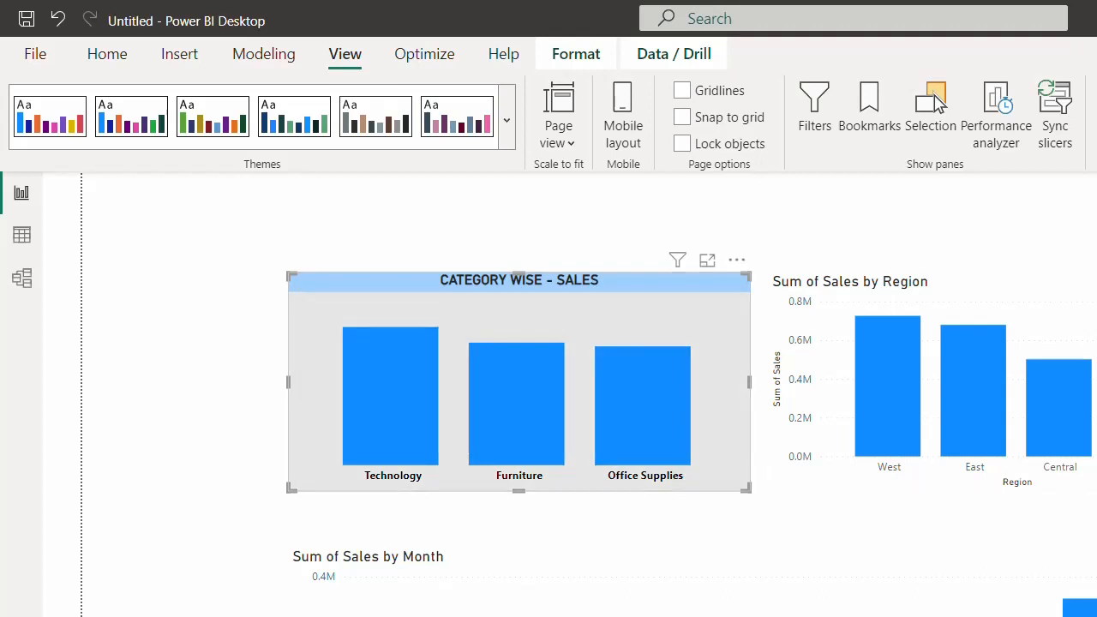
click(304, 233)
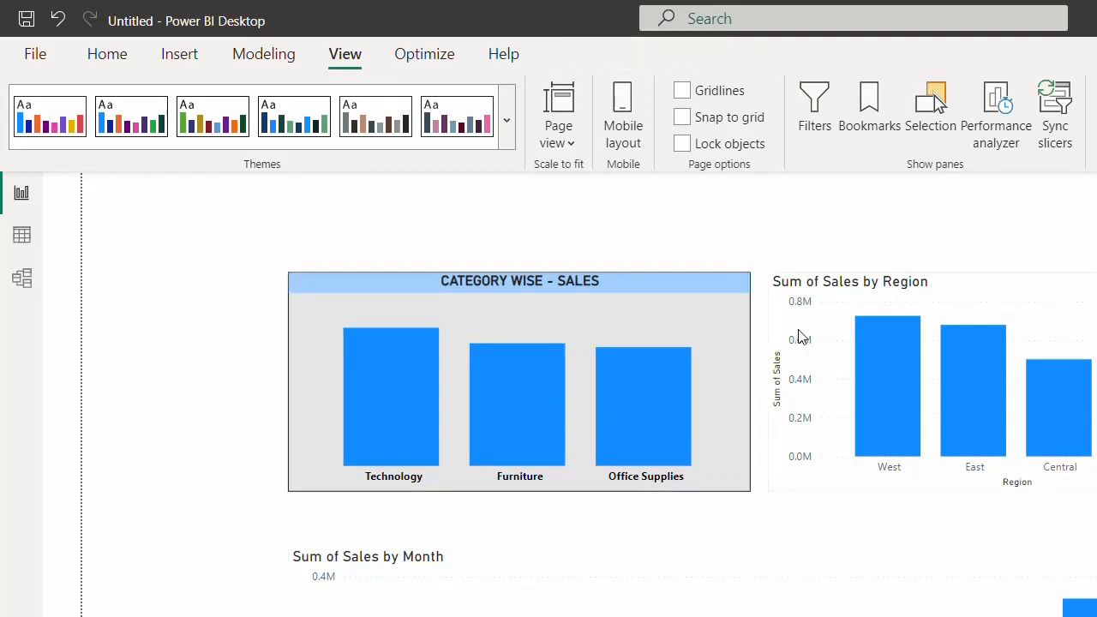
click(718, 296)
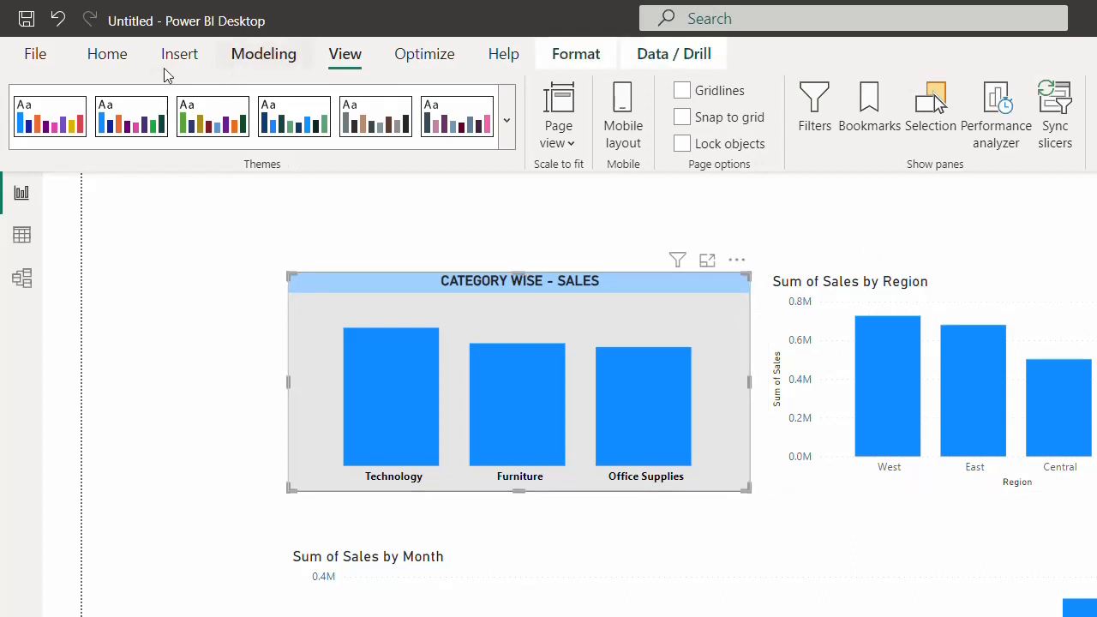
- Format-paint the Category chart's style onto the second chart and nudge that chart left
click(97, 58)
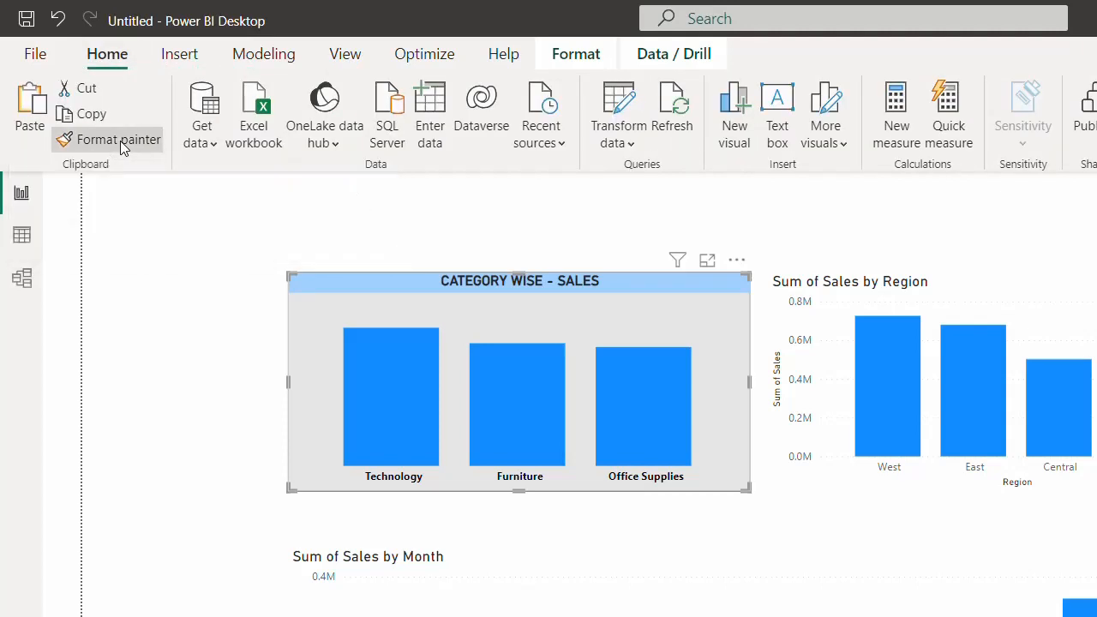
click(153, 142)
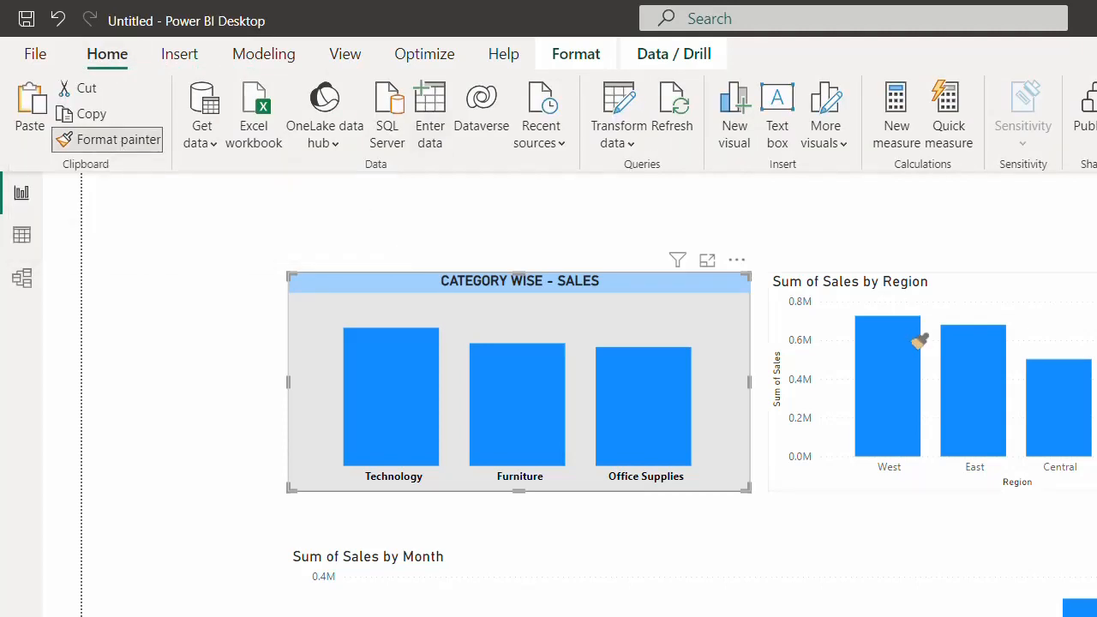
click(956, 300)
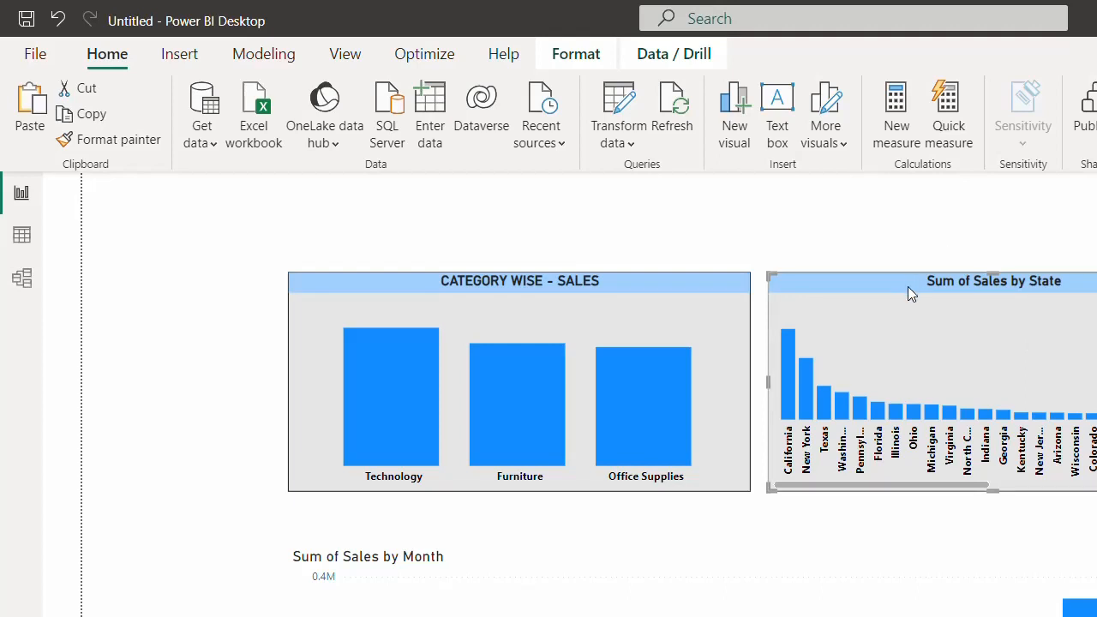
key(Left)
key(Left)
key(Left)
key(Left)
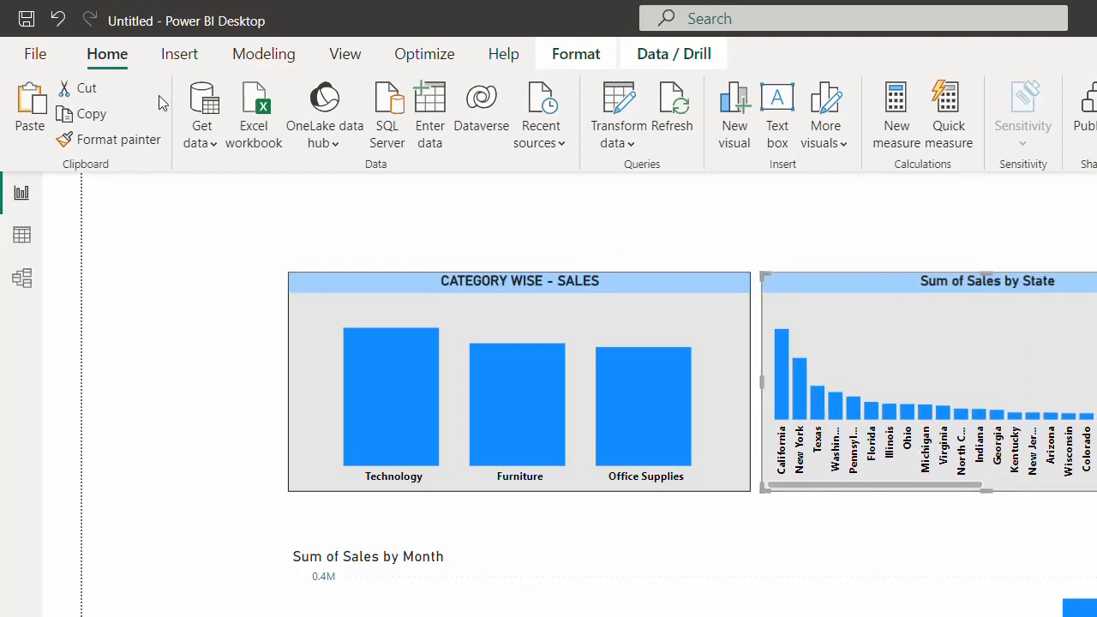
- Copy the State chart's style onto the Sum of Sales by Month chart and move it up
click(94, 139)
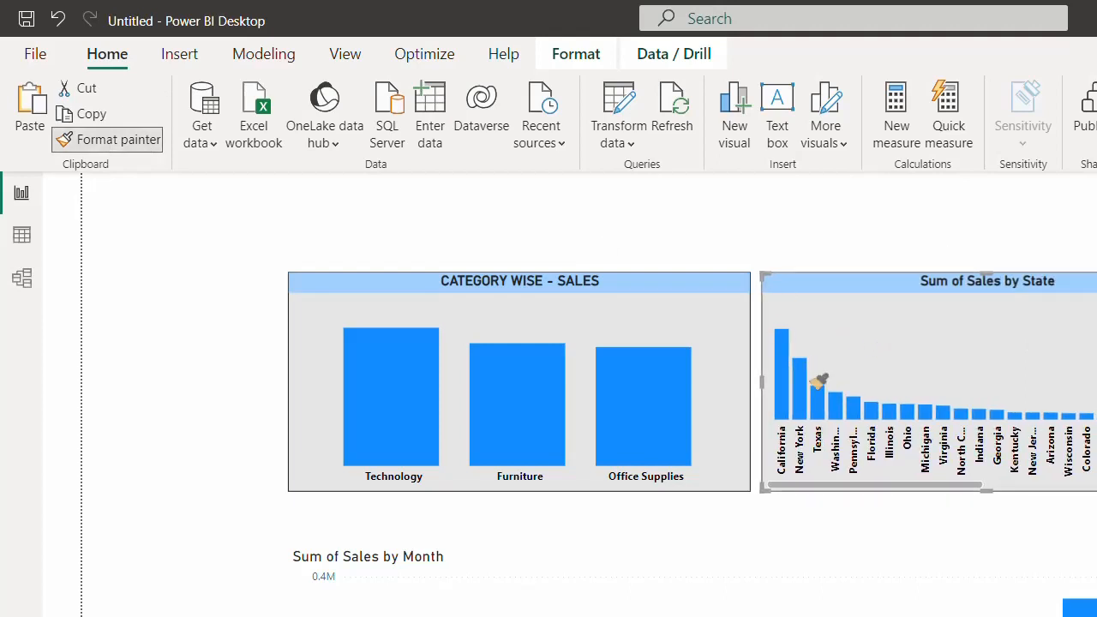
click(677, 583)
drag(744, 556, 748, 533)
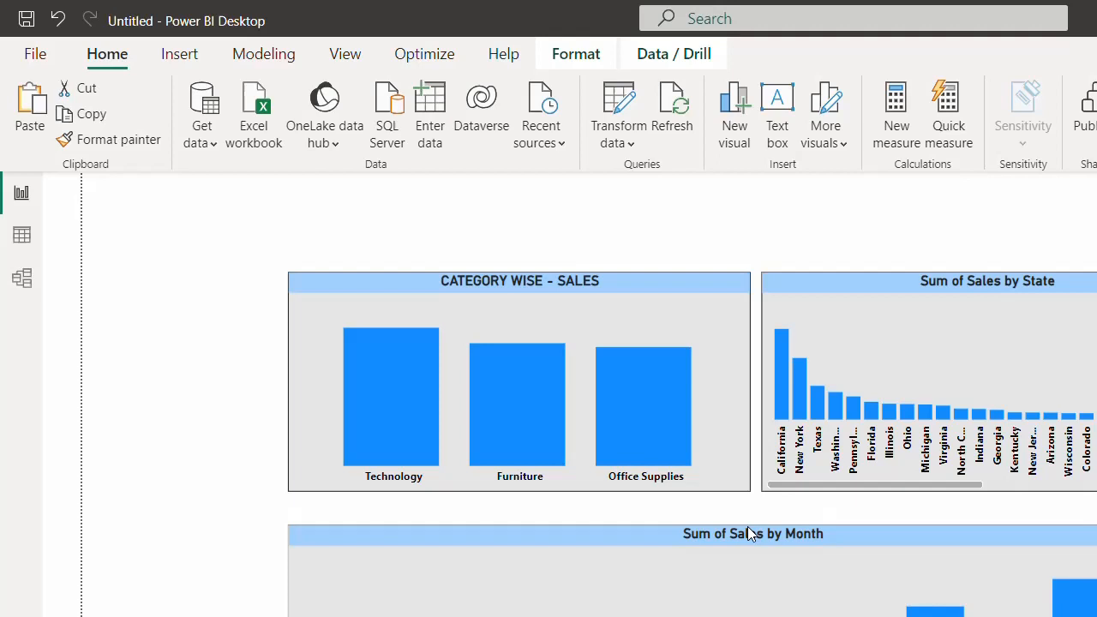
- Make the Category and State charts taller, then nudge and slightly widen the State chart to align
click(697, 463)
drag(521, 492, 522, 511)
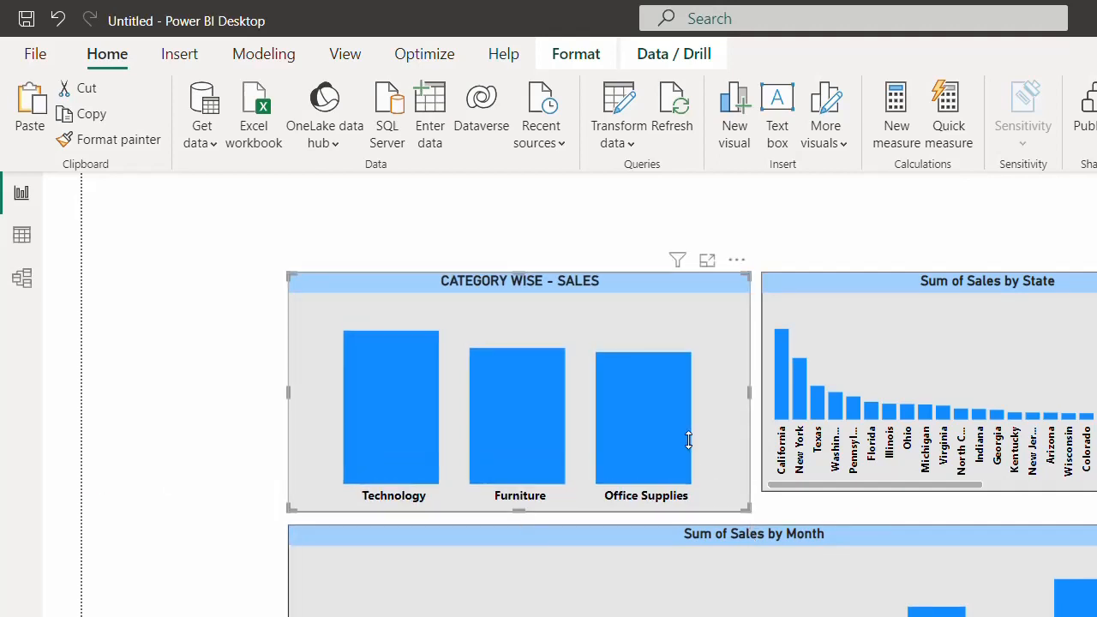
click(924, 290)
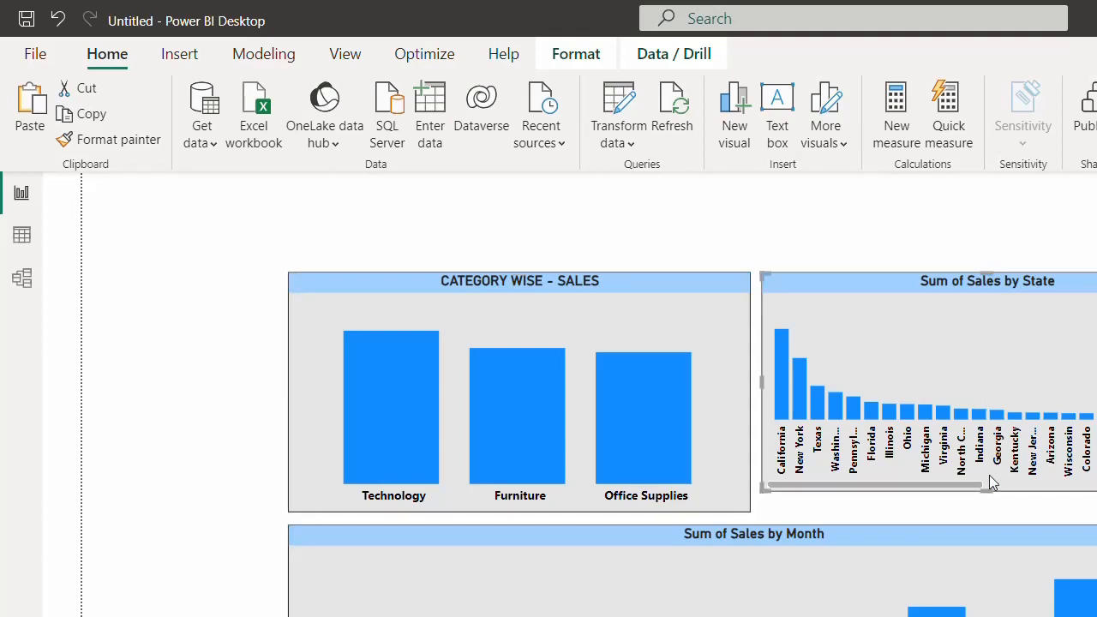
drag(986, 490, 985, 509)
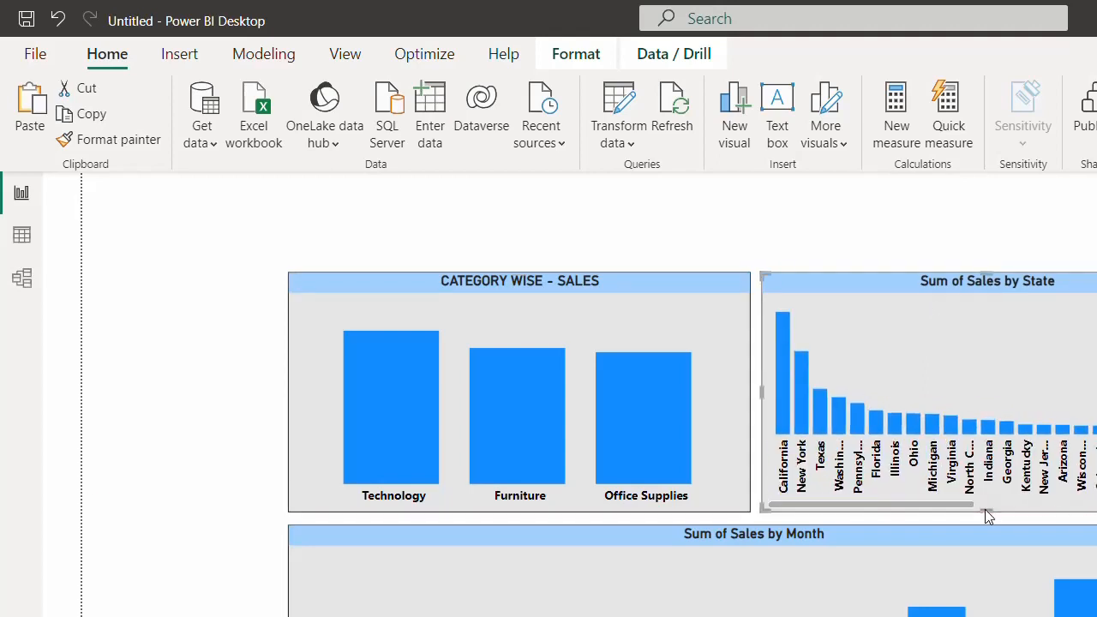
click(912, 260)
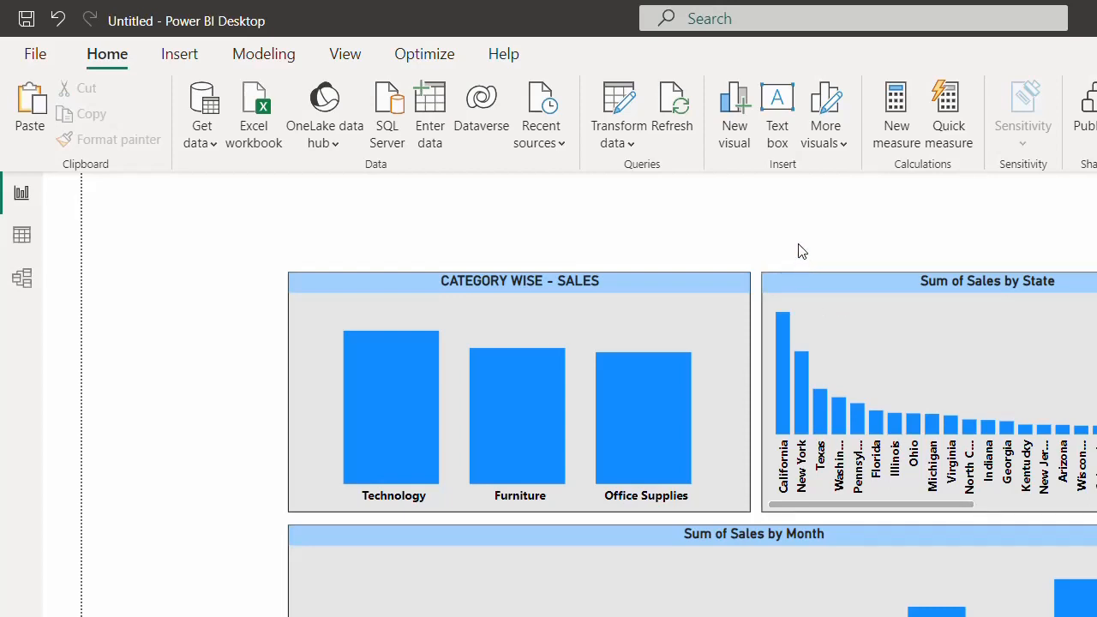
click(816, 284)
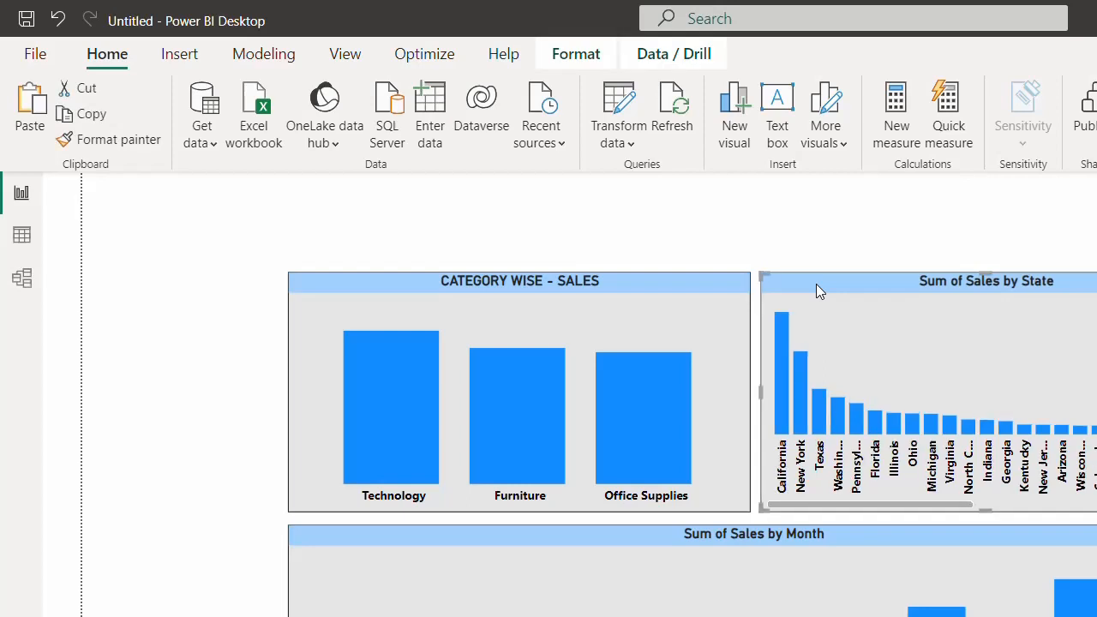
key(Down)
key(Left)
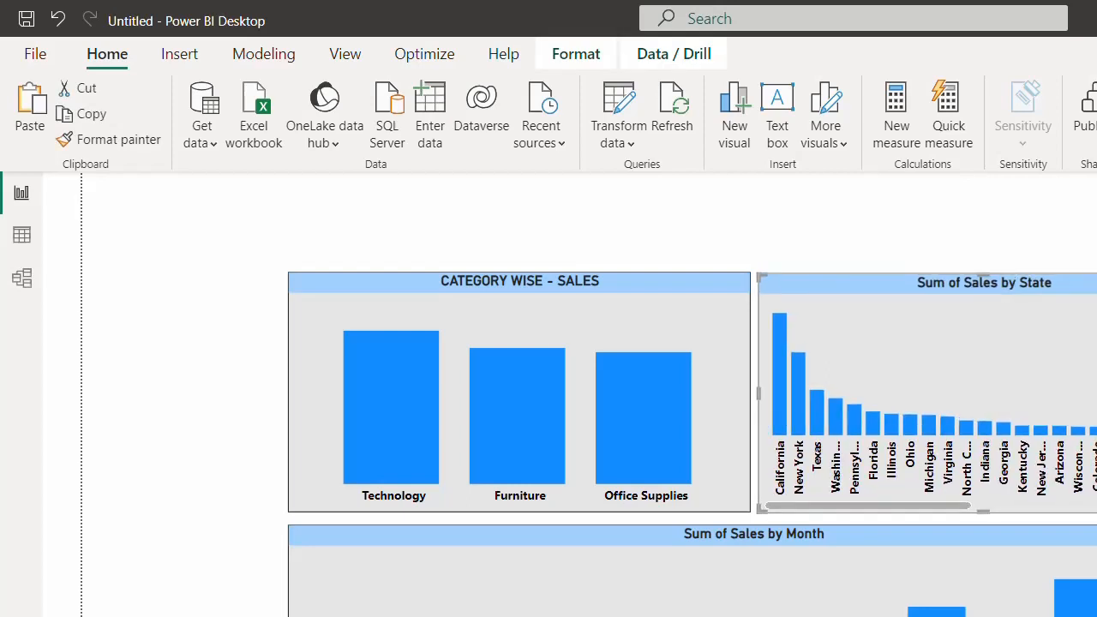
drag(1086, 393, 1096, 394)
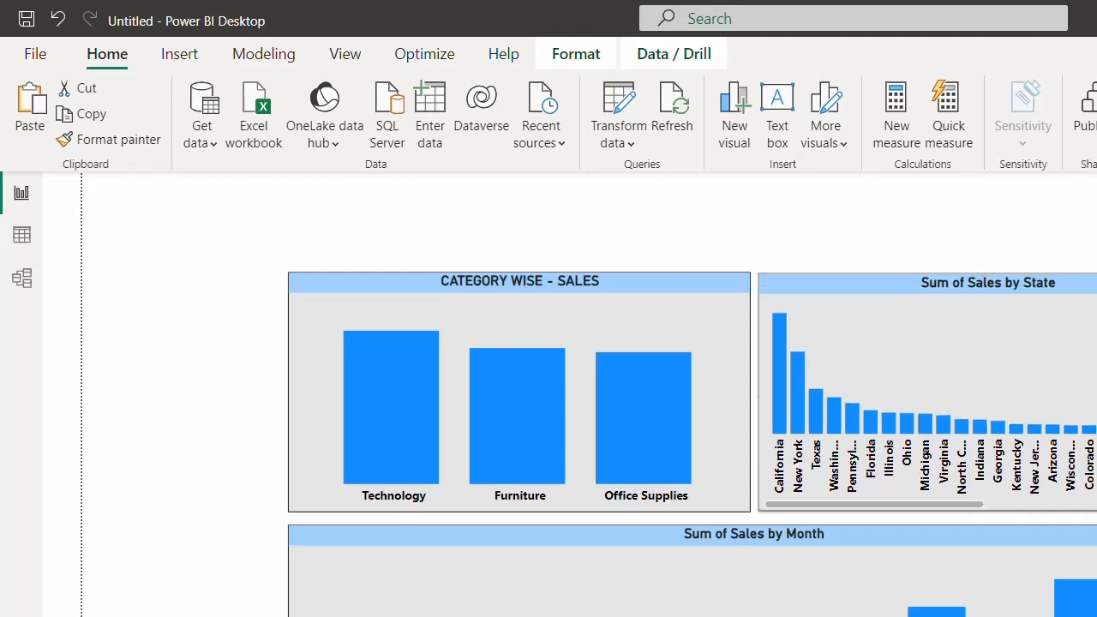
click(873, 258)
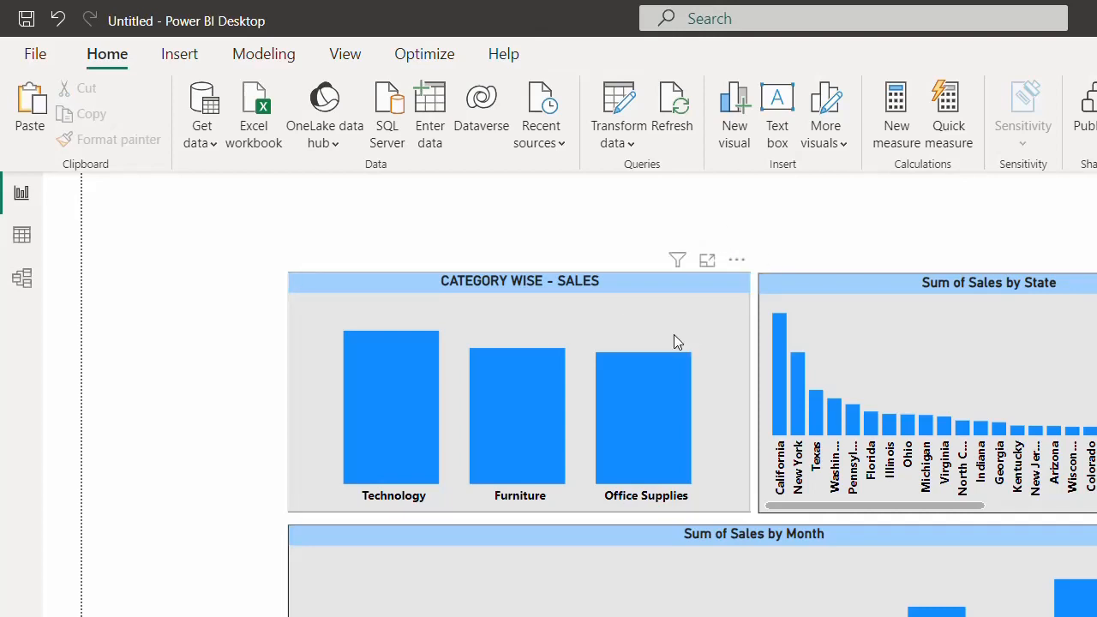
- Select the CATEGORY WISE - SALES chart to add its data labels
click(675, 300)
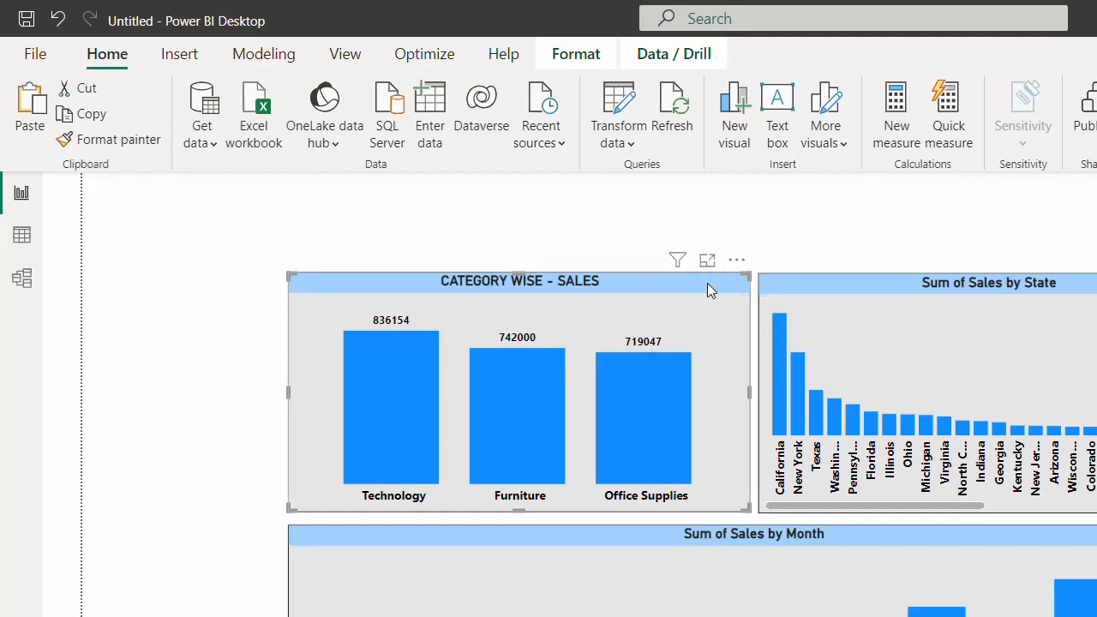
- Format-paint the Category chart's data labels onto the State and Month charts, then reselect the State chart
click(84, 142)
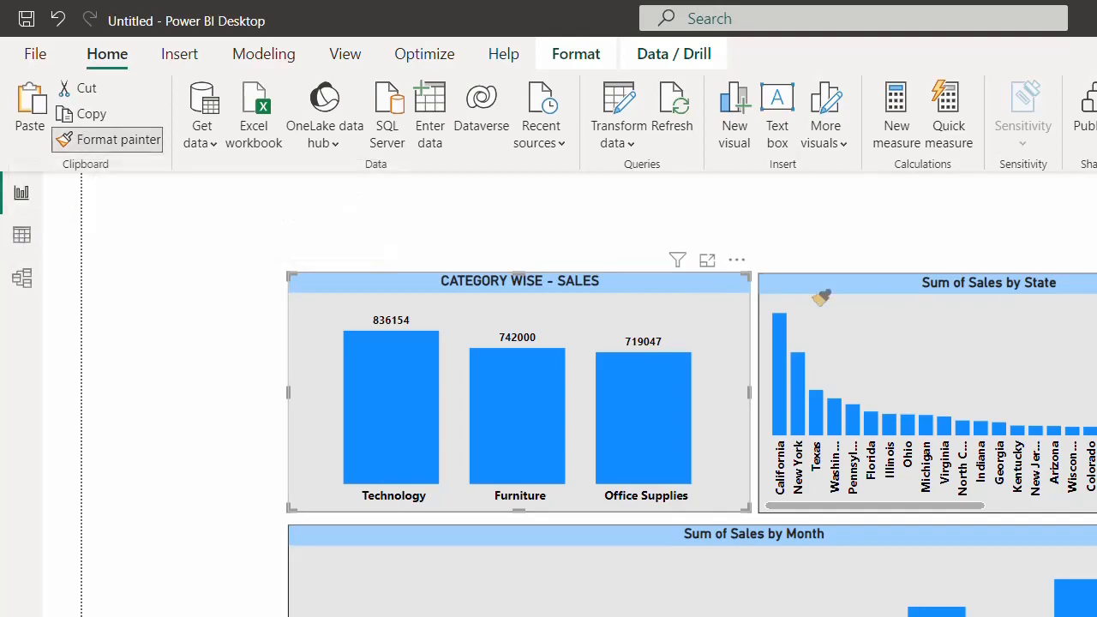
click(910, 330)
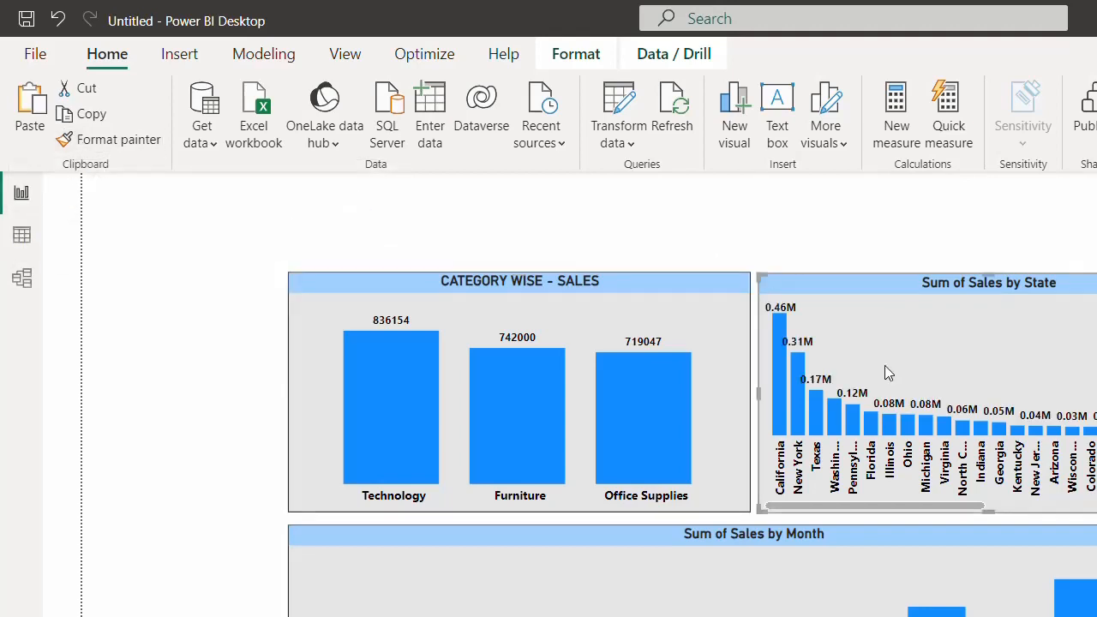
click(702, 321)
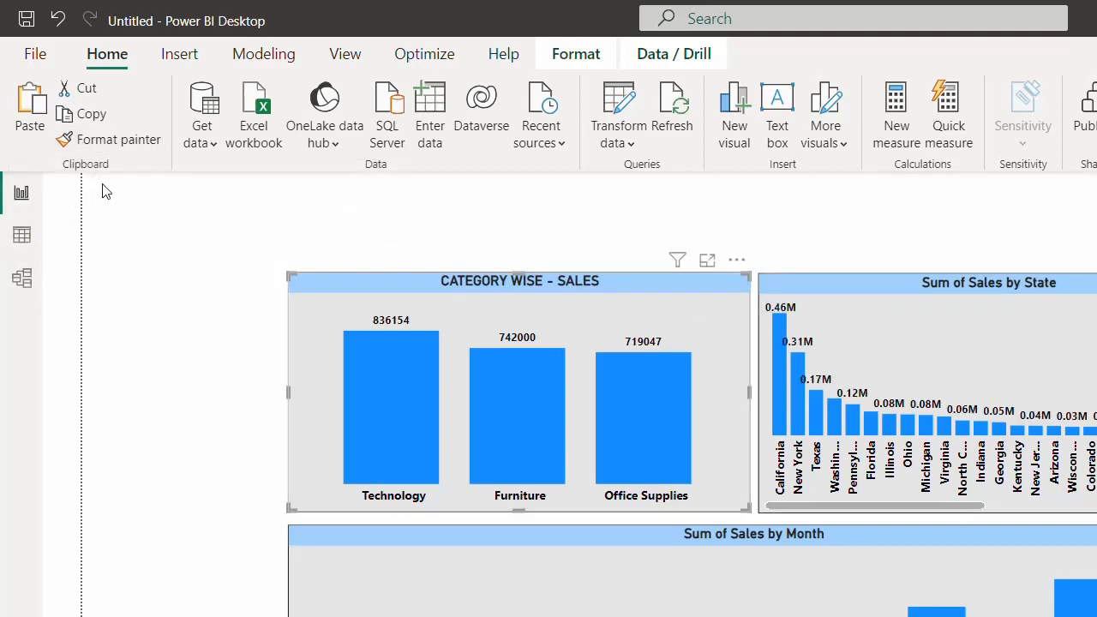
click(135, 141)
click(521, 565)
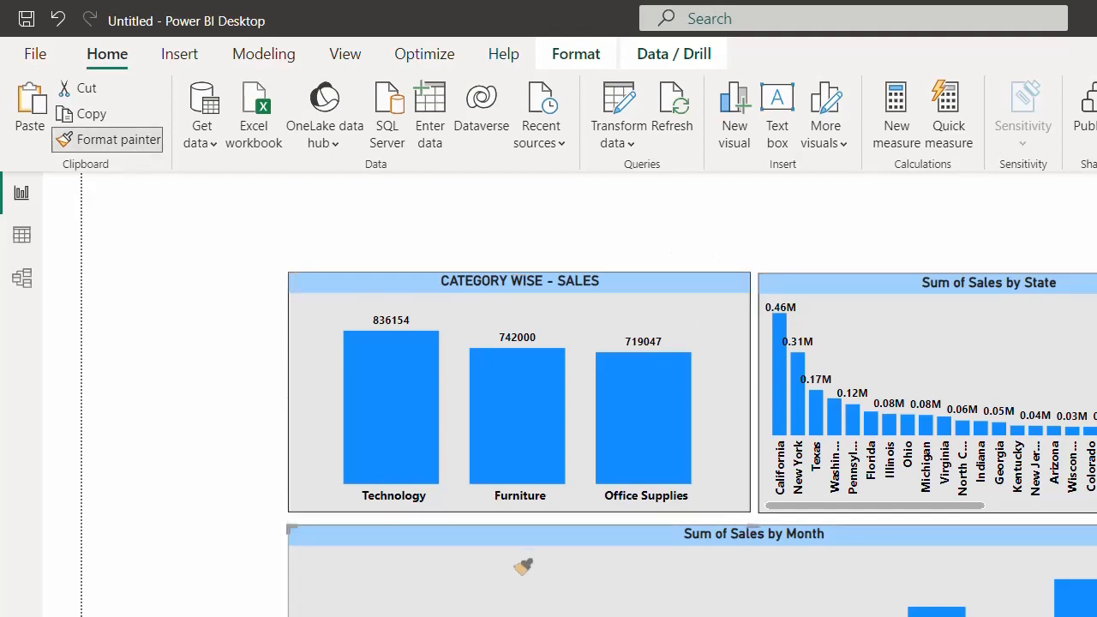
click(885, 226)
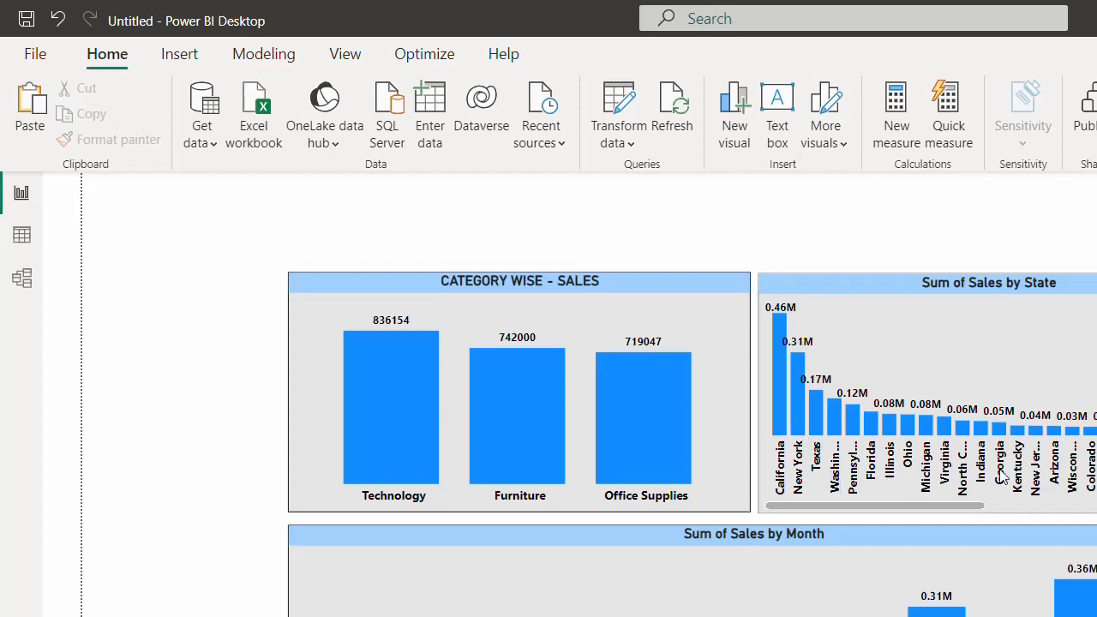
click(986, 284)
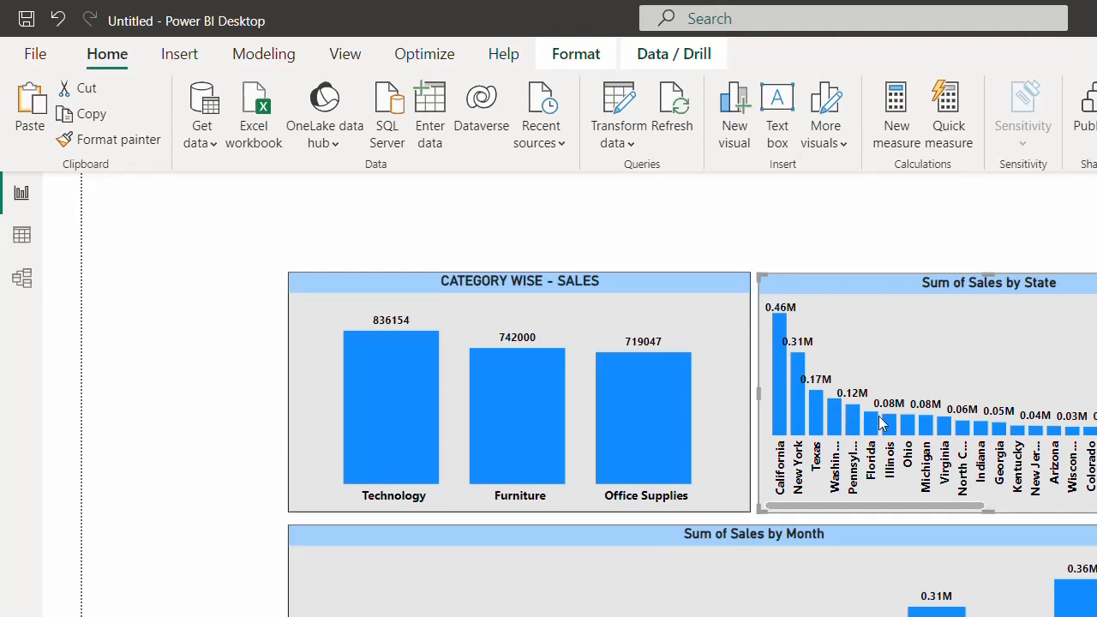
mouse_move(889, 437)
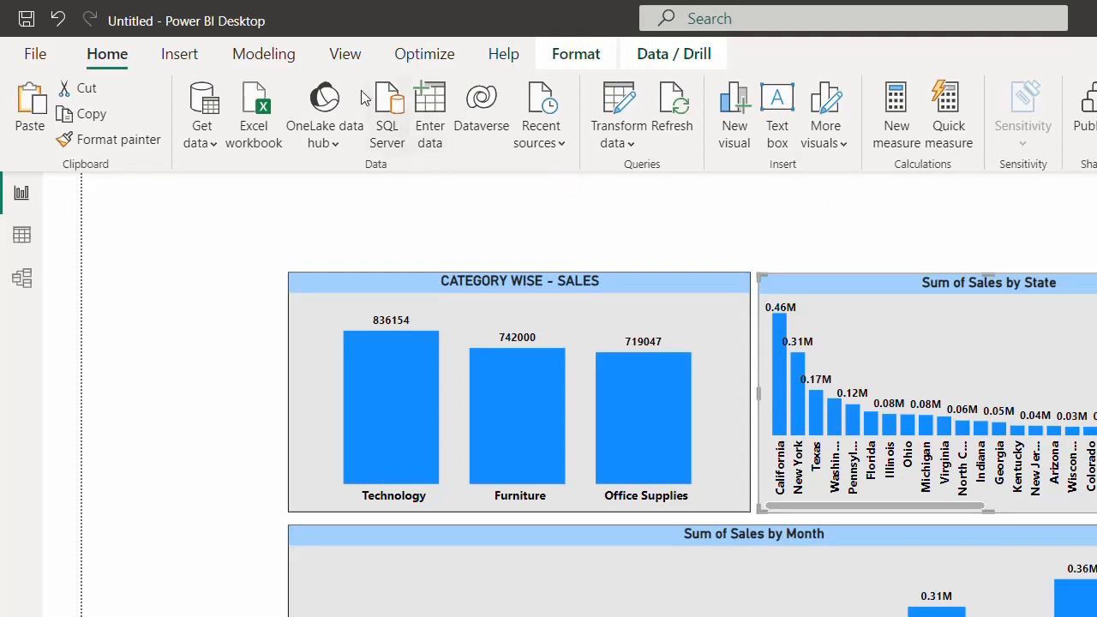
- Show the Filters pane and briefly test, then clear, the Alabama and Arizona state selections
click(343, 53)
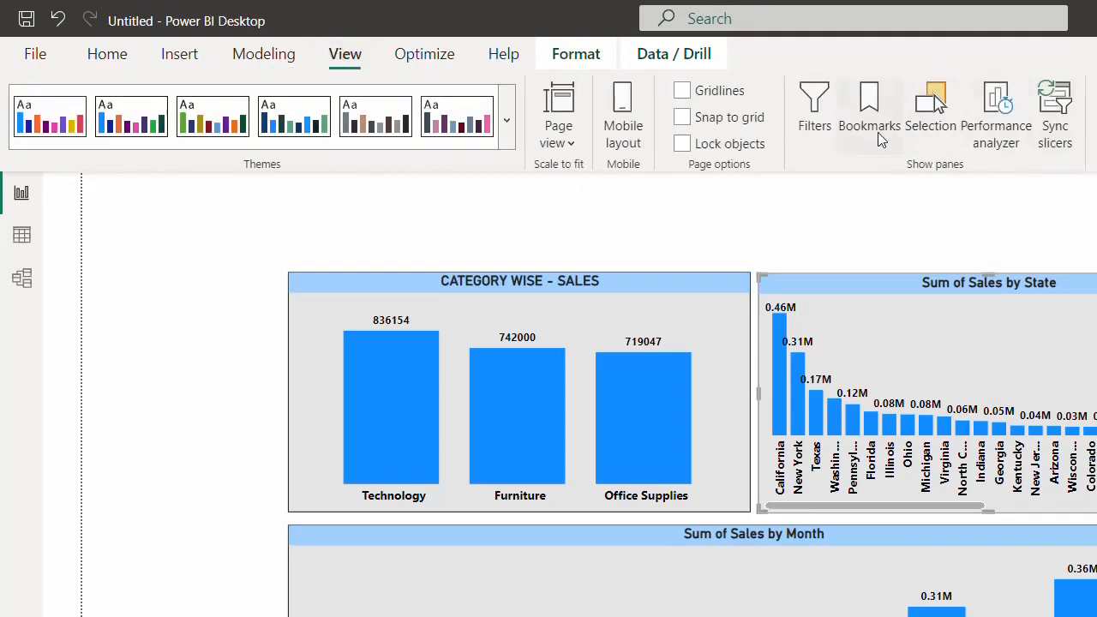
click(818, 129)
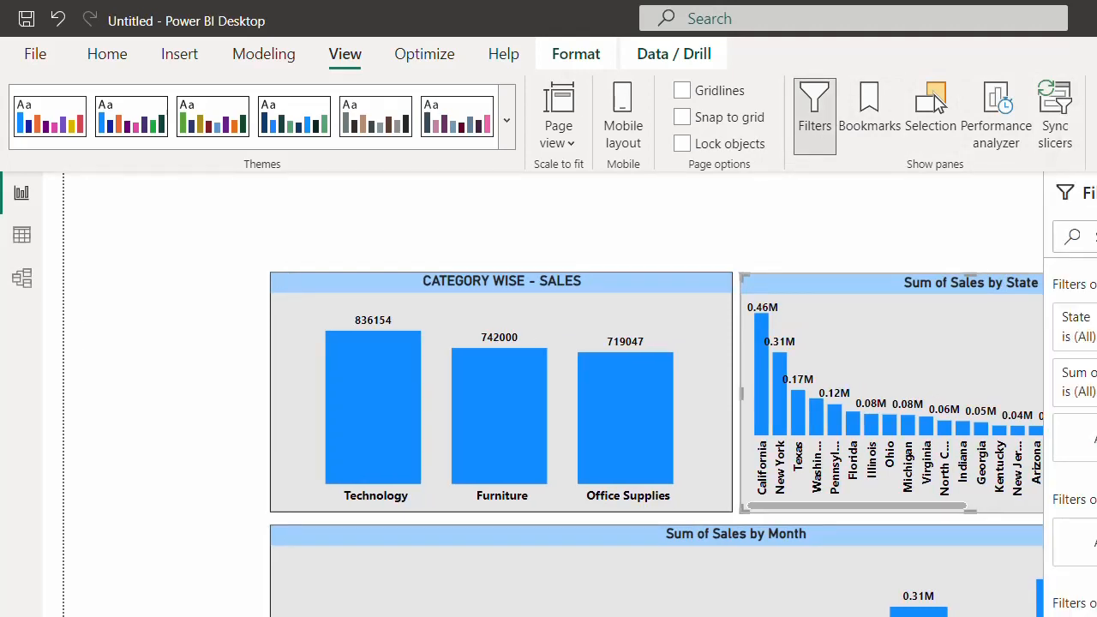
mouse_move(932, 412)
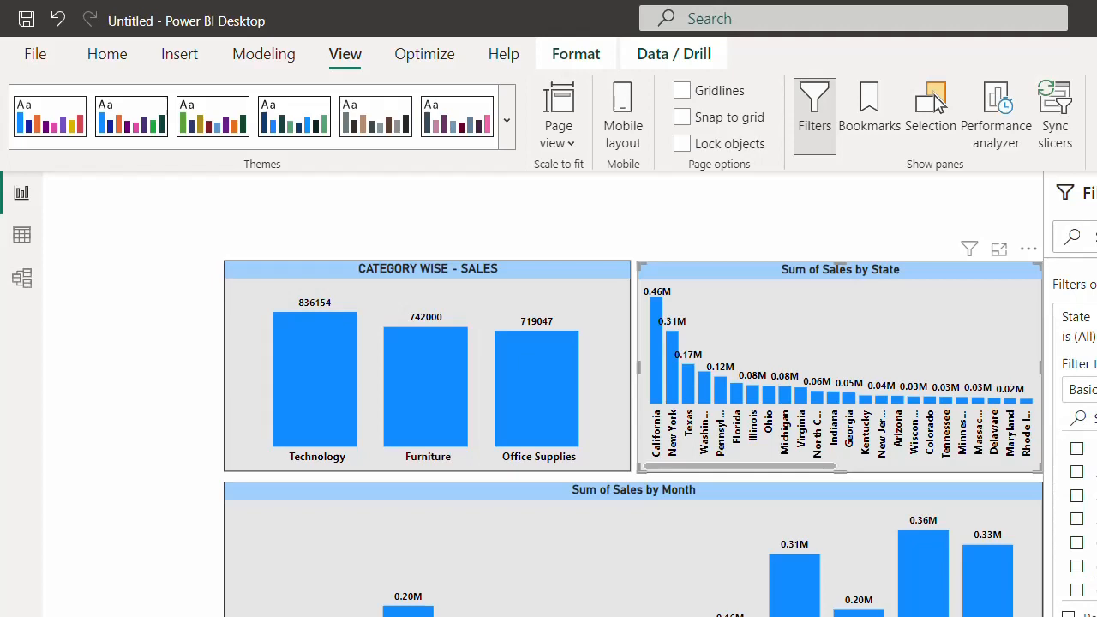
click(1077, 472)
click(1077, 496)
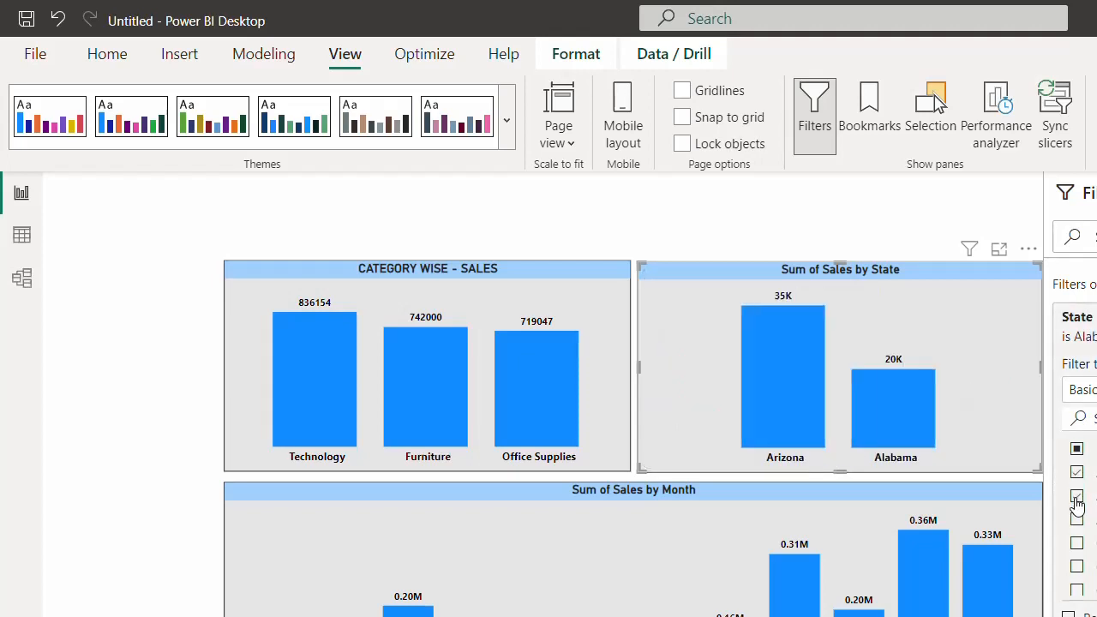
click(1077, 496)
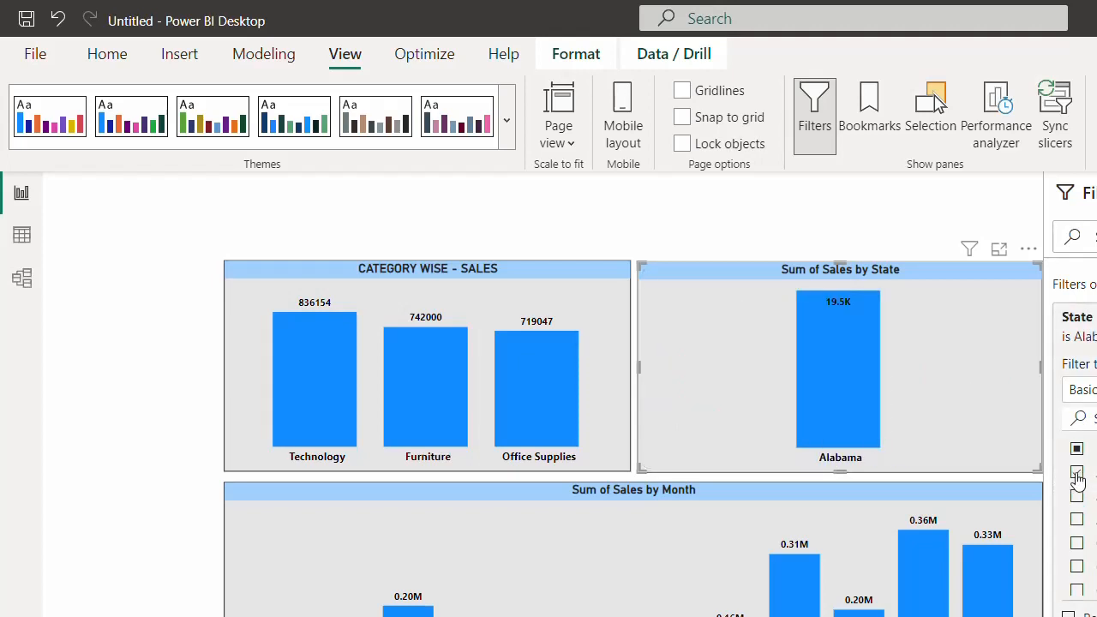
click(1077, 476)
- Filter the State chart to the top 5 states by Sum of Sales, then collapse the Filters pane
click(1082, 390)
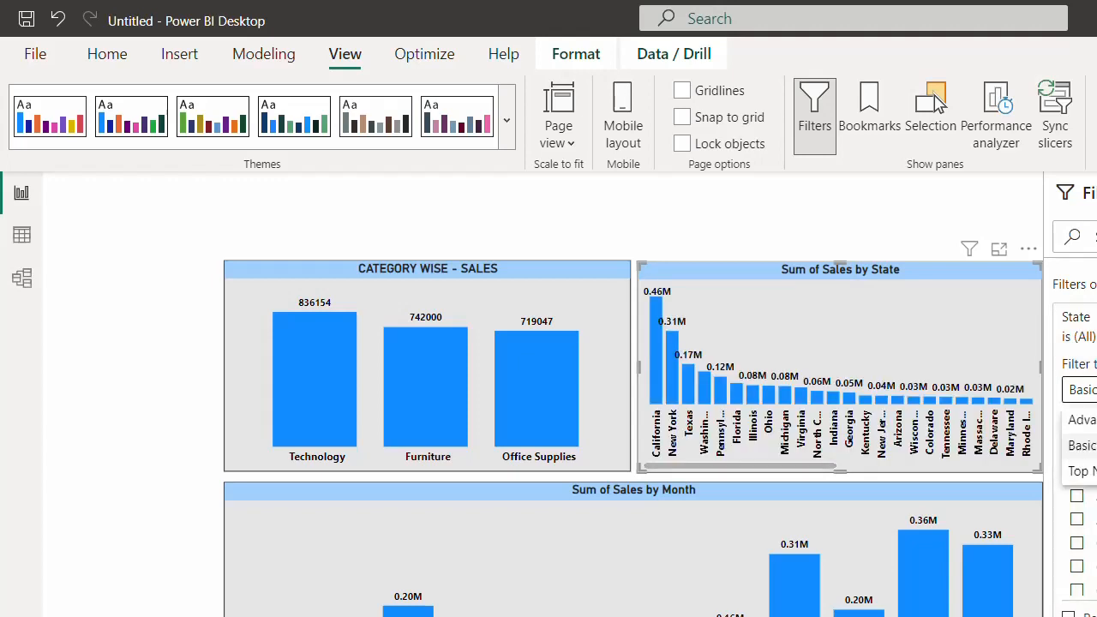
click(1082, 471)
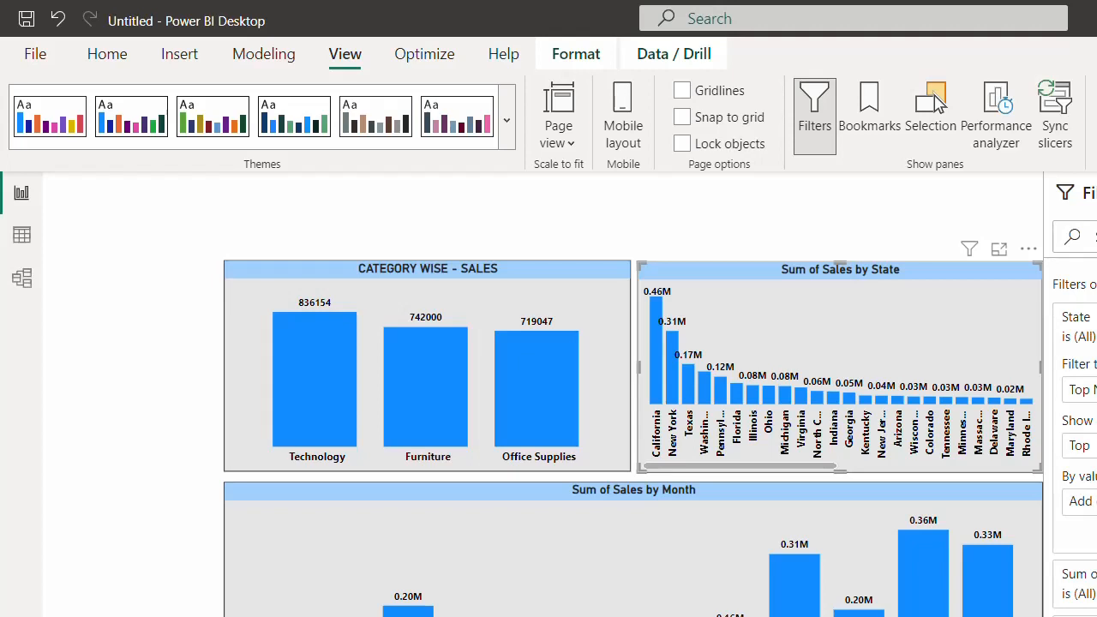
drag(1096, 447, 1095, 504)
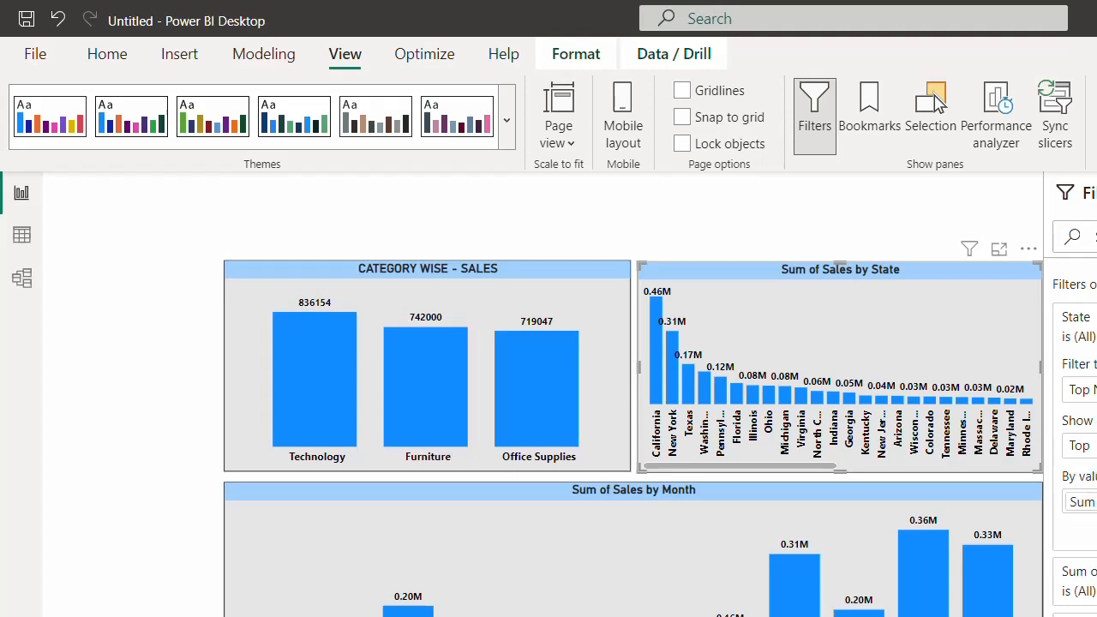
click(1096, 536)
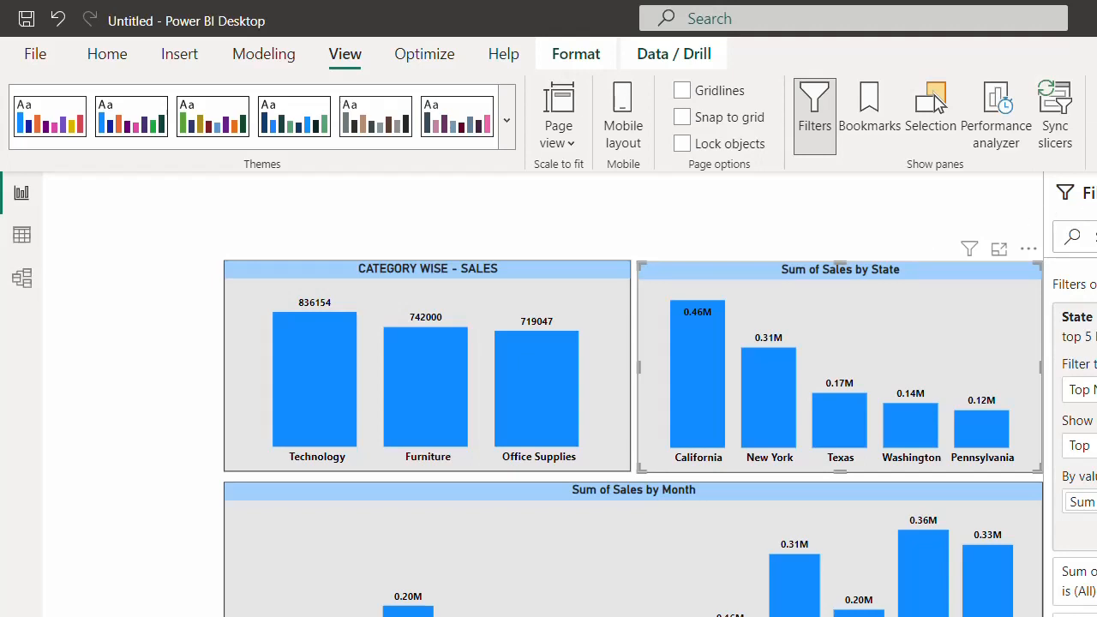
click(1096, 193)
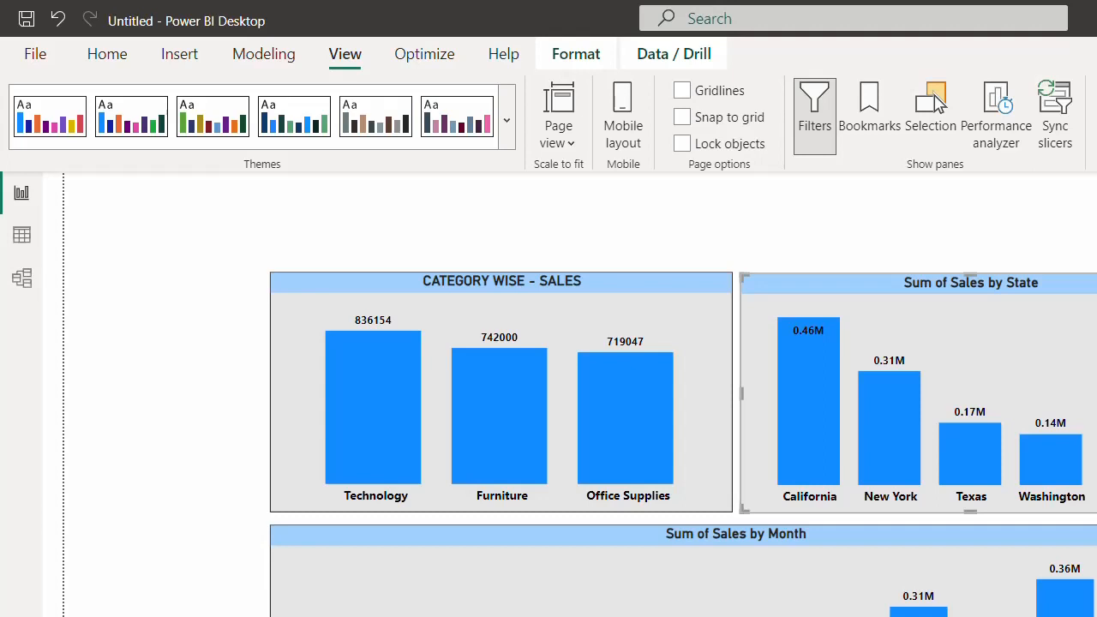
- Title the state chart 'TOP 5 - STATE' and the month chart 'MONTH WISE - SALES'
text(A)
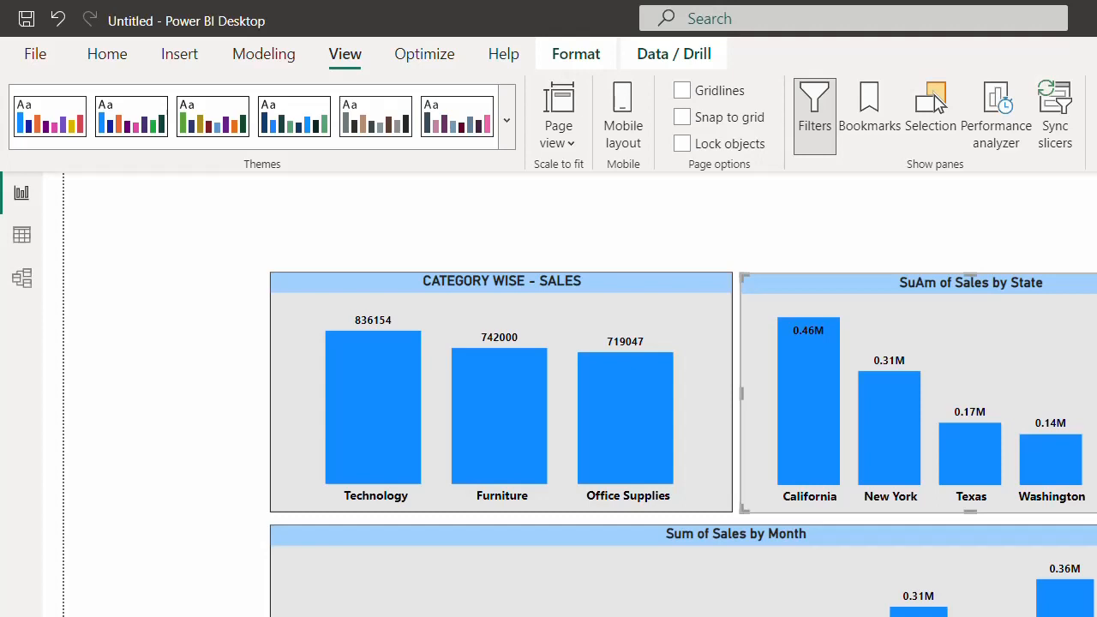
text(TOP 5 - STATE)
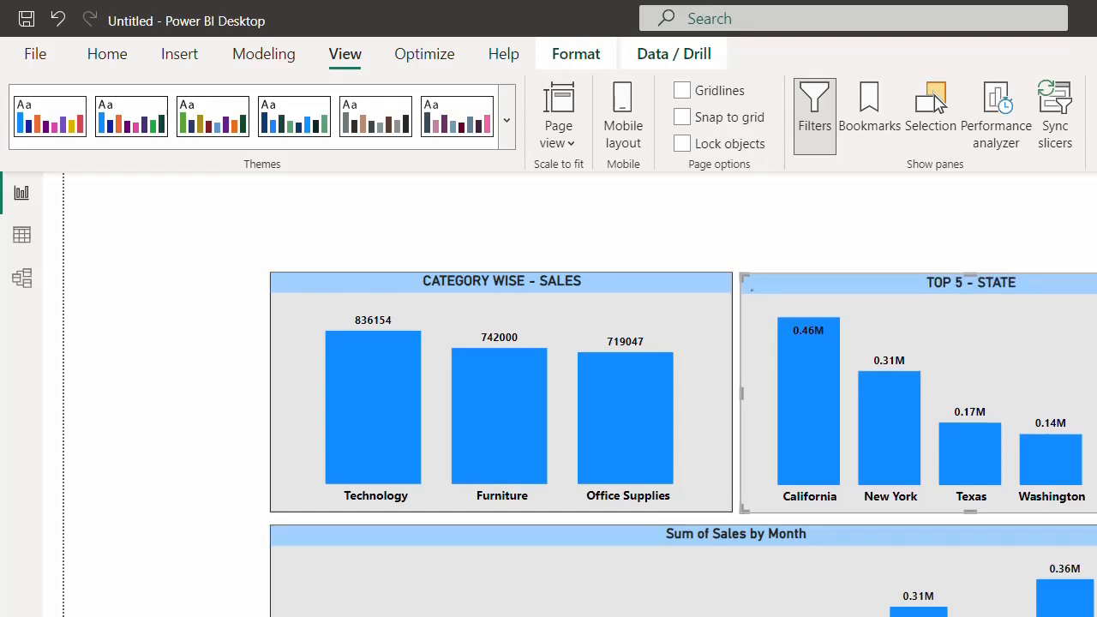
click(746, 548)
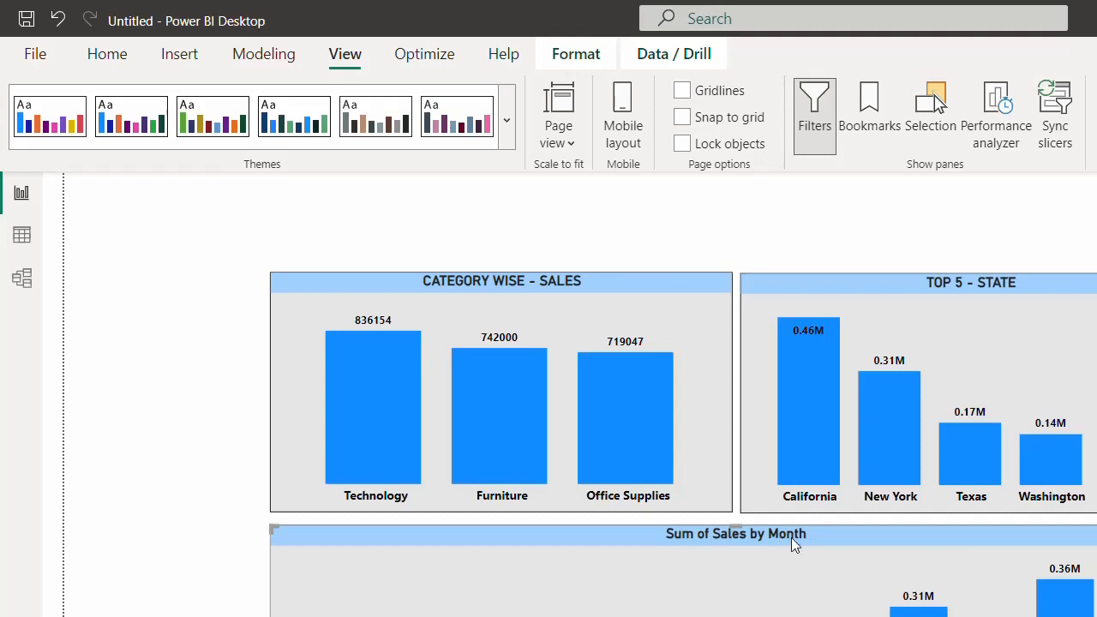
text(MONT)
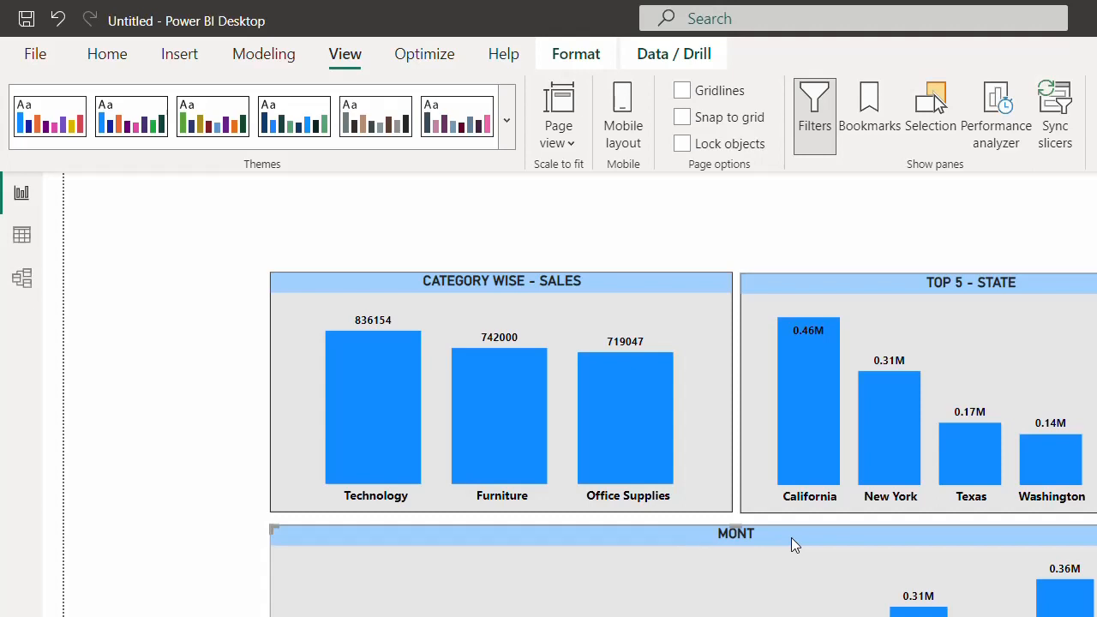
text(H WISE - SALES)
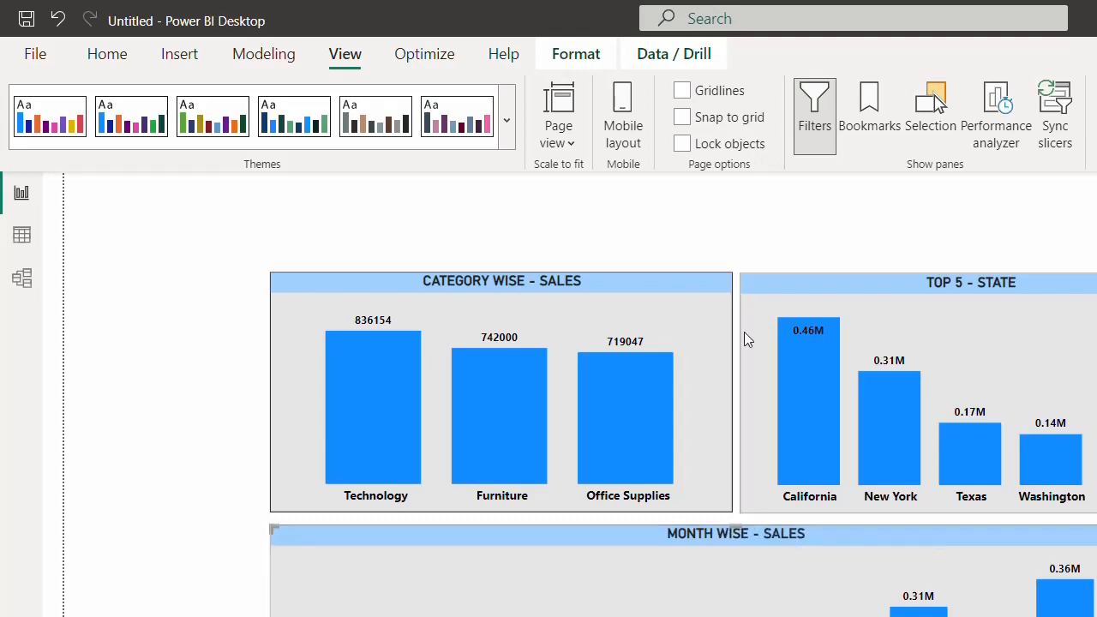
click(734, 222)
click(701, 296)
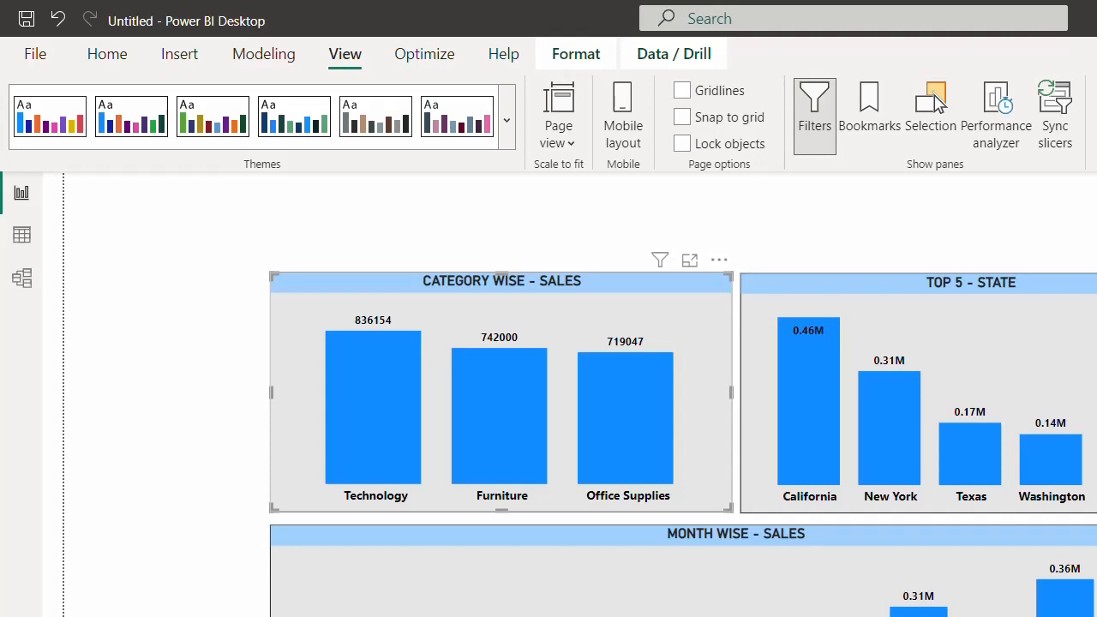
key(alt+Tab)
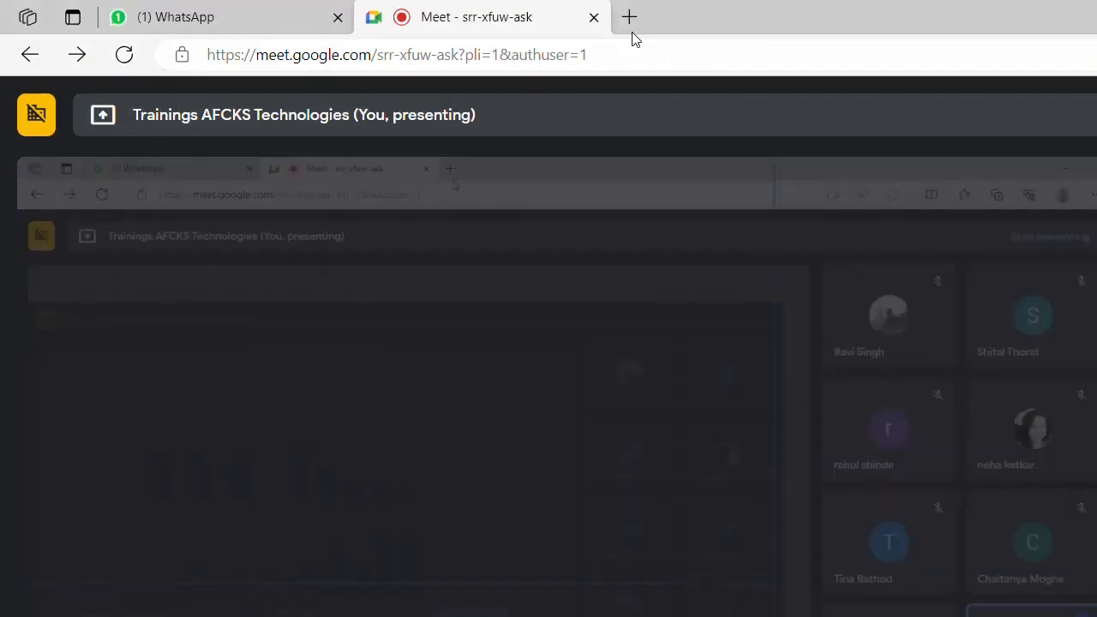
- Search 'blue color shades' in a new Edge tab and open the html-color.codes Blue Color Codes result
click(629, 18)
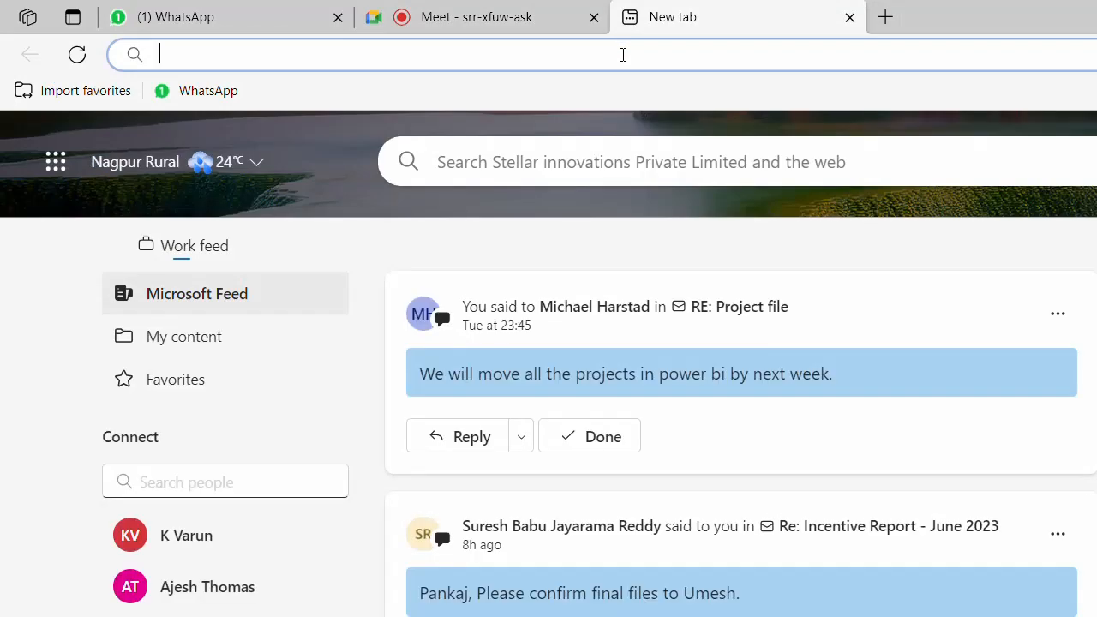
text(BLUE SHA)
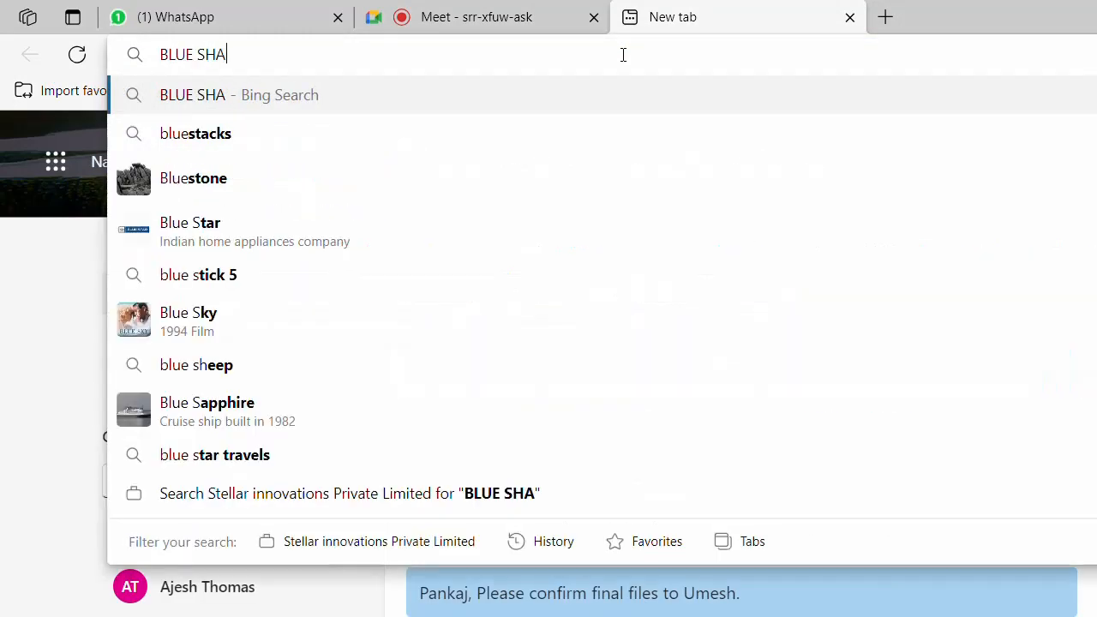
key(BackSpace)
key(BackSpace)
key(BackSpace)
text(COLOR SHADE)
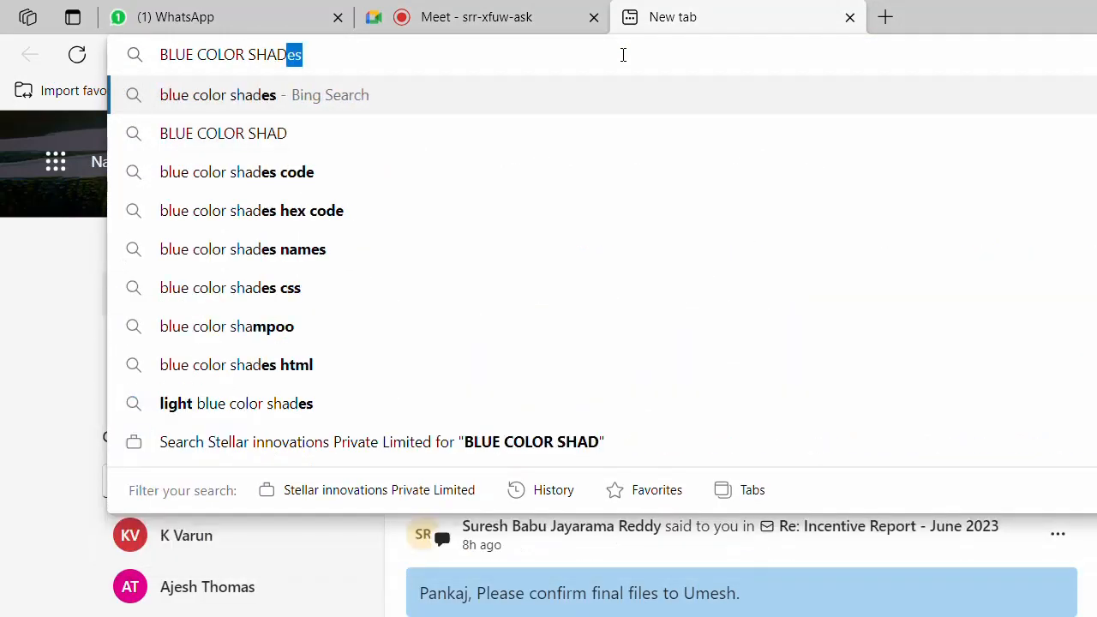
key(Return)
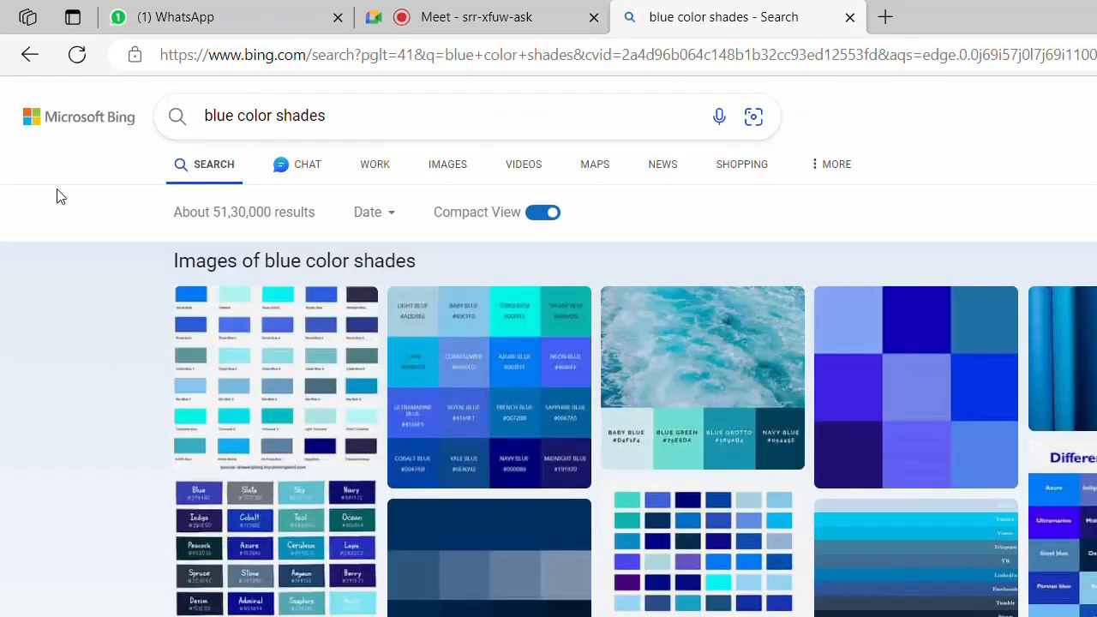
scroll(60, 197, down, 2)
scroll(57, 197, down, 7)
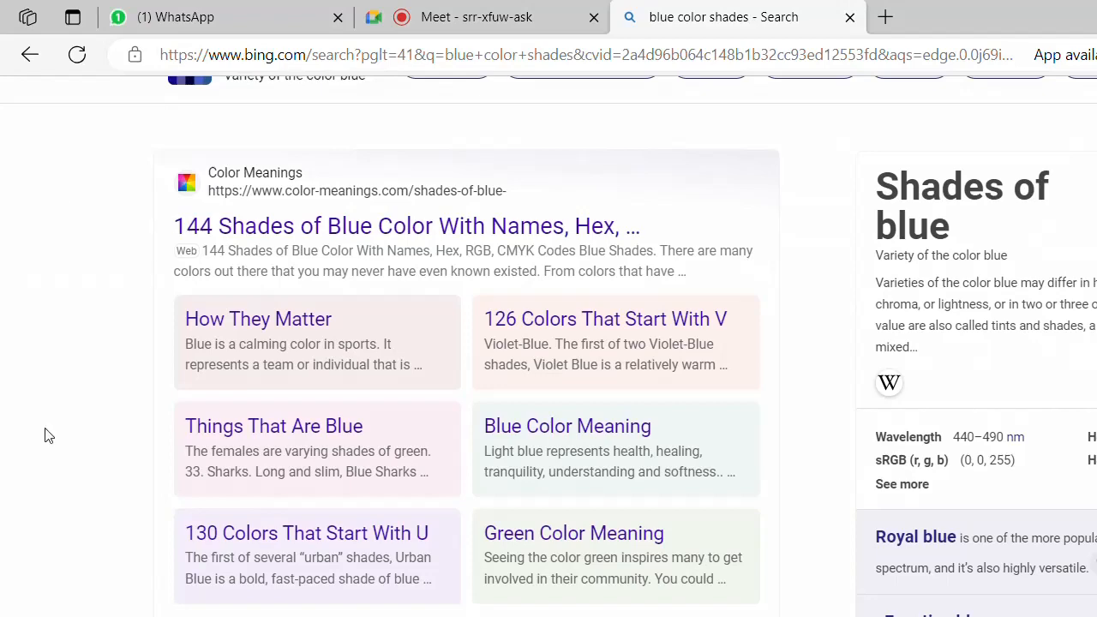
scroll(3, 507, down, 6)
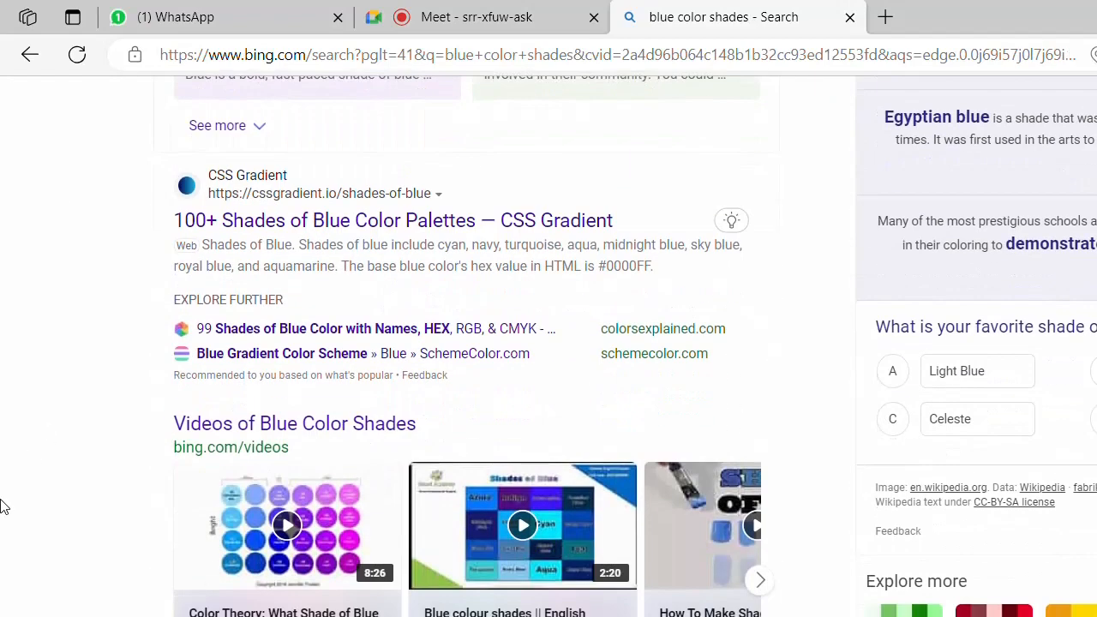
scroll(2, 506, down, 3)
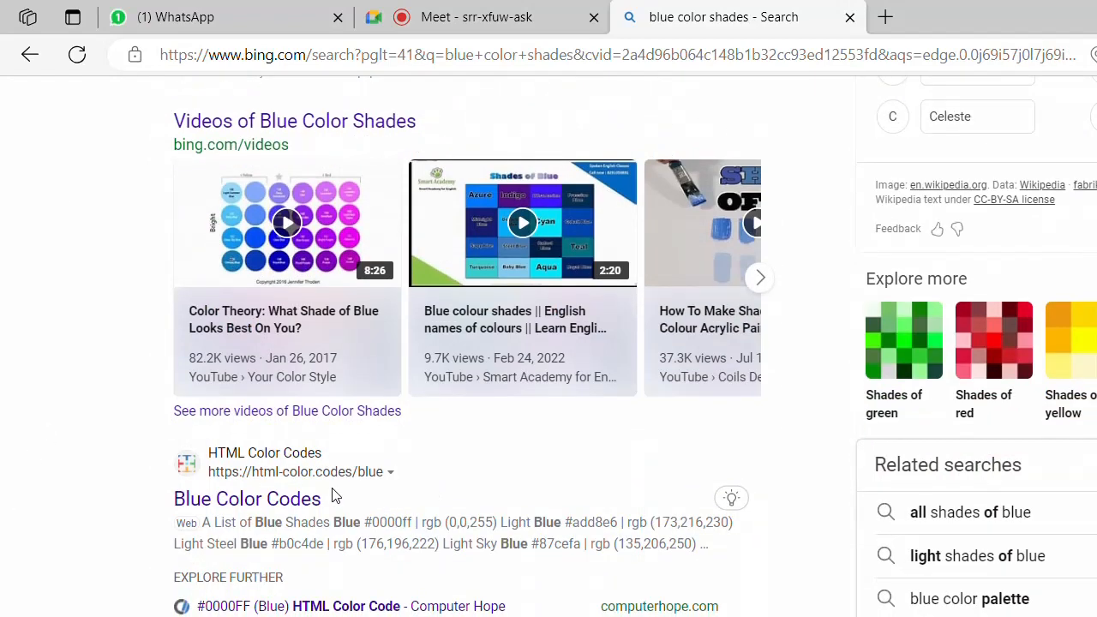
click(274, 502)
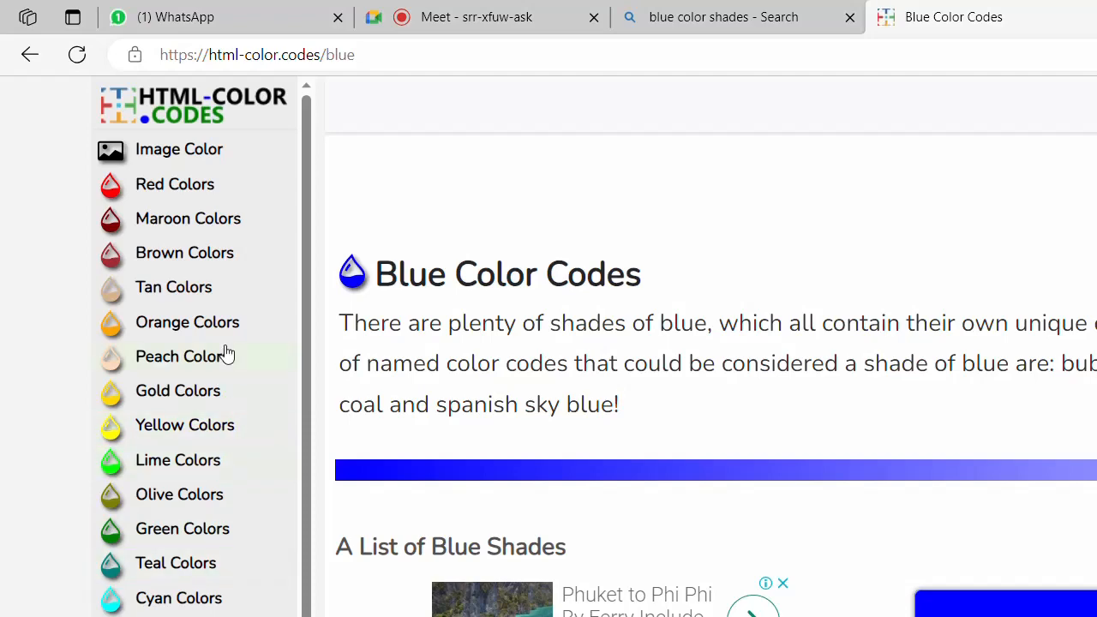
- Copy the Ruddy Brown hex code bb6528 from the Brown Color Codes page, then return to Power BI
click(211, 262)
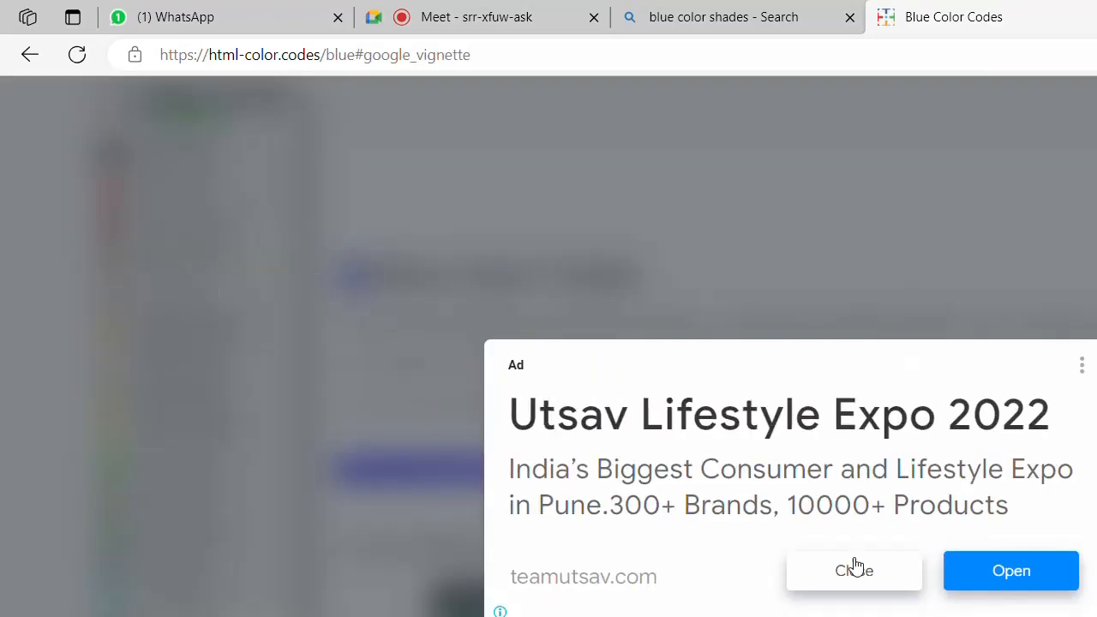
click(881, 580)
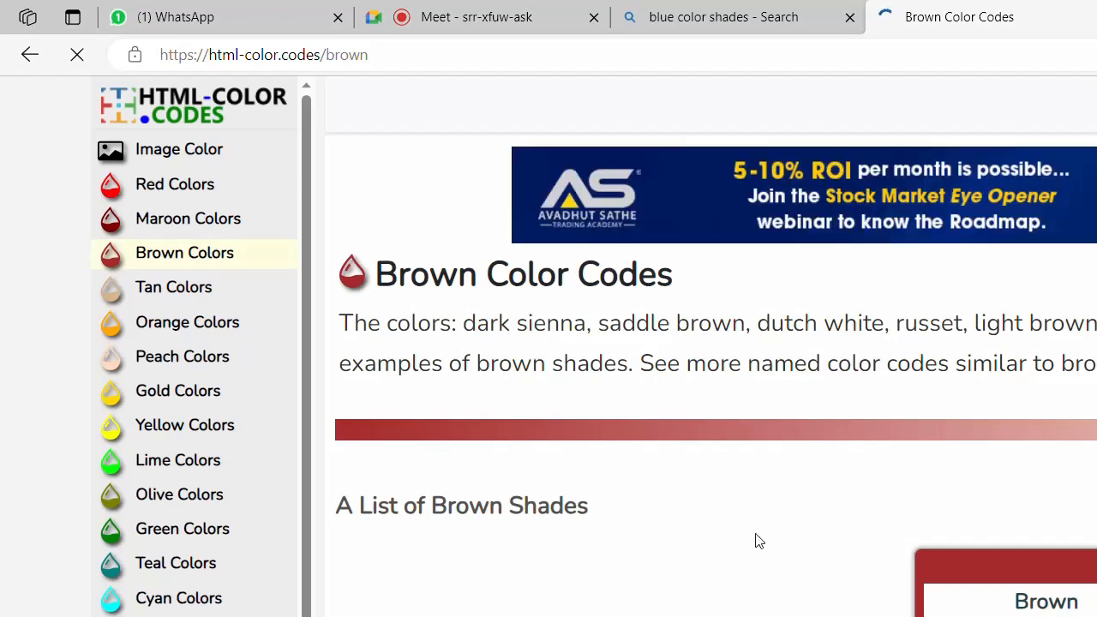
scroll(754, 536, down, 9)
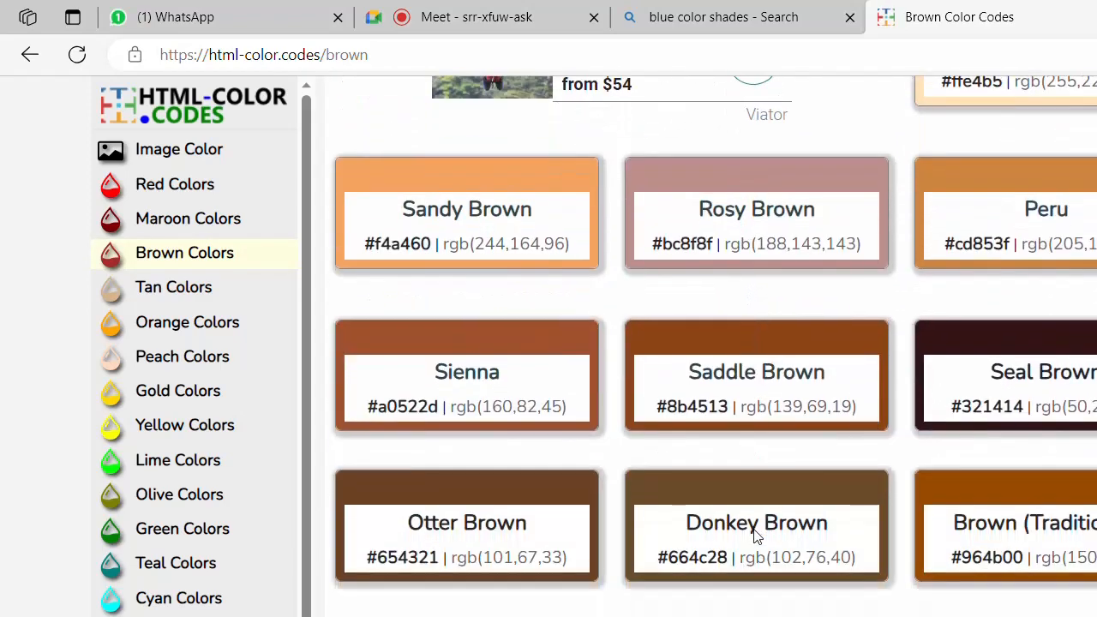
scroll(754, 532, down, 3)
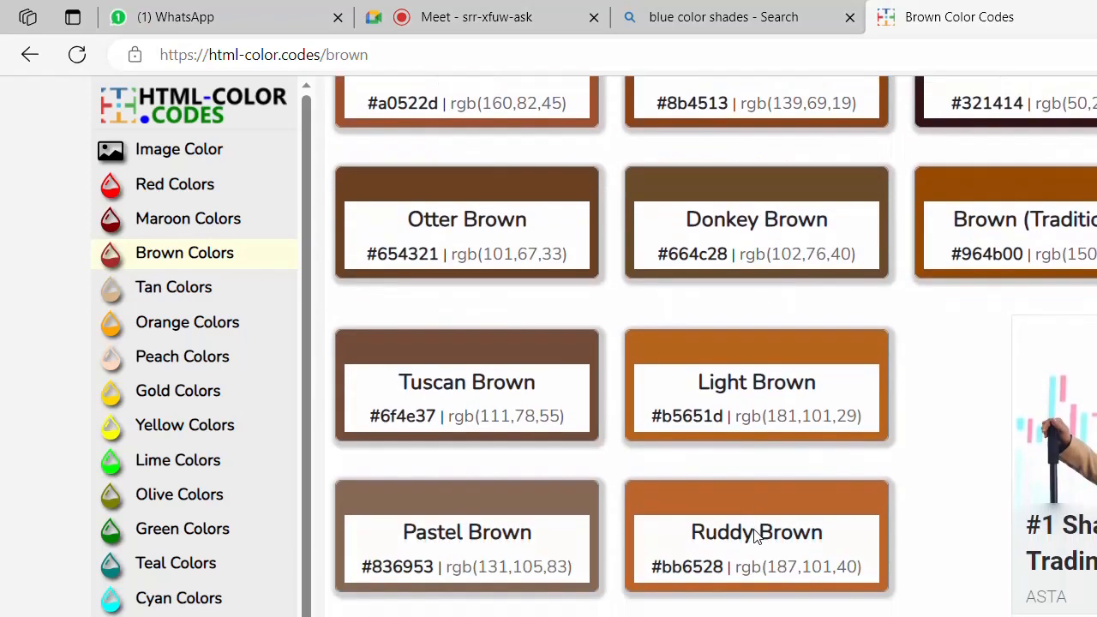
scroll(758, 531, down, 1)
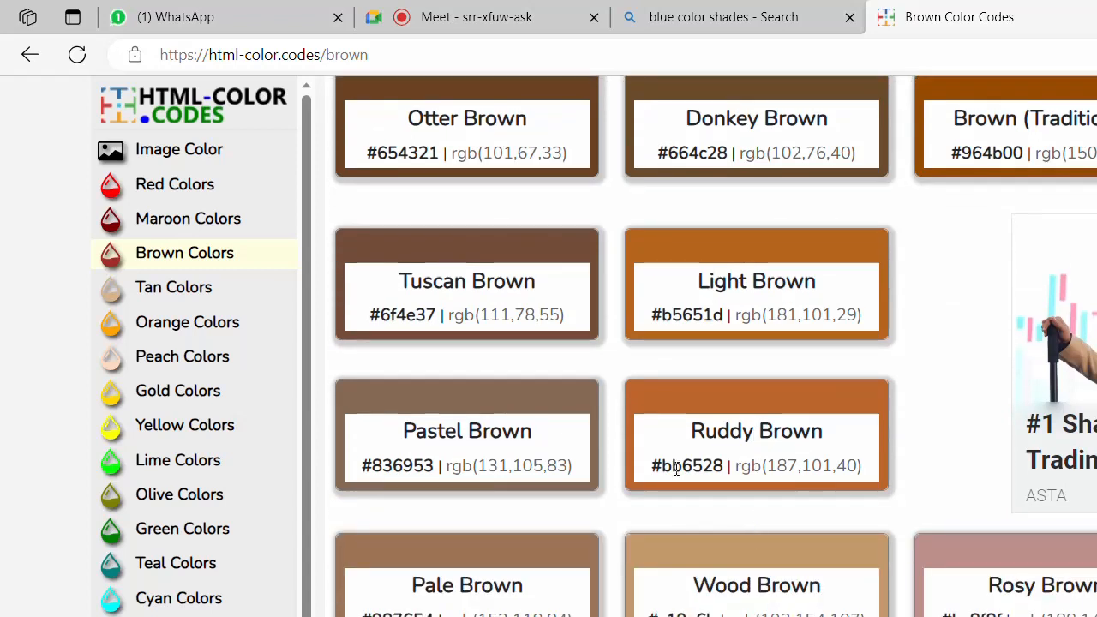
double_click(679, 470)
key(ctrl+c)
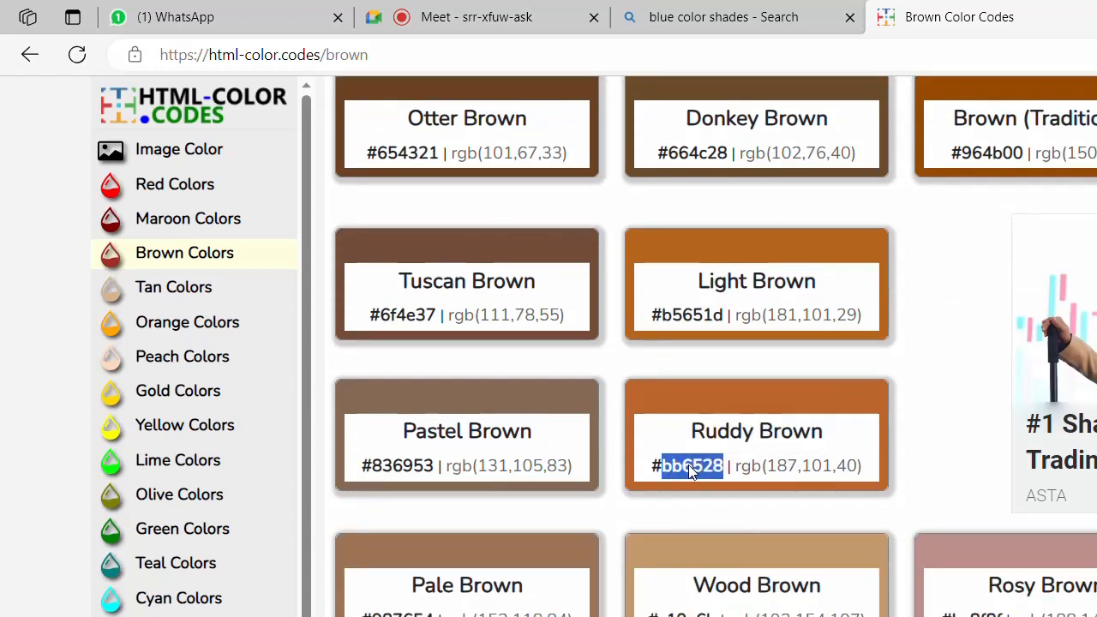
key(alt+Tab)
key(Tab)
key(Tab)
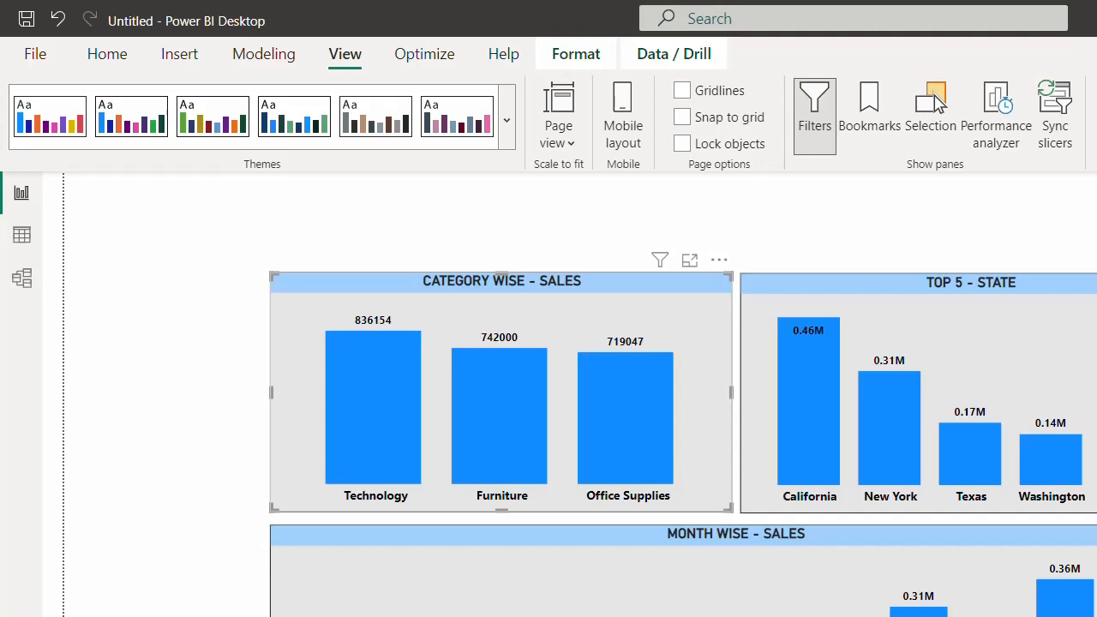
- Color the CATEGORY WISE - SALES and TOP 5 - STATE bars Ruddy Brown (bb6528)
key(ctrl+v)
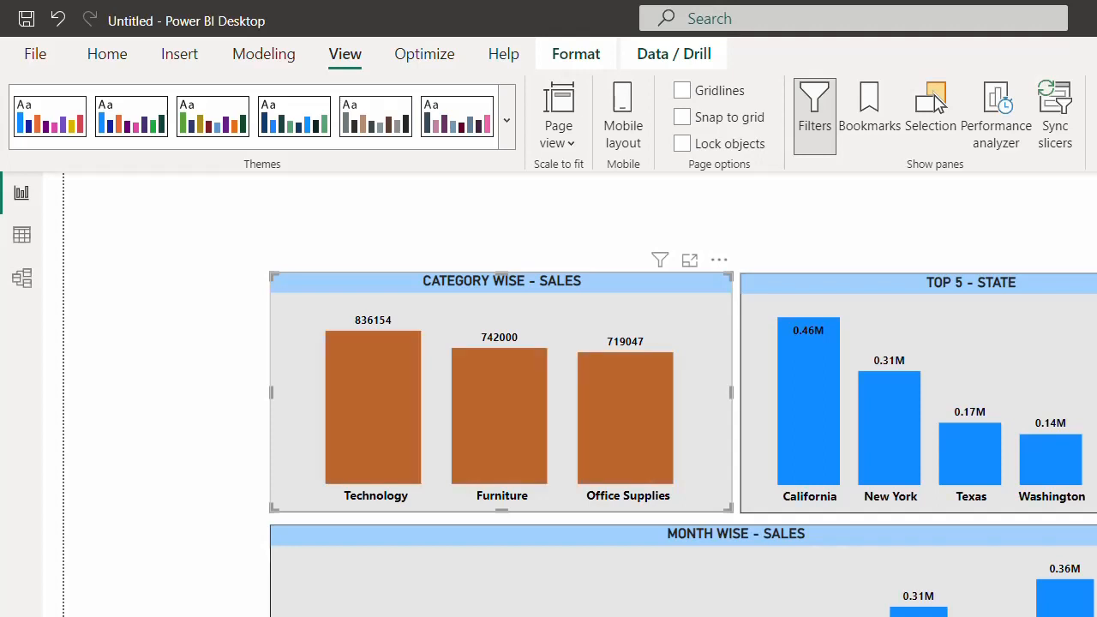
click(835, 296)
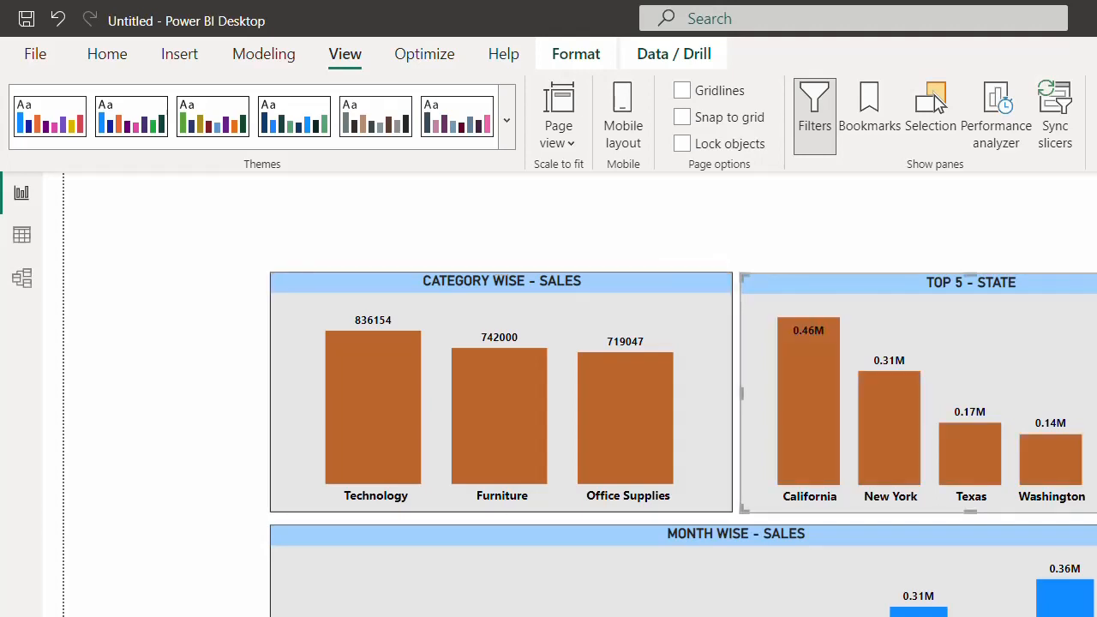
click(816, 546)
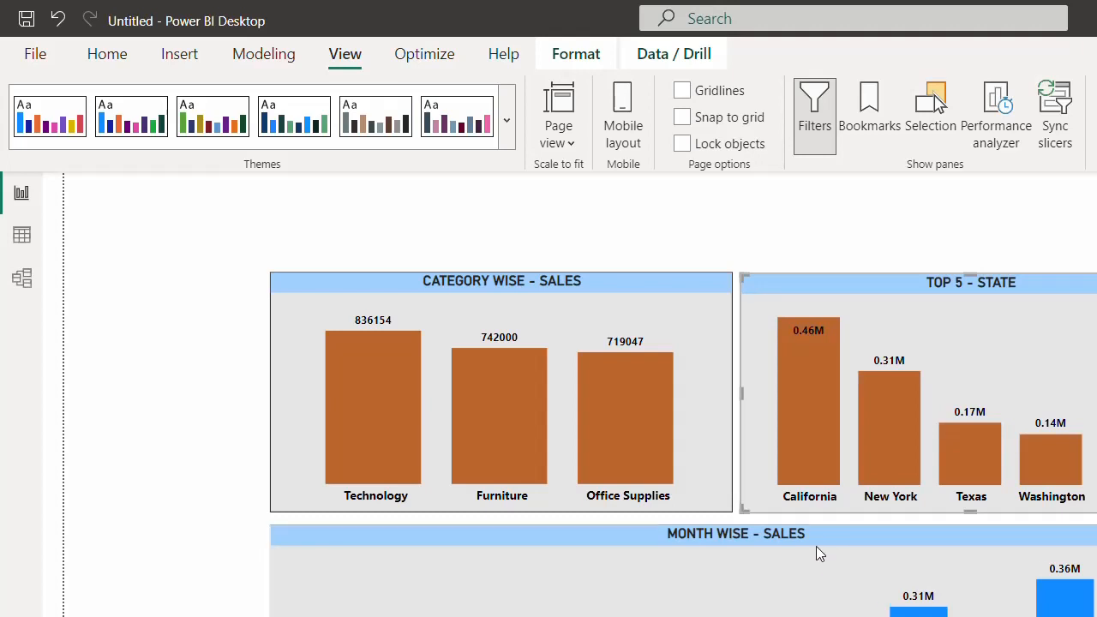
click(937, 546)
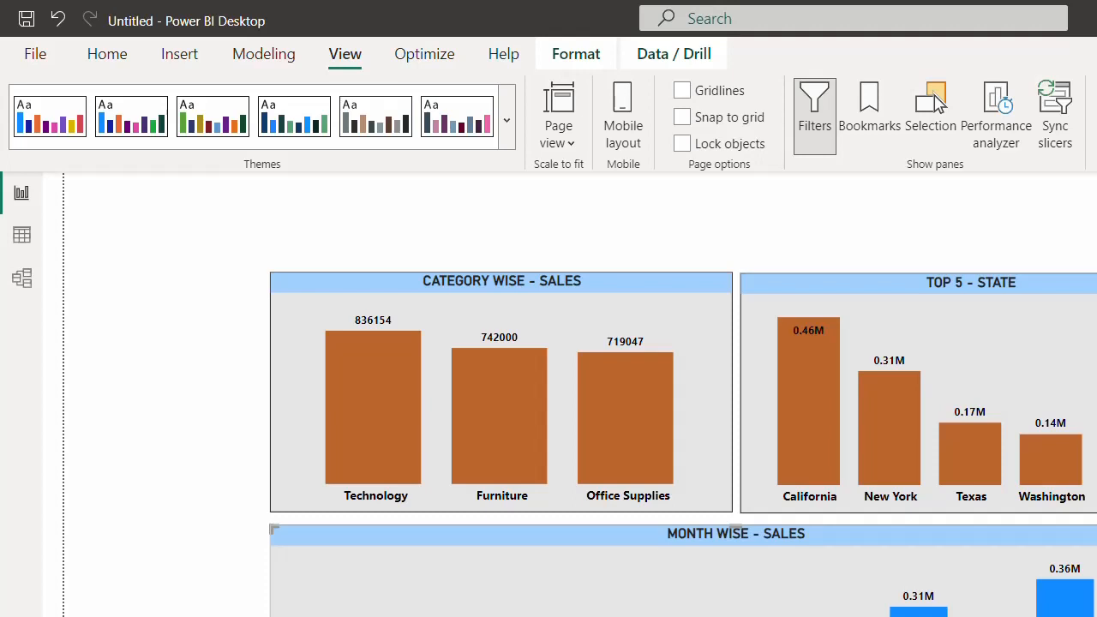
click(923, 238)
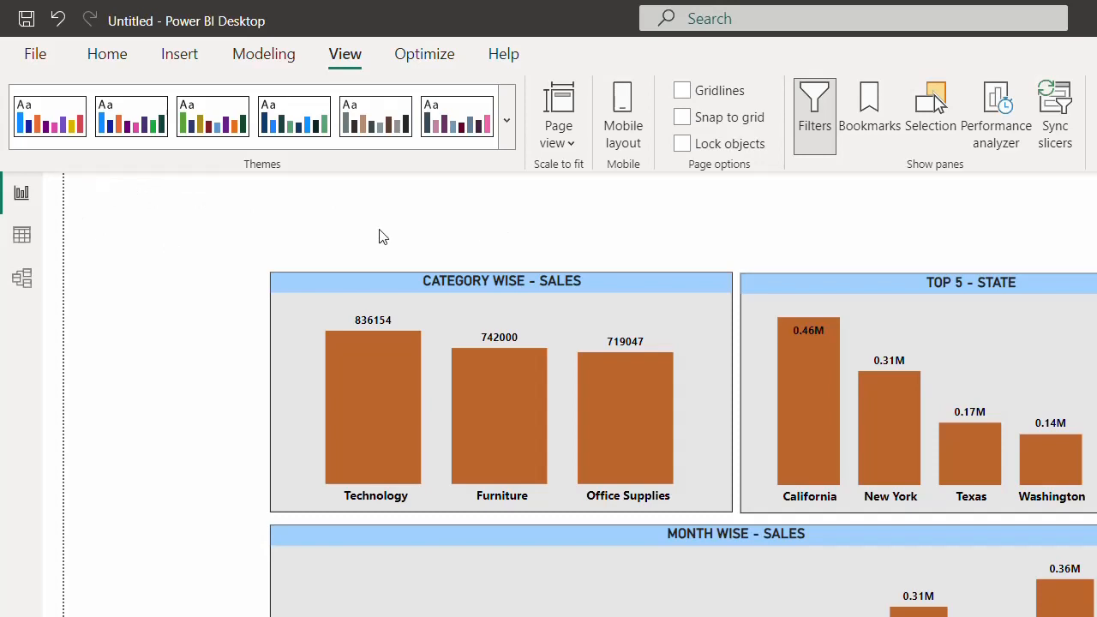
click(180, 53)
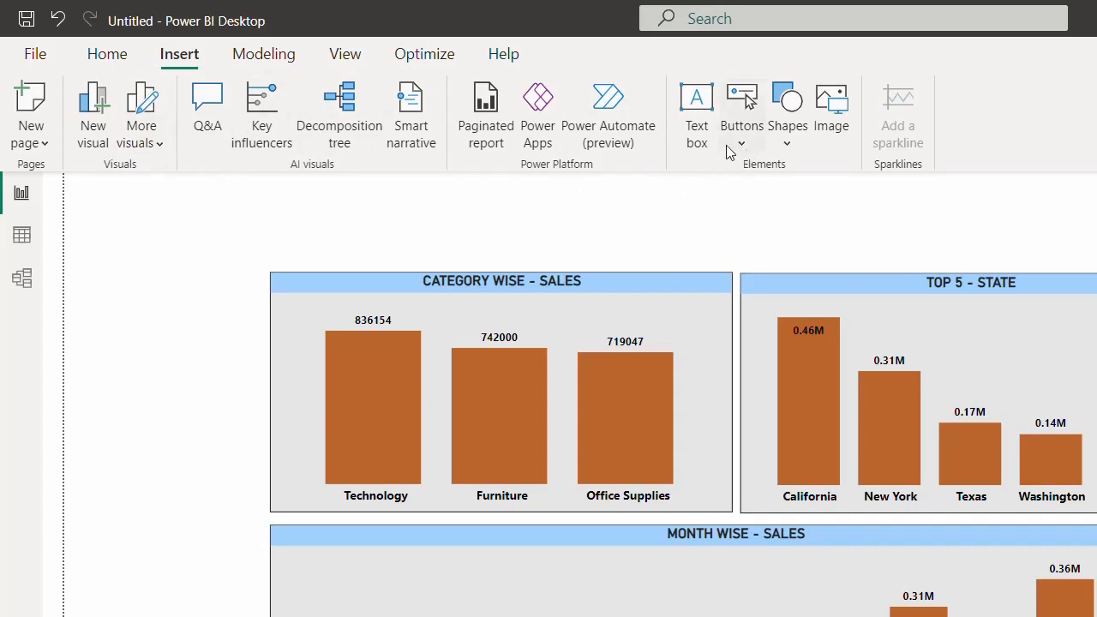
- Insert a rectangle shape and stretch it across the top of the report page
click(786, 148)
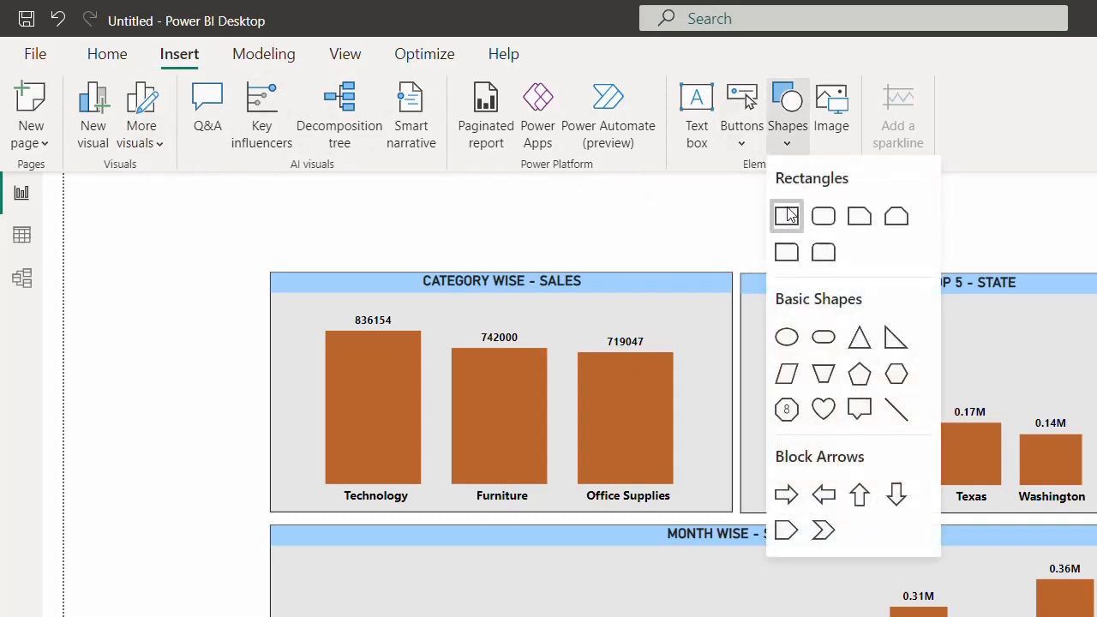
click(786, 214)
drag(318, 286, 303, 203)
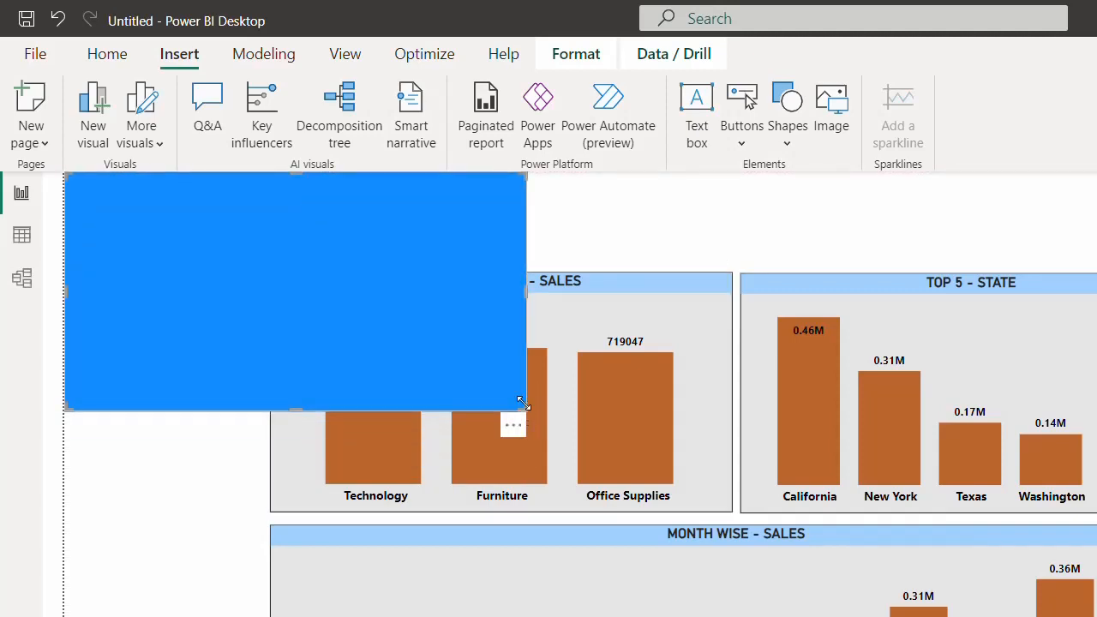
drag(525, 410, 1096, 245)
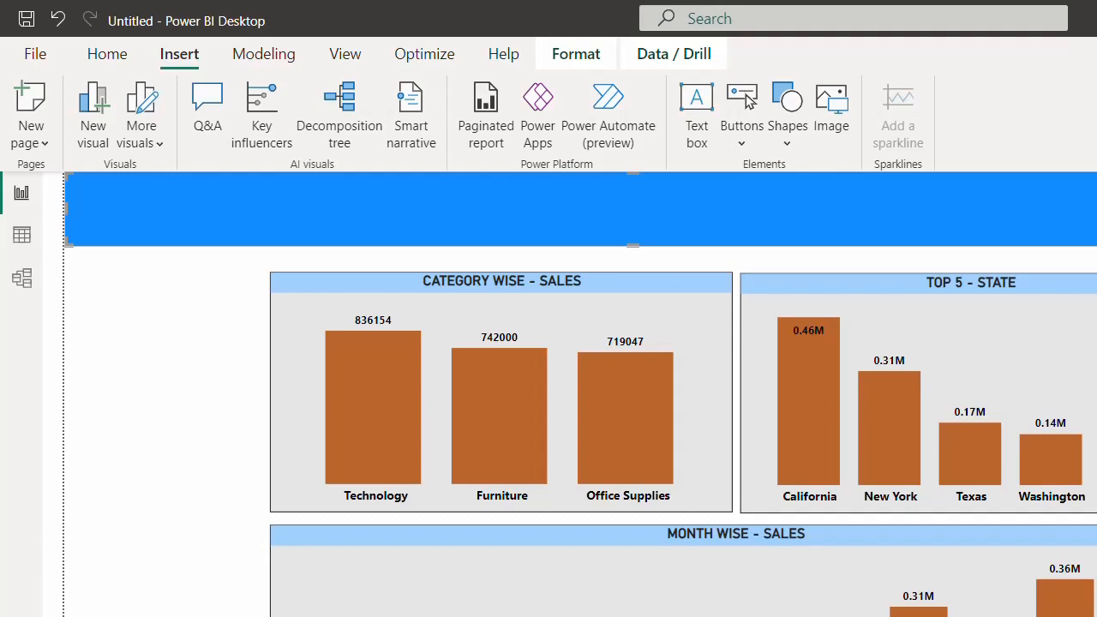
- Add 'ABC COMPANY - DASHBOARD' to the banner in bold, enlarging the font two steps
text(ABC COMPANY - DASHBOARD)
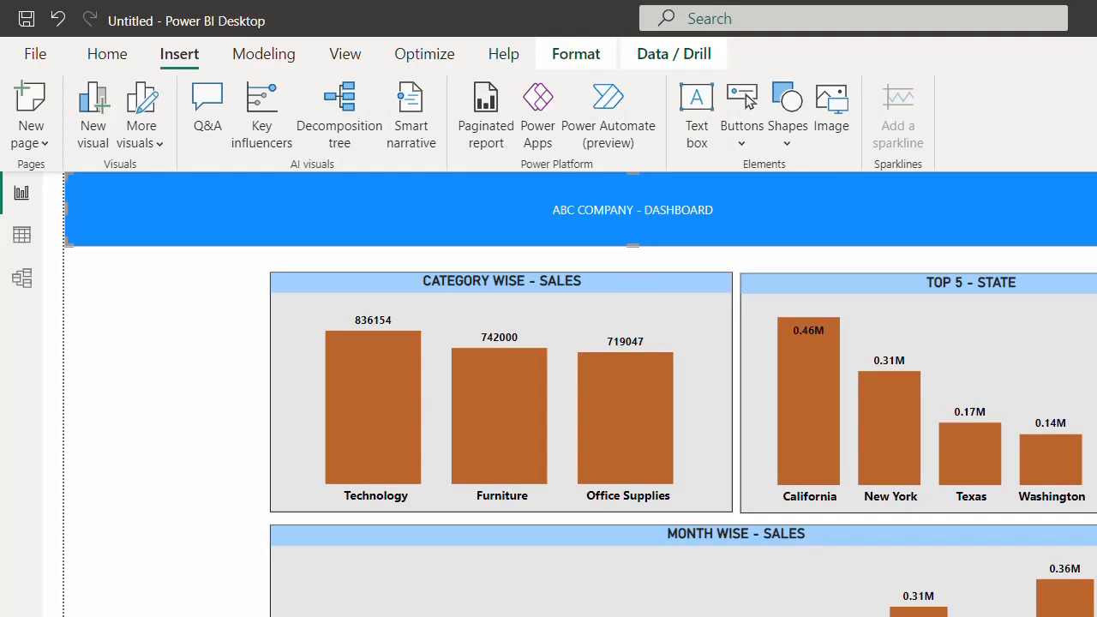
key(ctrl+b)
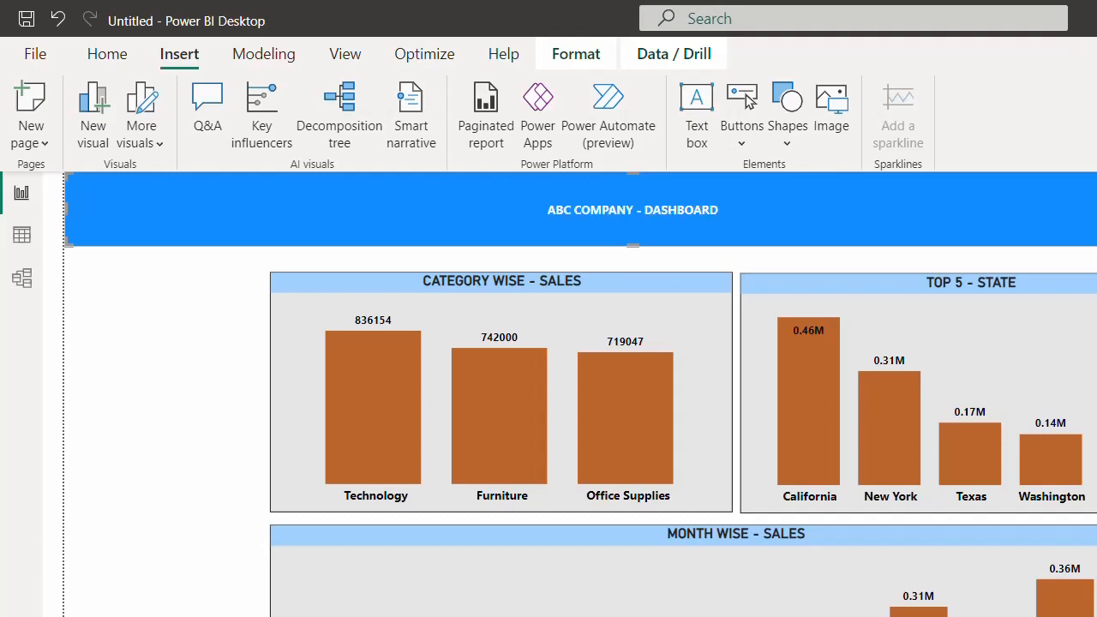
key(ctrl+shift+greater)
key(ctrl+shift+greater)
key(ctrl+shift+greater)
key(ctrl+shift+greater)
key(ctrl+shift+greater)
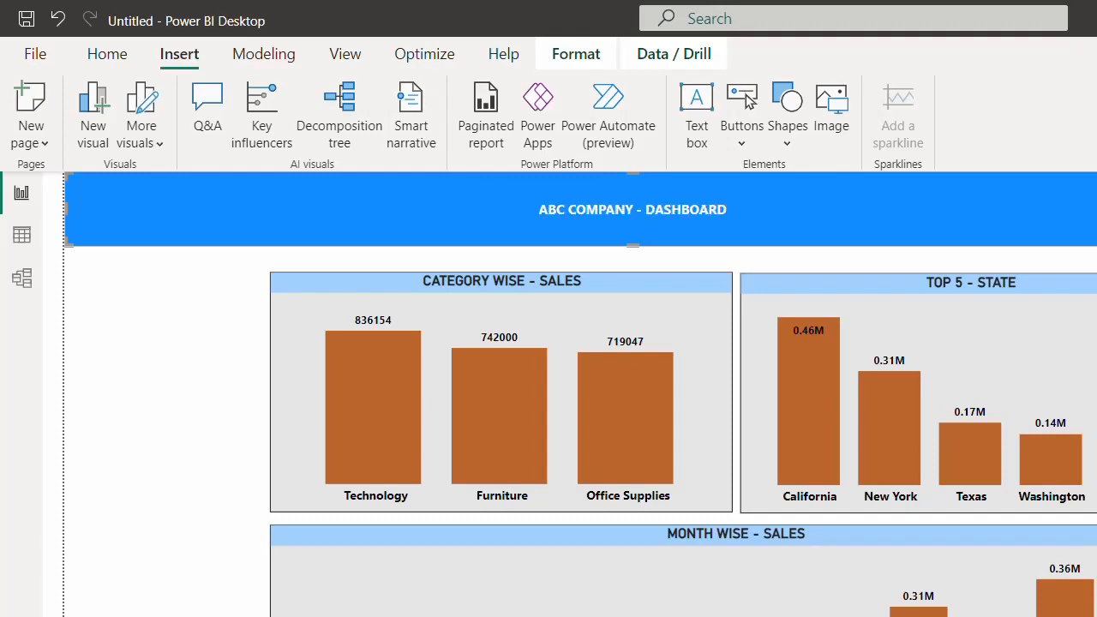
key(ctrl+shift+greater)
key(ctrl+shift+greater)
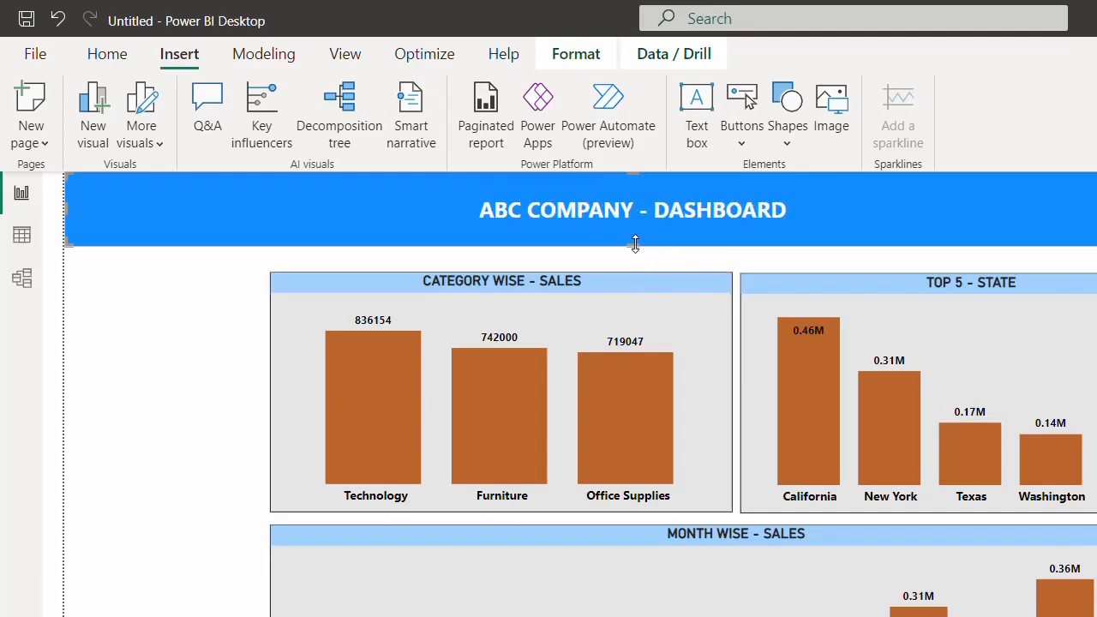
- Shorten the banner and move the Category Wise and Top 5 - State charts up beneath it
drag(634, 246, 637, 224)
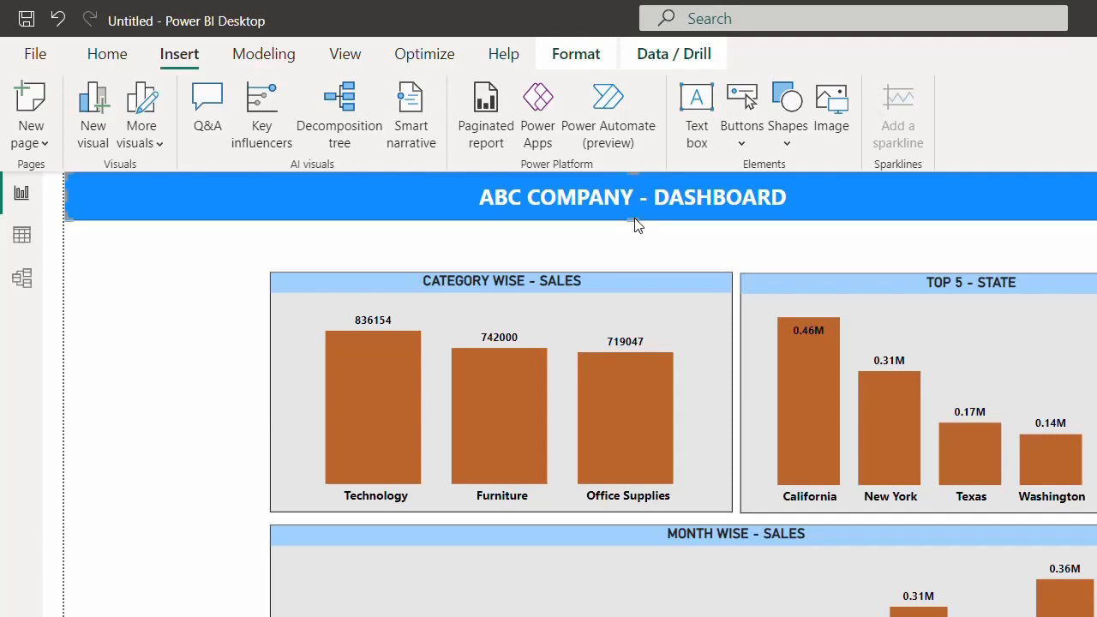
drag(620, 276, 624, 238)
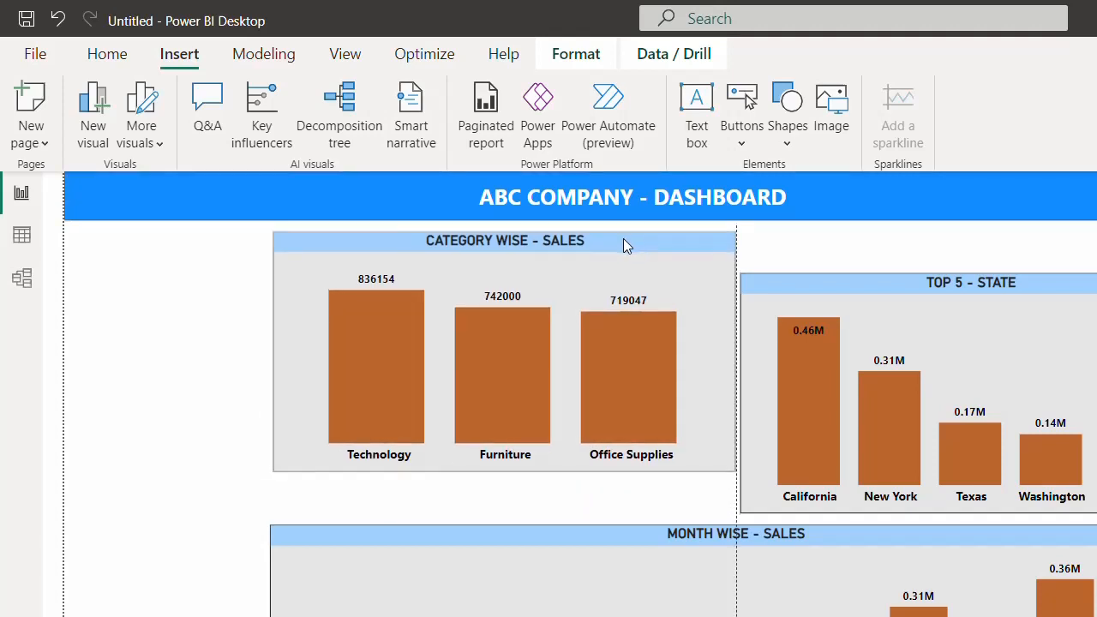
drag(900, 288, 903, 245)
right_click(904, 245)
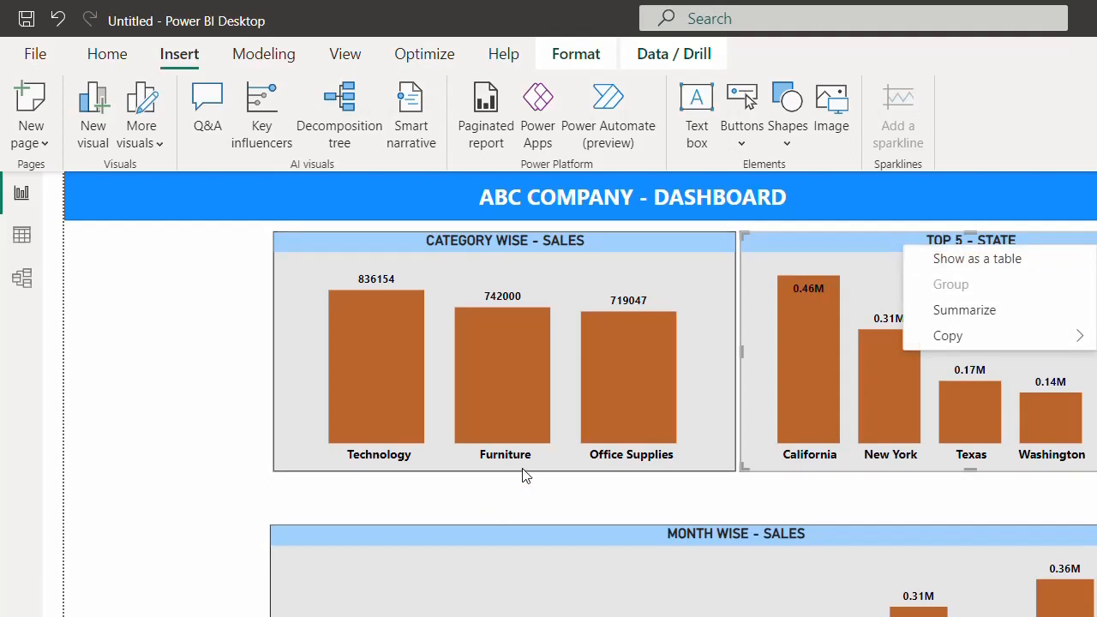
click(522, 474)
- Make the Category Wise and Top 5 - State charts taller, and move the Month Wise chart up
drag(508, 472, 509, 490)
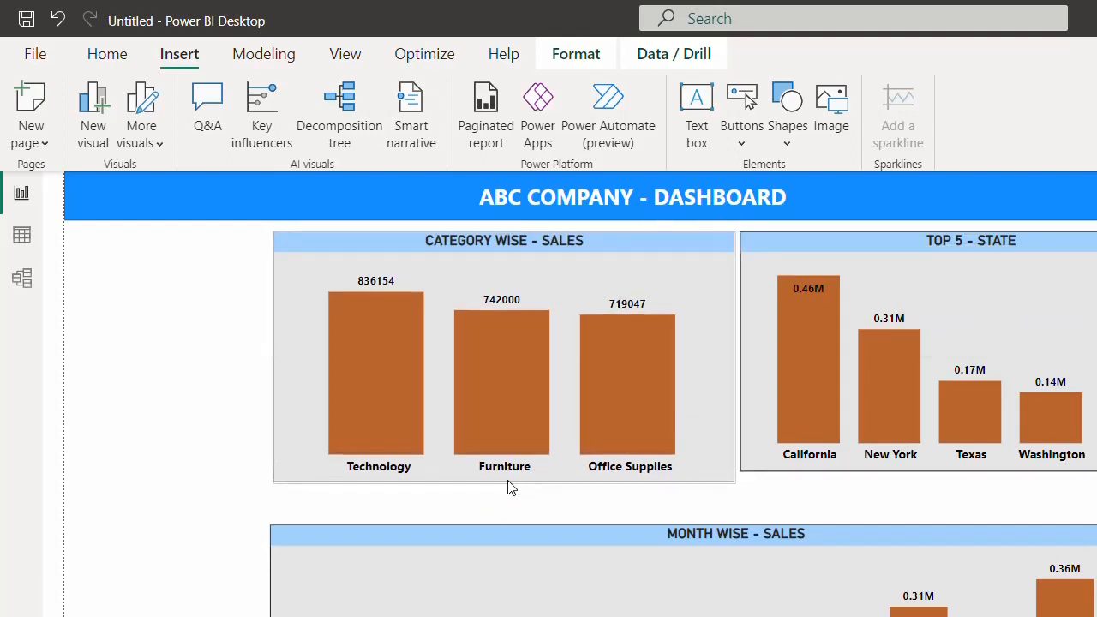
click(797, 434)
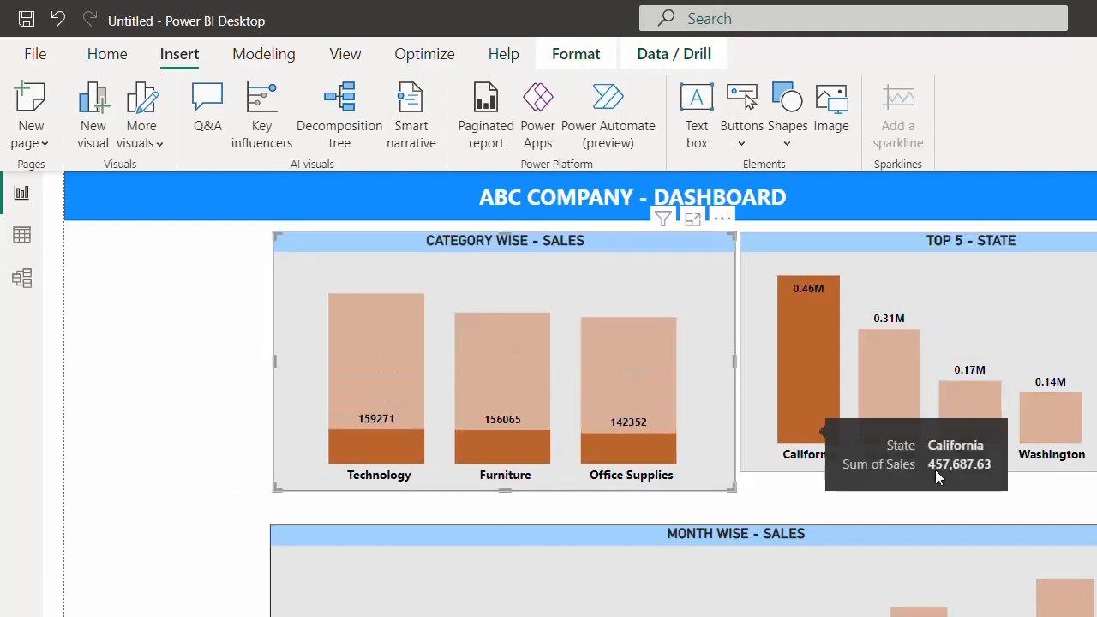
click(806, 417)
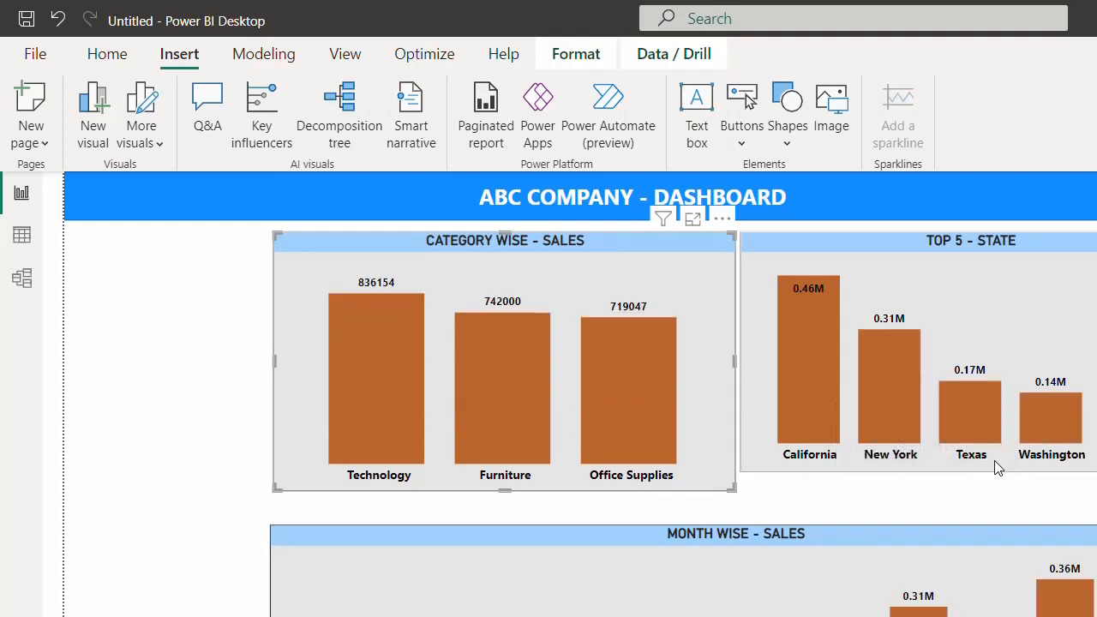
click(977, 468)
drag(967, 469, 971, 492)
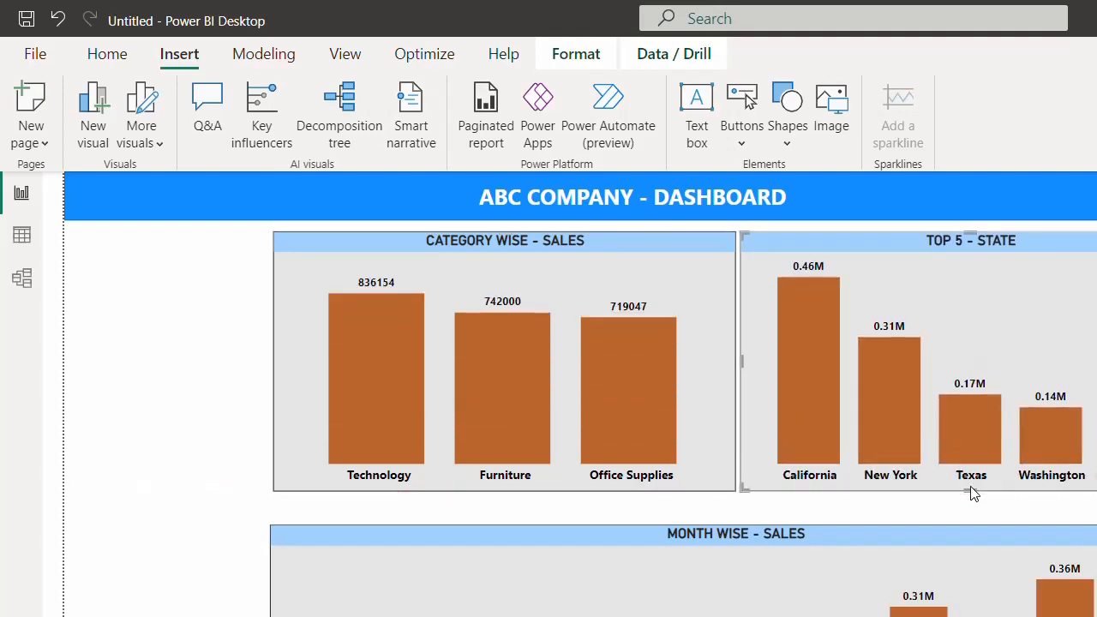
click(916, 537)
drag(734, 532, 734, 506)
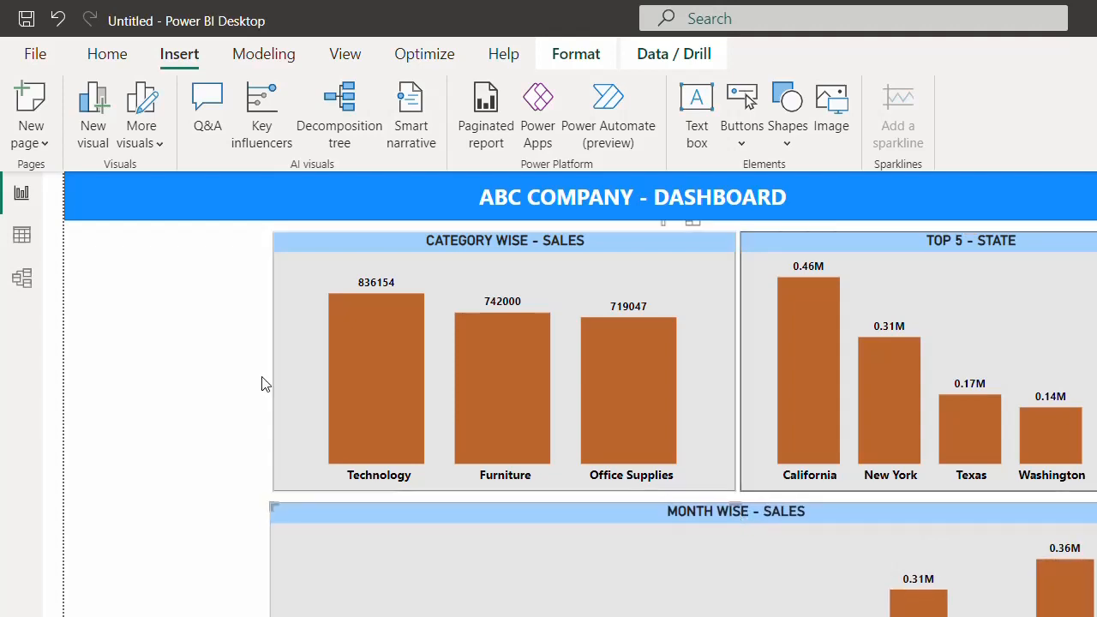
- Resize the Month slicer to fill the left side of the page
click(140, 352)
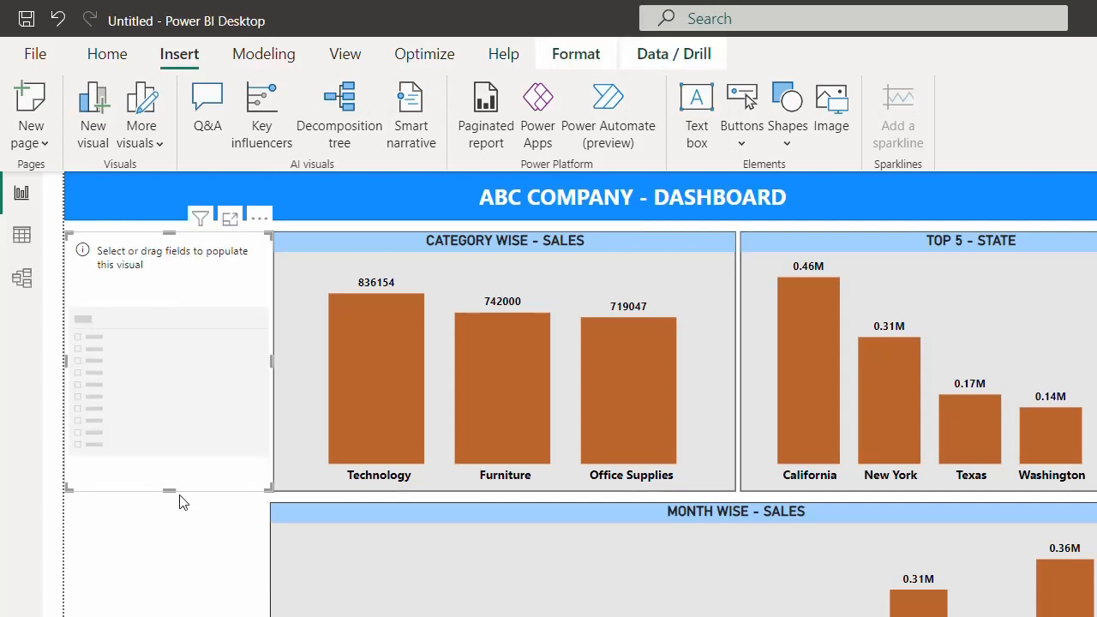
drag(269, 488, 258, 616)
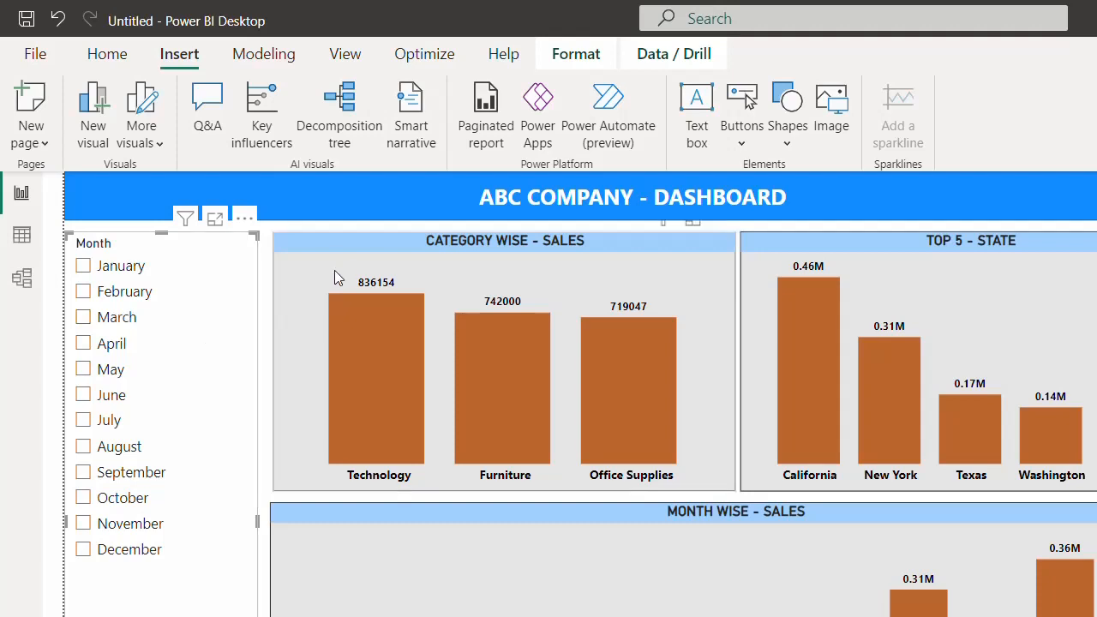
- Copy the Category Wise chart's formatting onto the Month slicer with Format painter
click(329, 248)
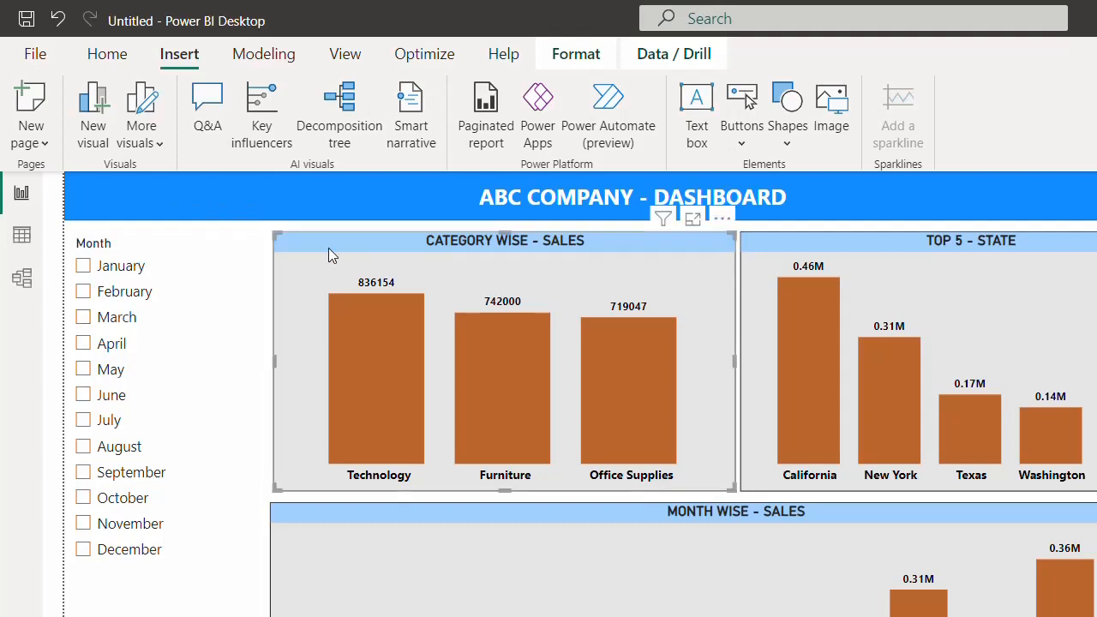
click(123, 68)
click(95, 142)
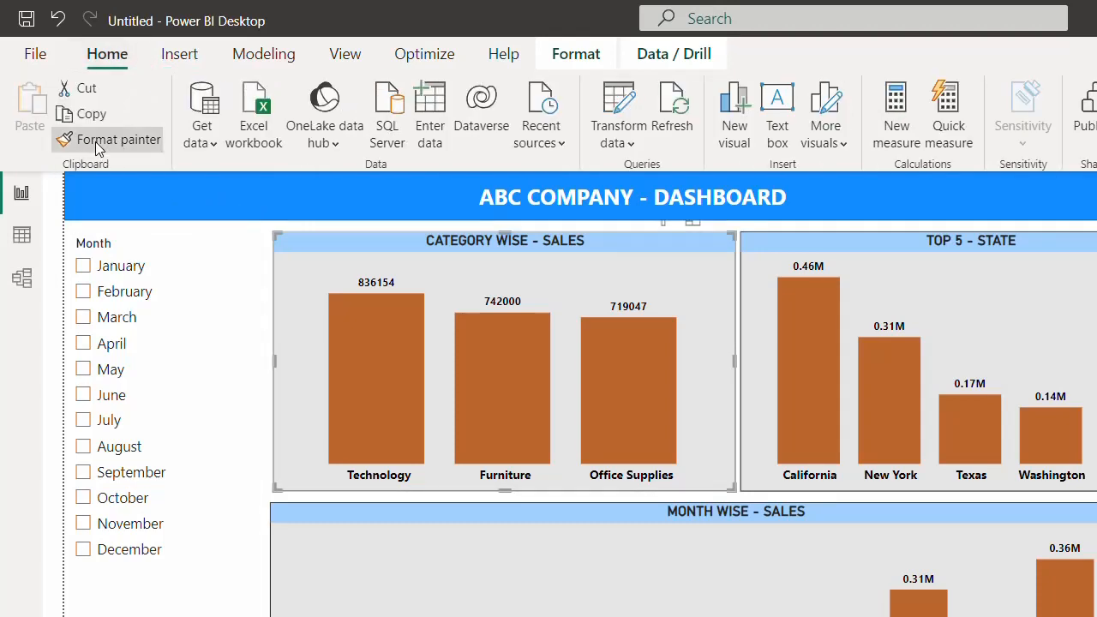
click(355, 242)
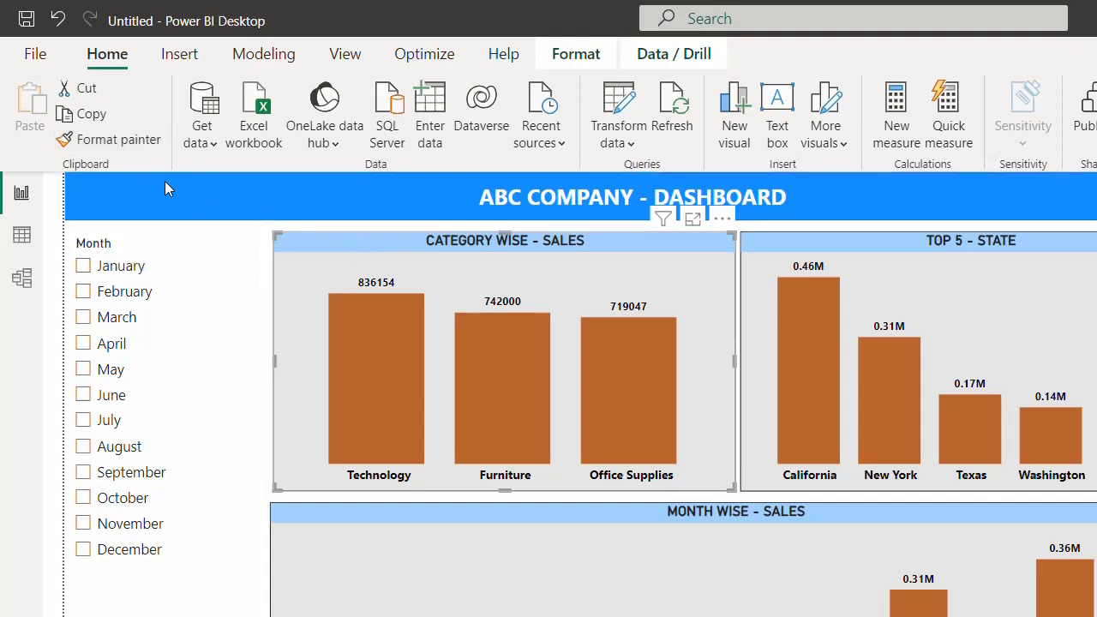
click(135, 147)
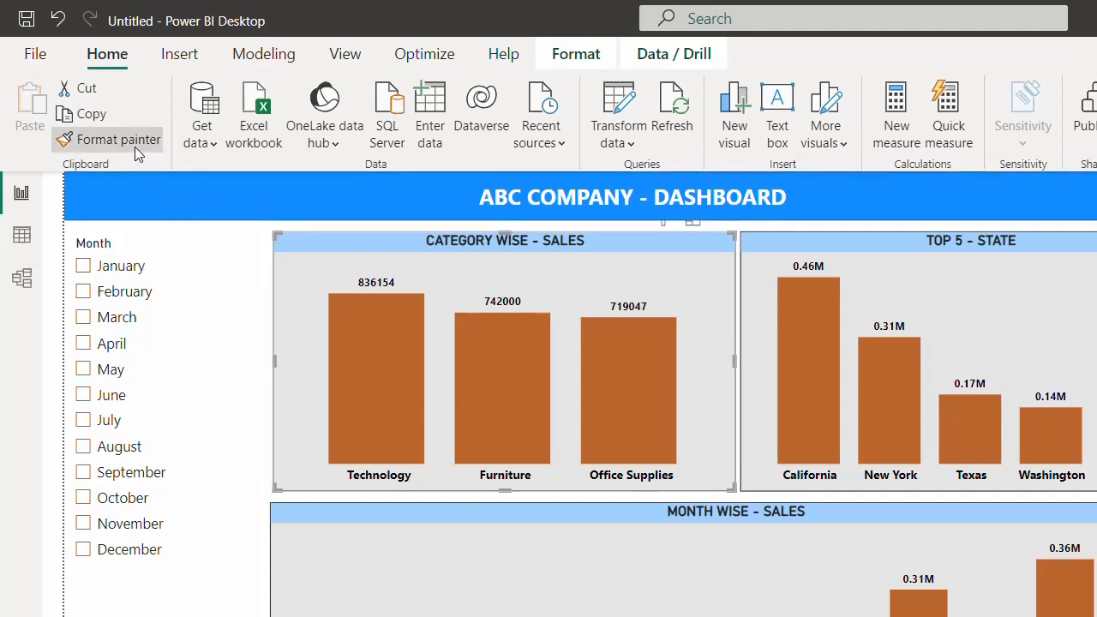
click(190, 294)
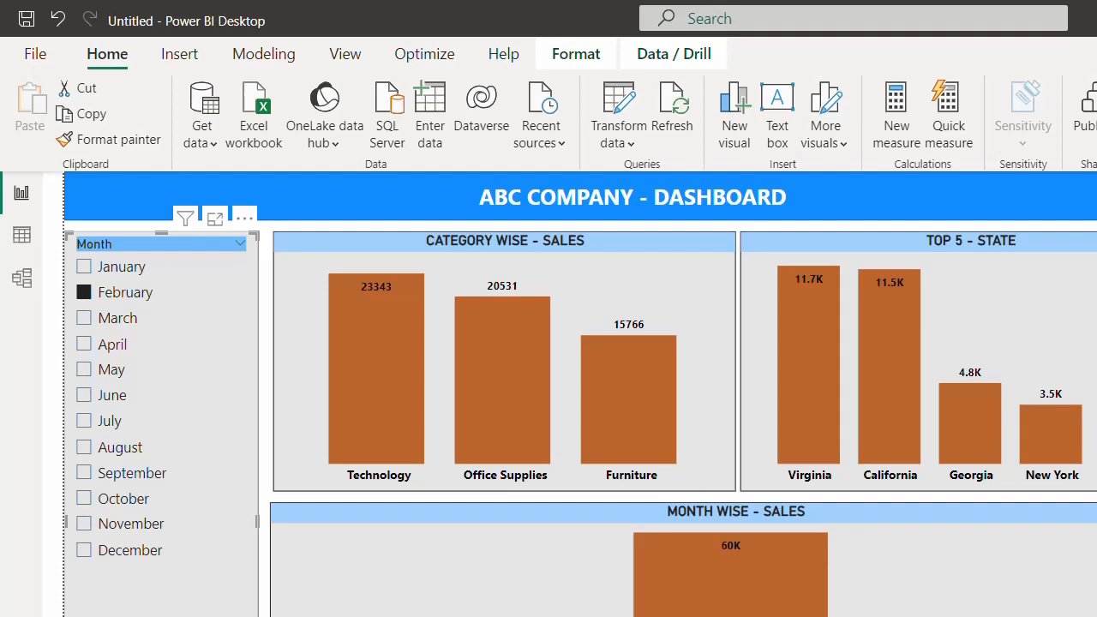
- Confirm the MONTH slicer header, try March, April and June, then clear the June filter
key(Return)
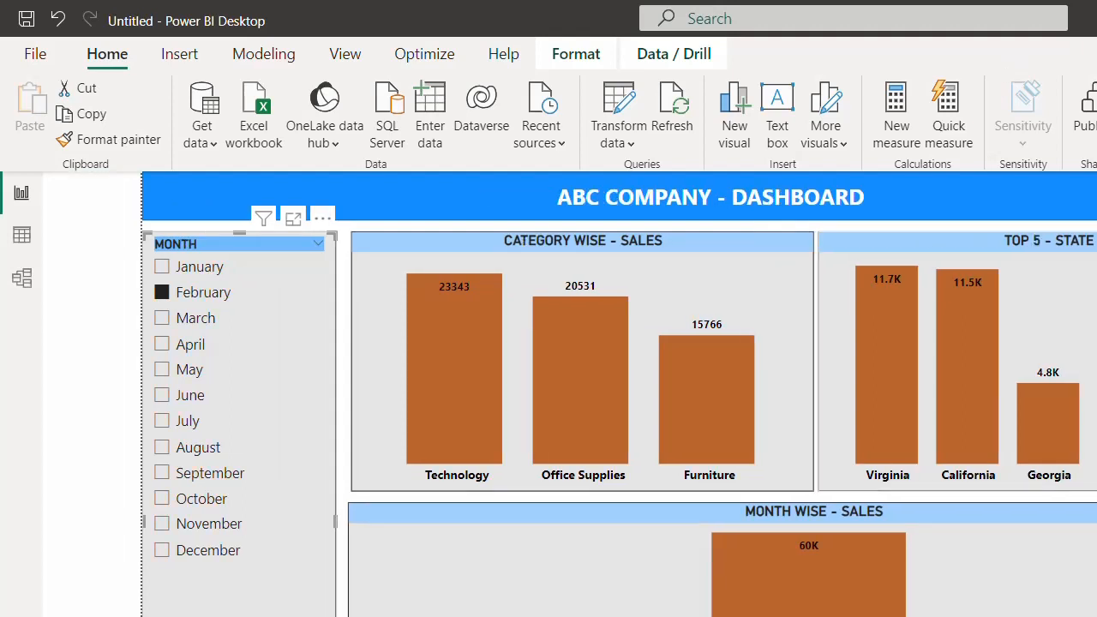
key(Escape)
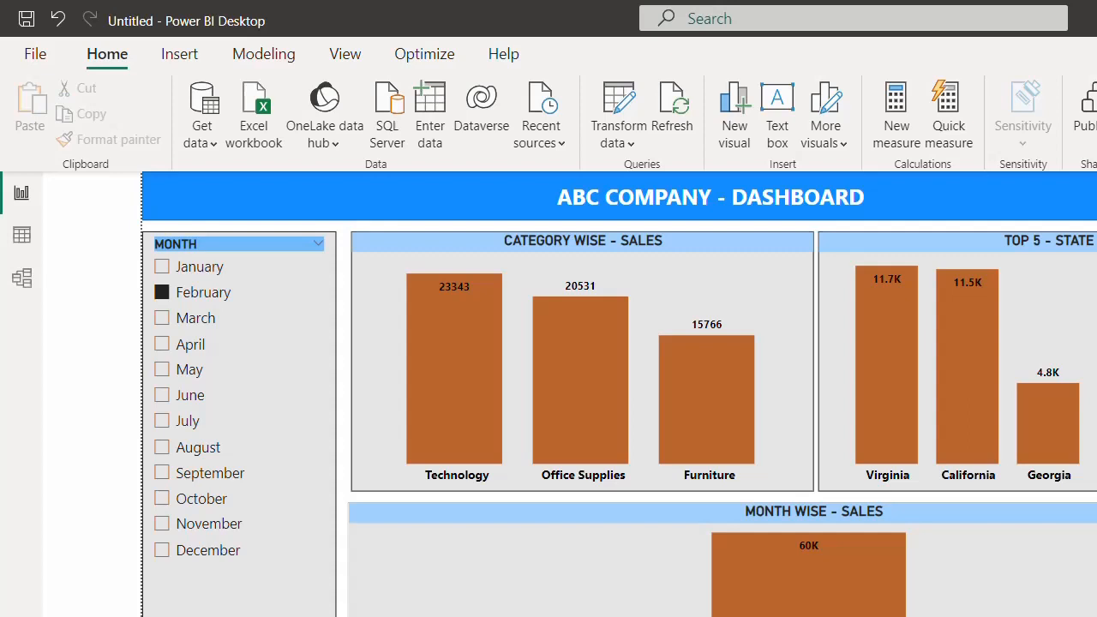
click(163, 319)
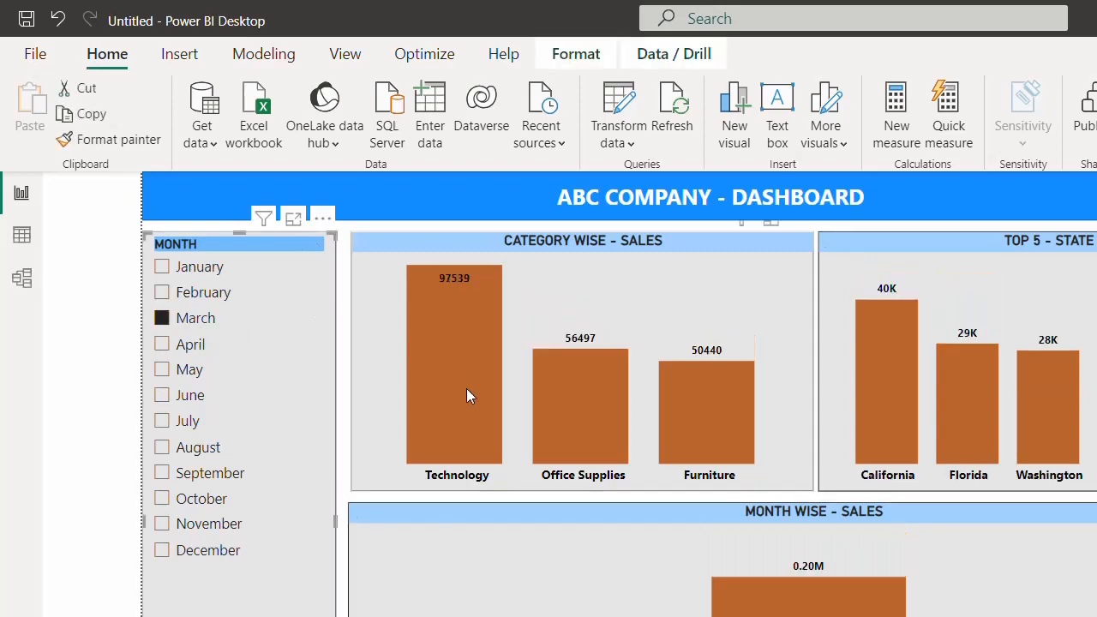
click(186, 352)
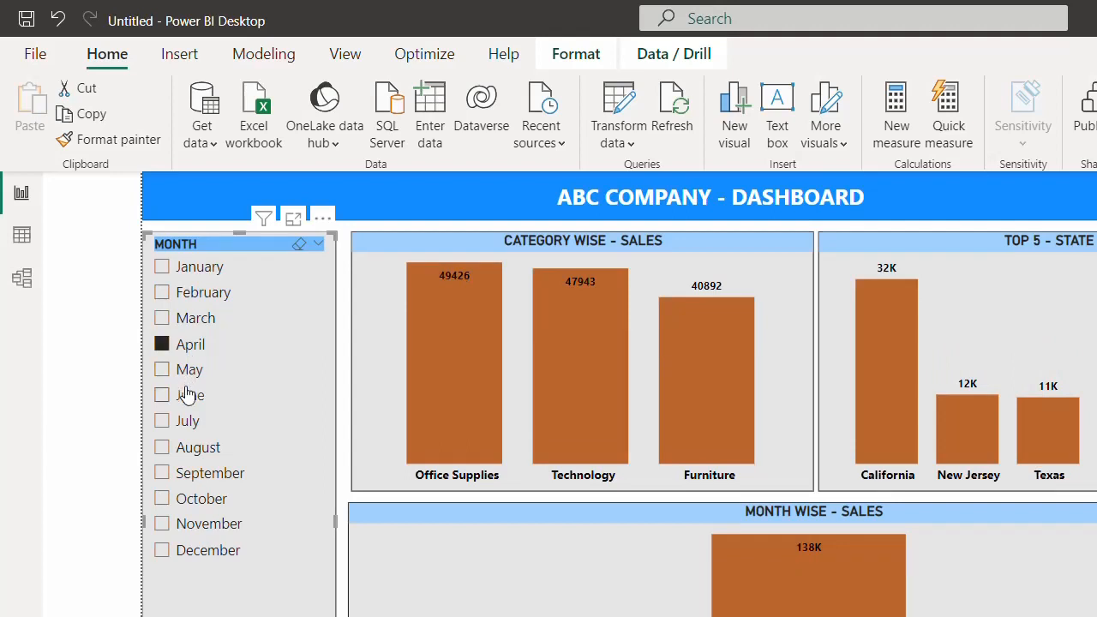
click(187, 395)
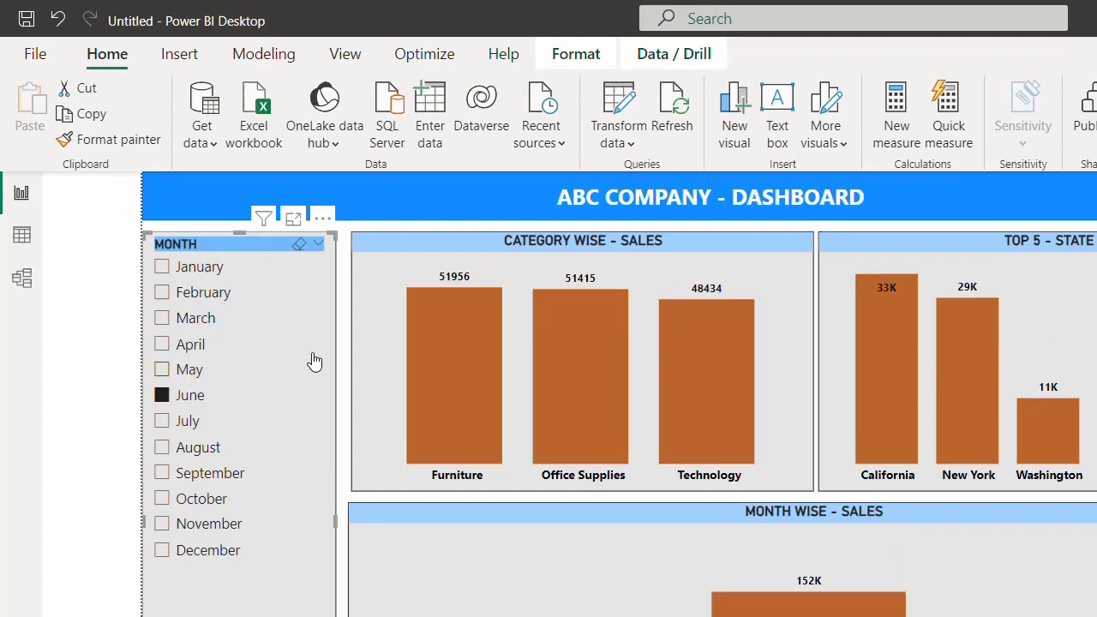
click(196, 401)
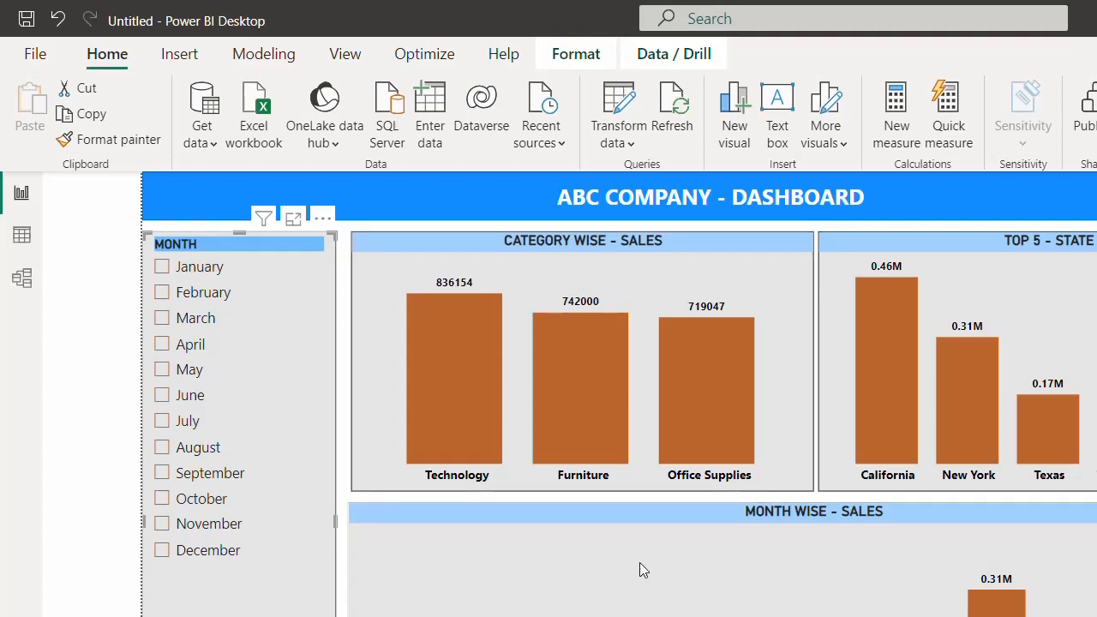
click(456, 392)
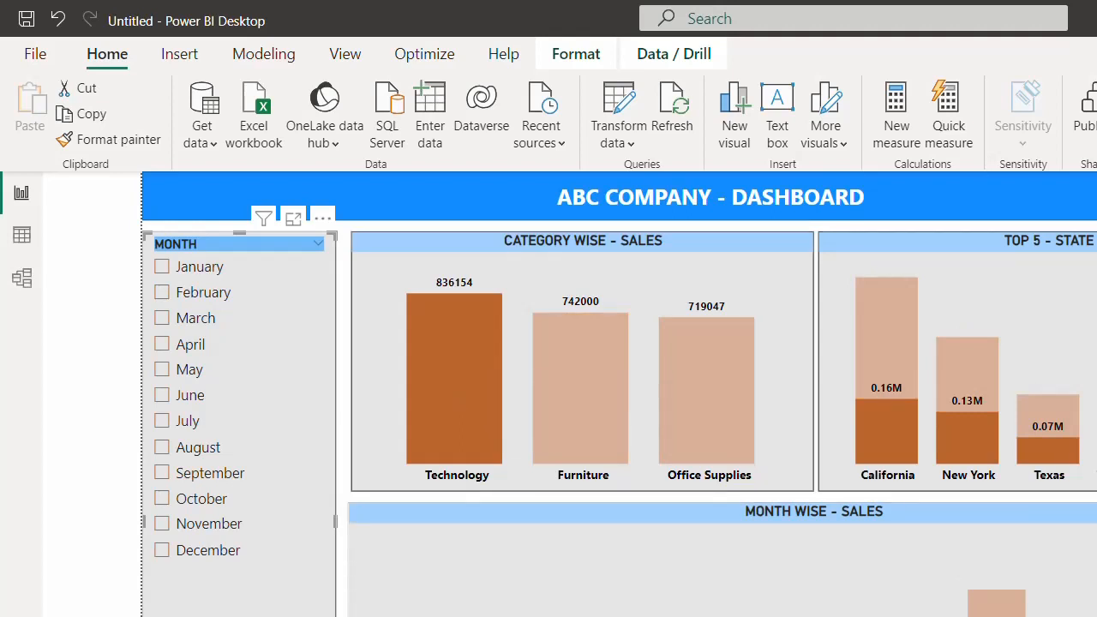
click(589, 439)
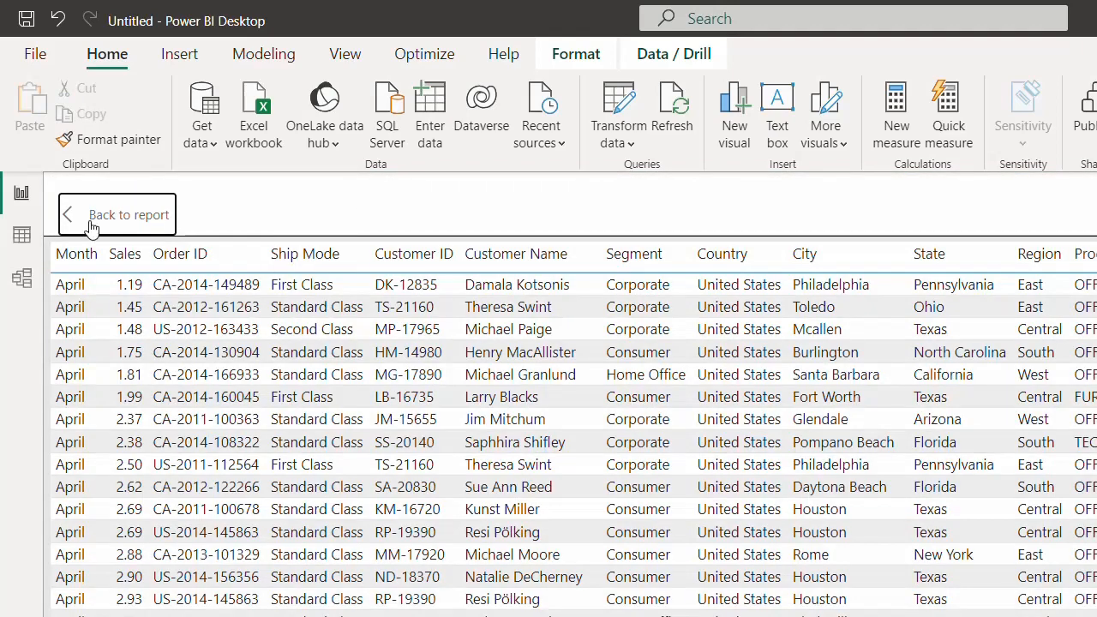
click(72, 215)
click(71, 215)
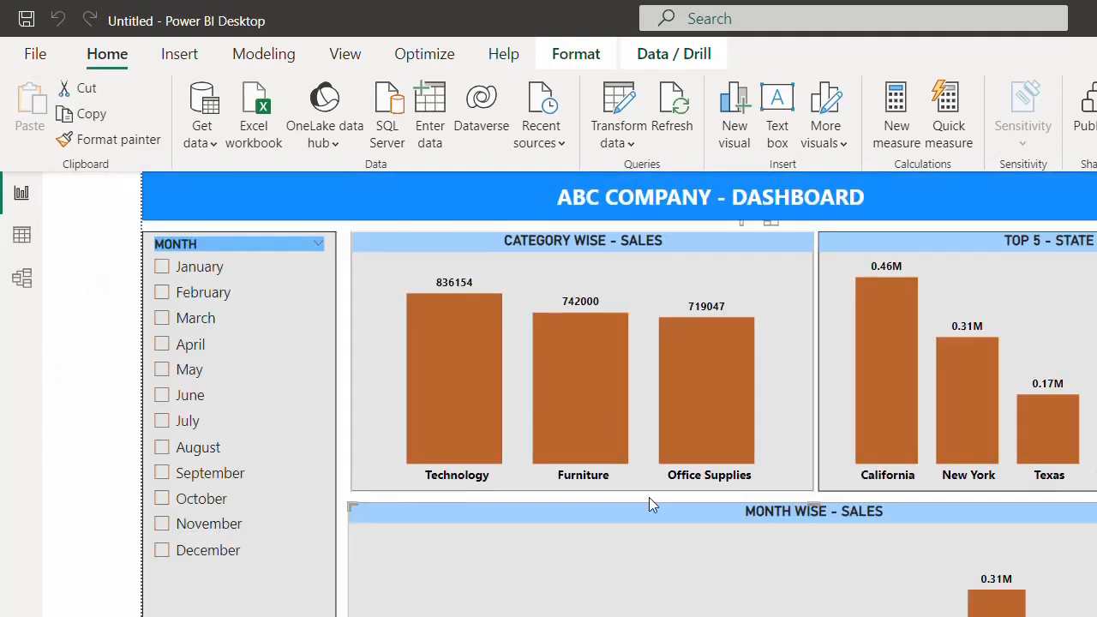
- Toggle April on and off twice in the MONTH slicer, leaving the dashboard unfiltered
click(168, 350)
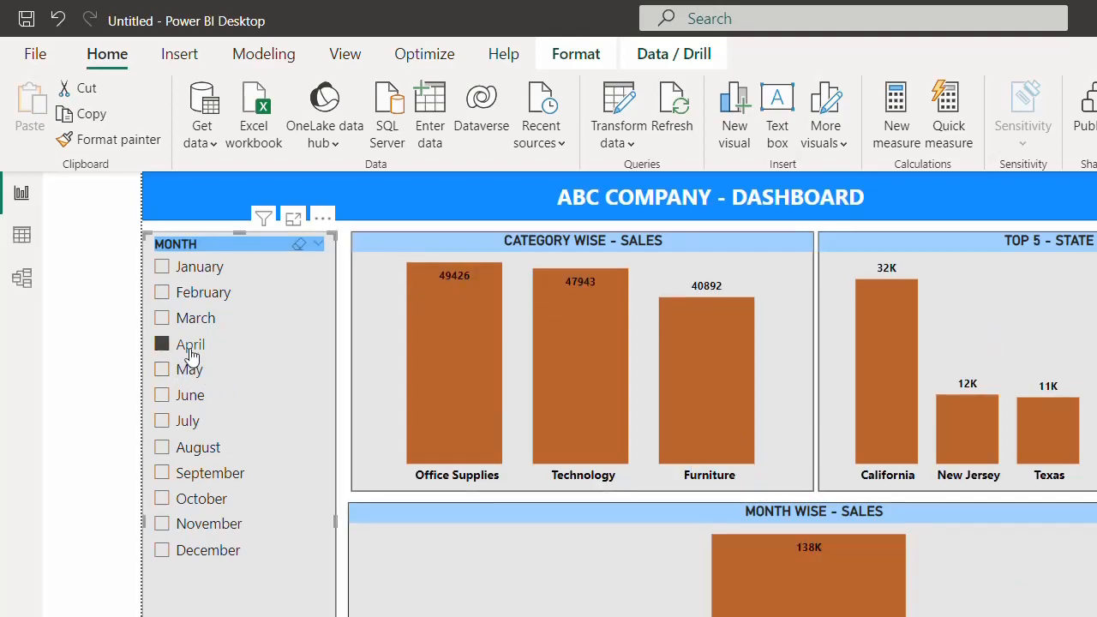
click(189, 347)
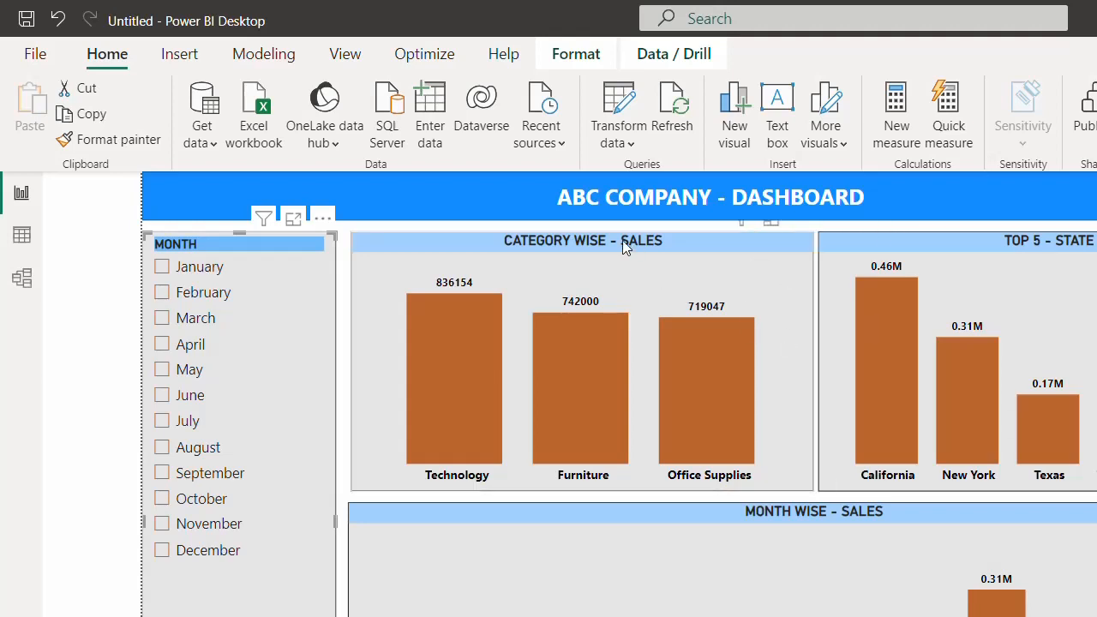
click(343, 343)
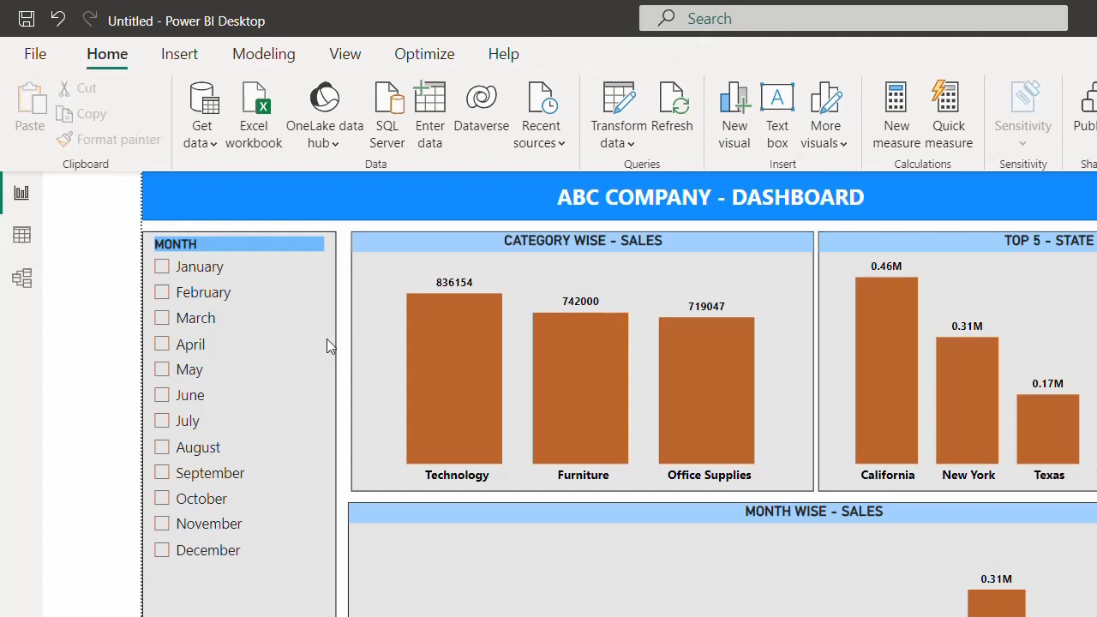
click(188, 347)
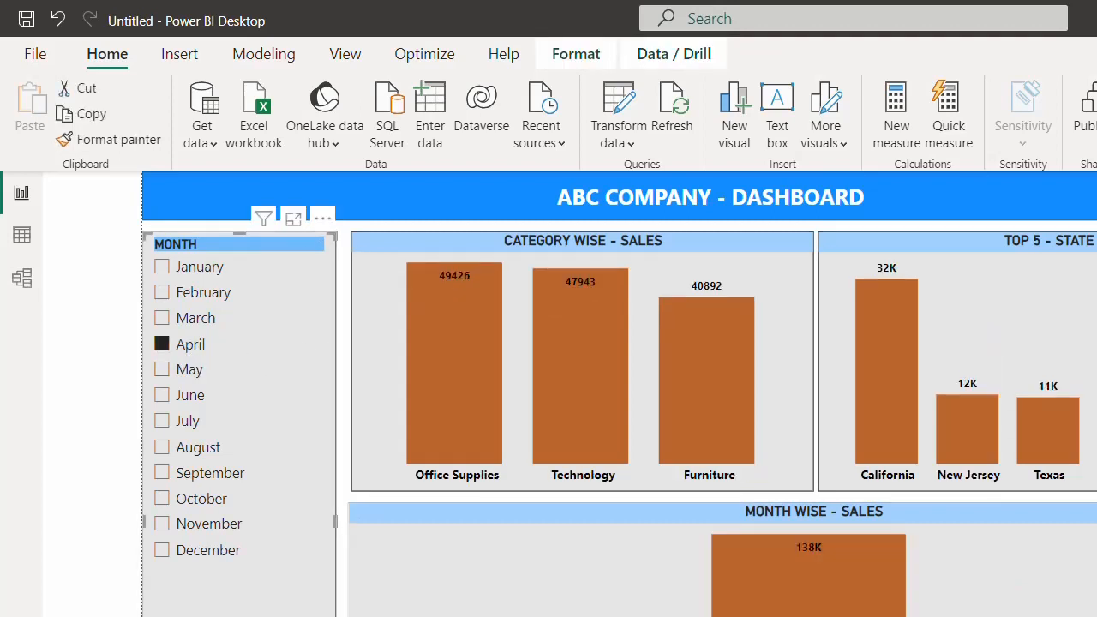
click(182, 352)
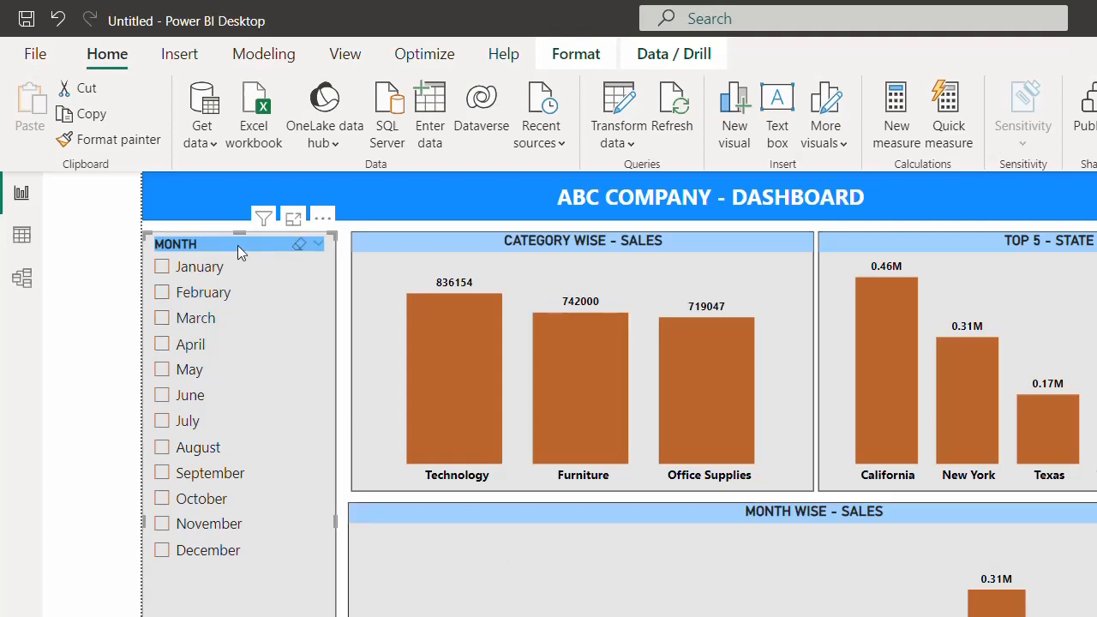
- Turn Edit interactions on and back off from the Format ribbon
click(576, 54)
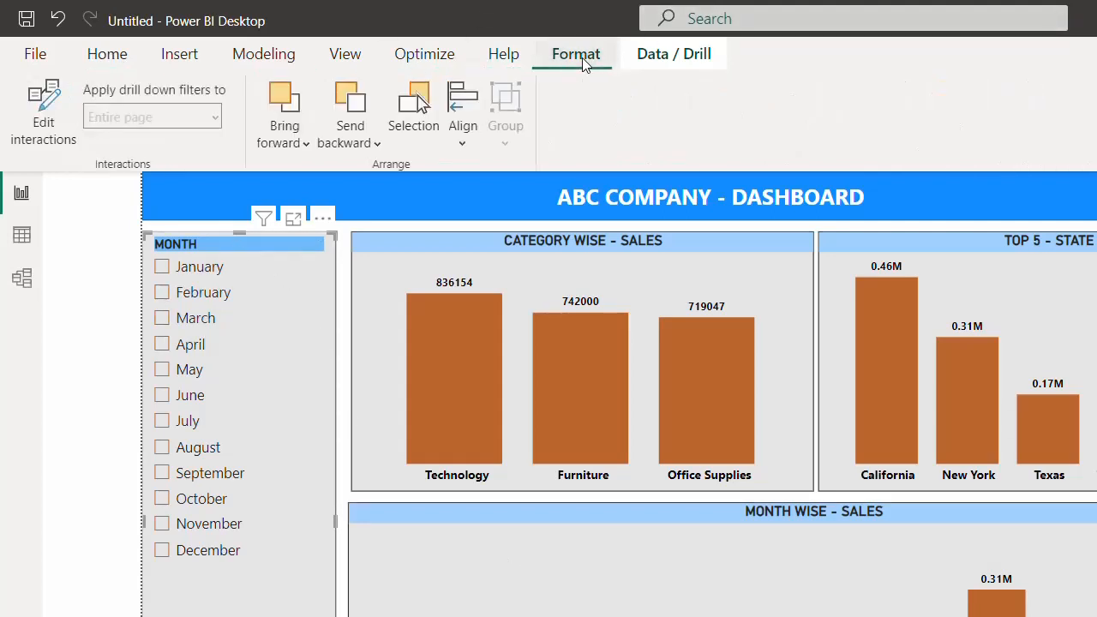
click(72, 123)
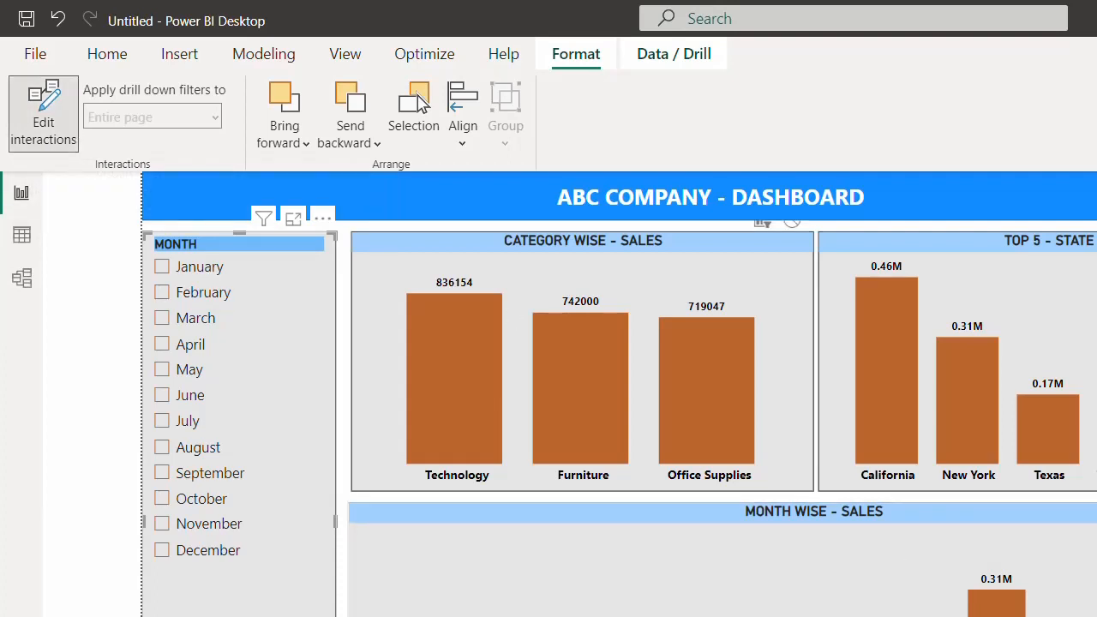
click(54, 138)
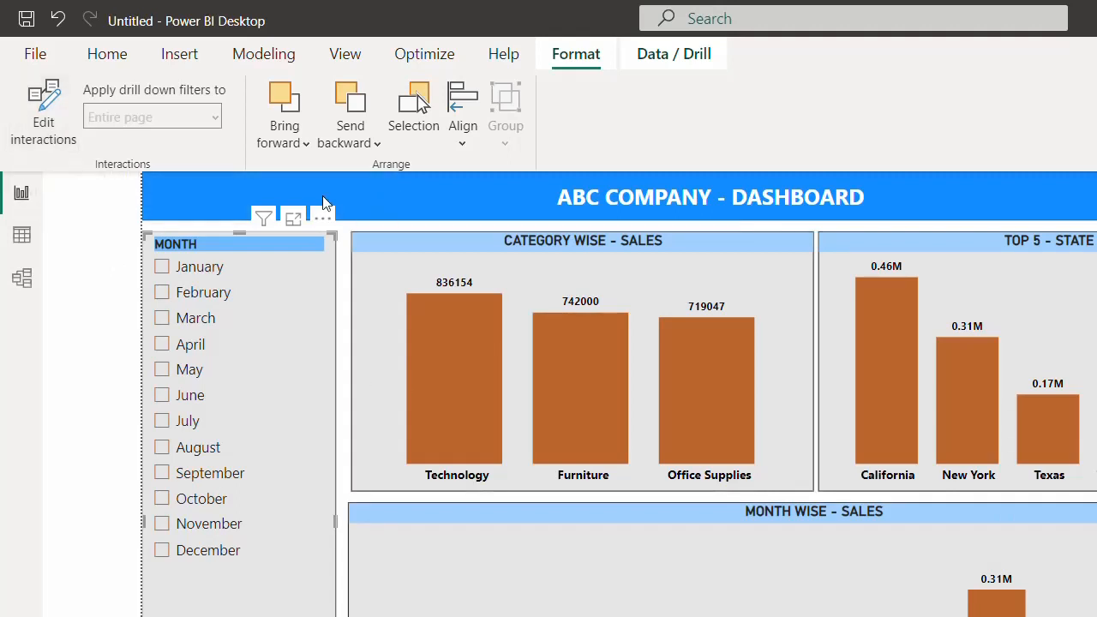
- Try May, September and October in the MONTH slicer, finishing with July selected
click(187, 376)
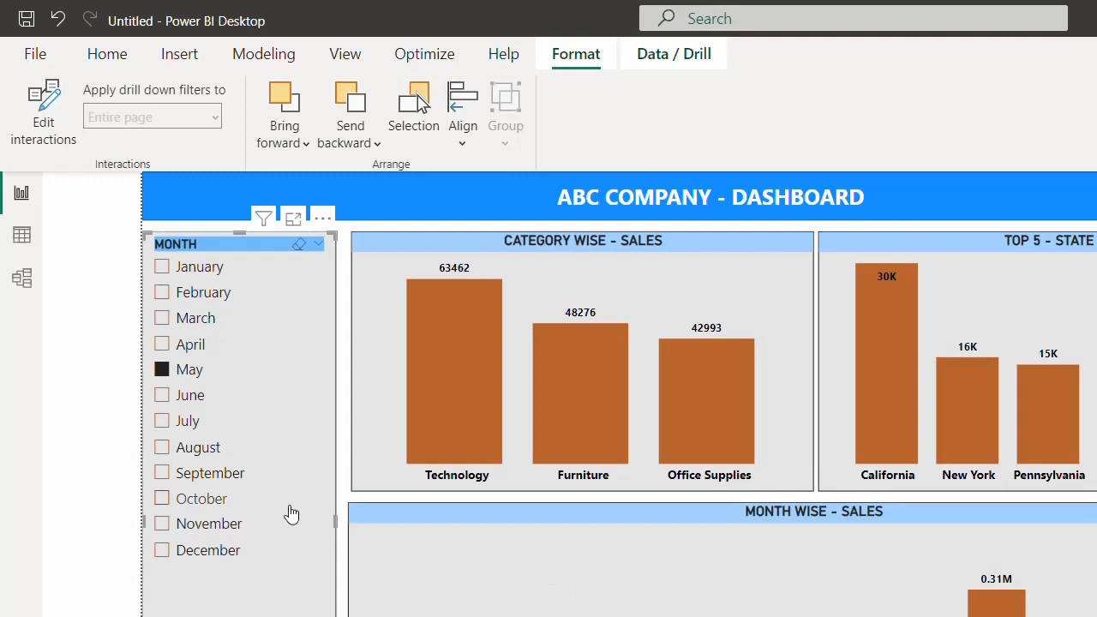
click(233, 480)
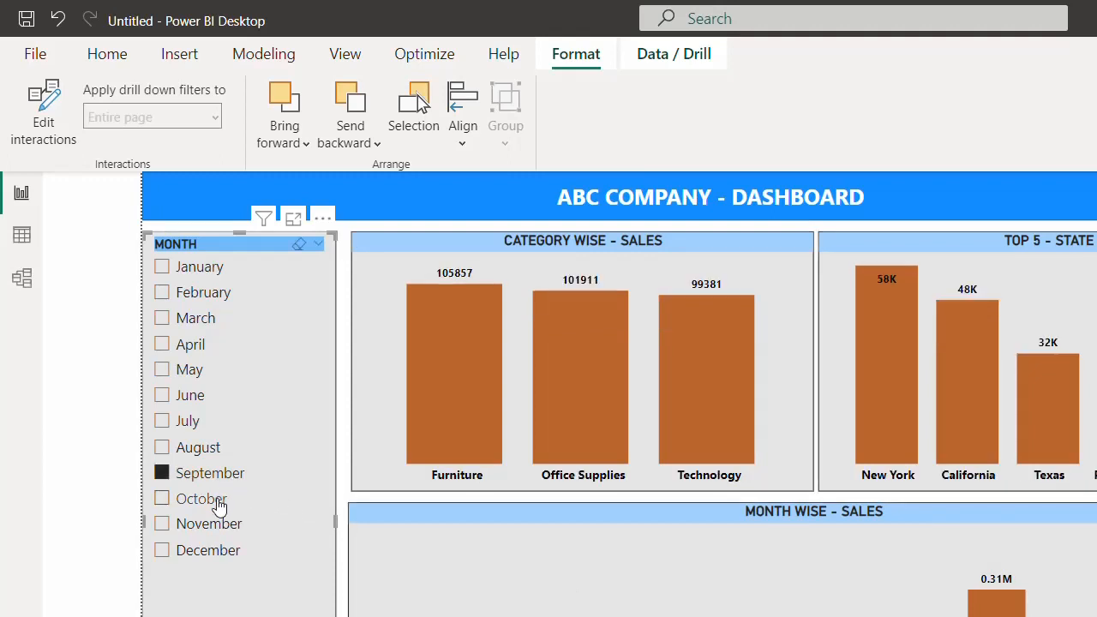
click(219, 503)
click(195, 425)
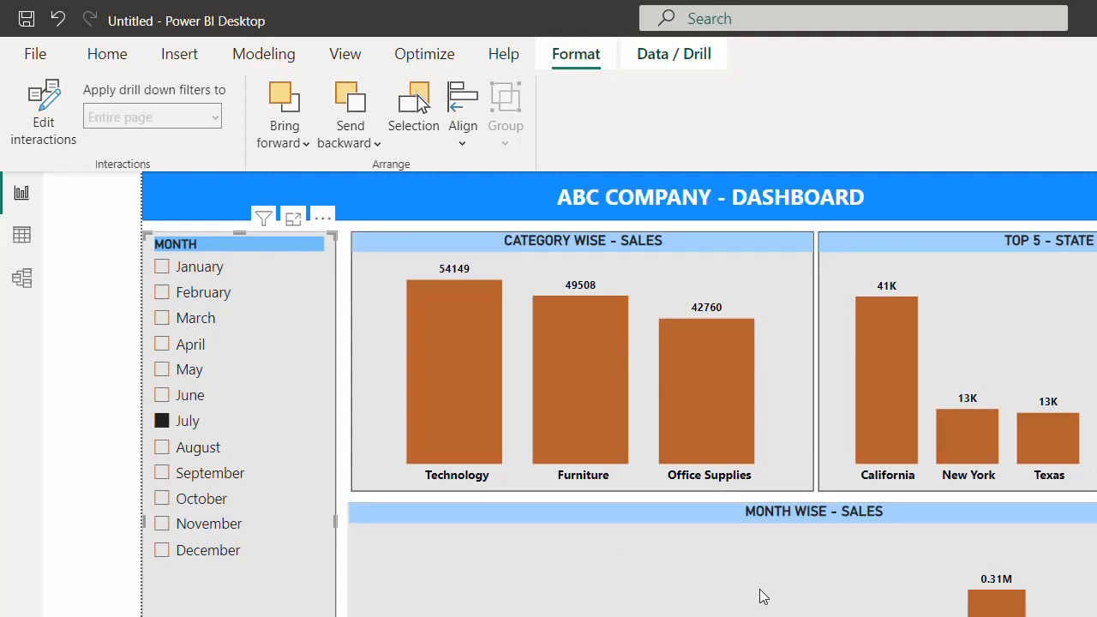
key(alt+Tab)
key(alt+Tab)
key(alt+Tab)
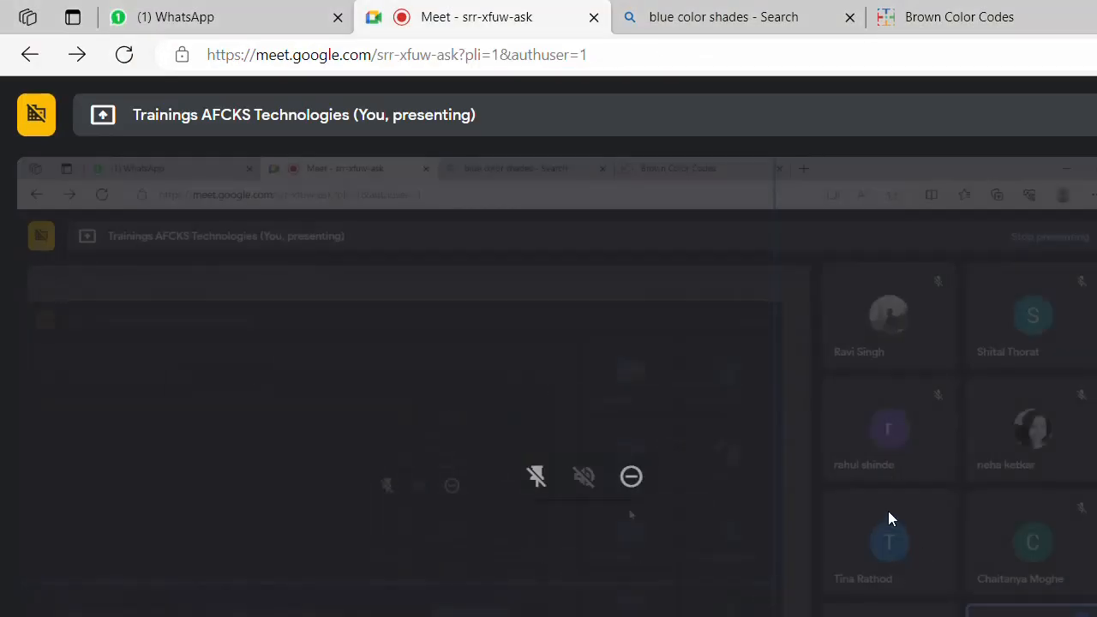
key(alt+Tab)
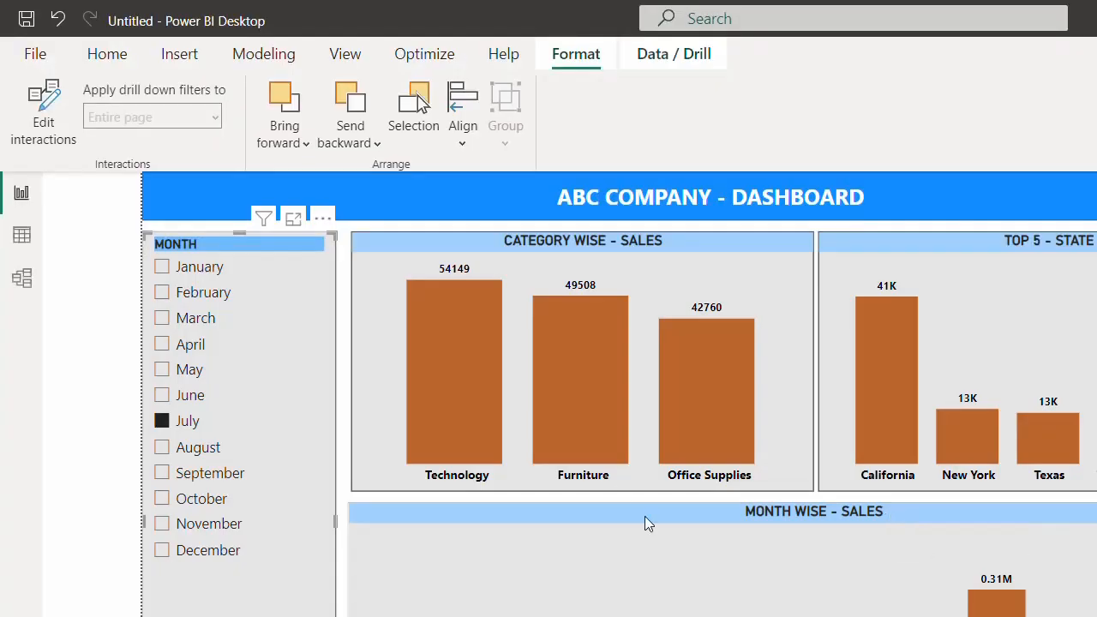
- Select and deselect August in the MONTH slicer, restoring full totals (Technology 836154)
click(205, 452)
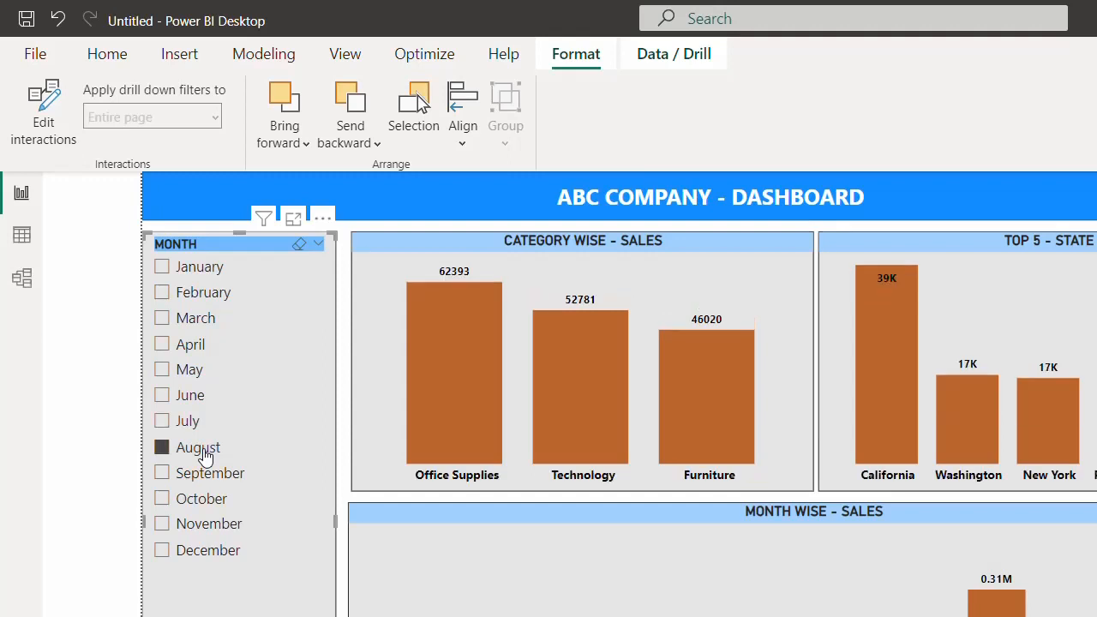
click(205, 453)
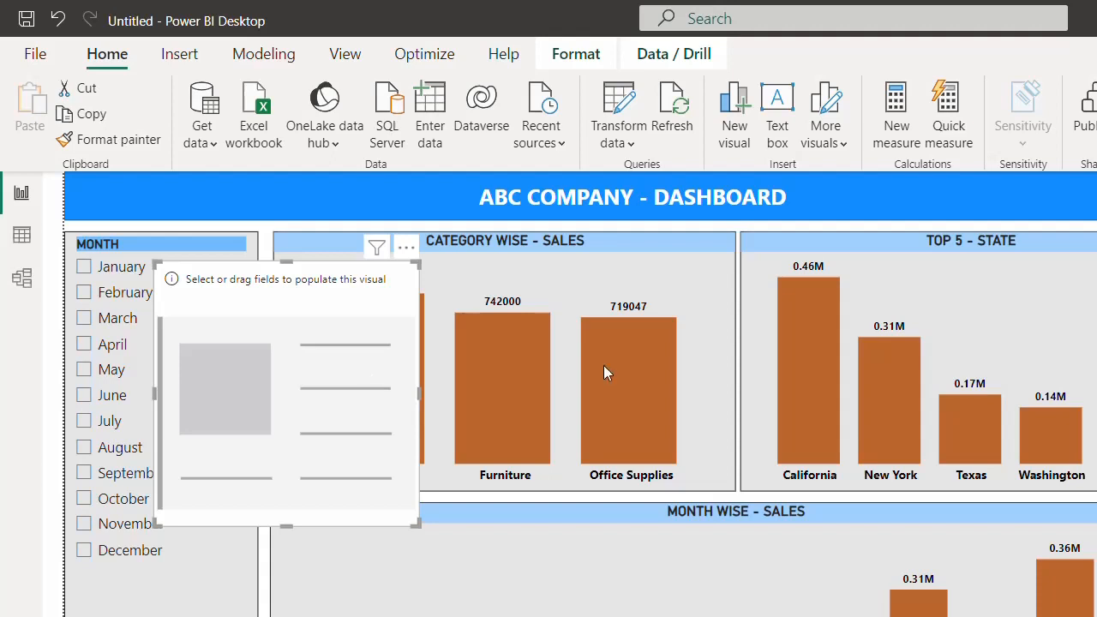
- Move the blank visual to the top-right corner, shrink it, then heighten the 2.30M sales card
drag(603, 372, 1033, 272)
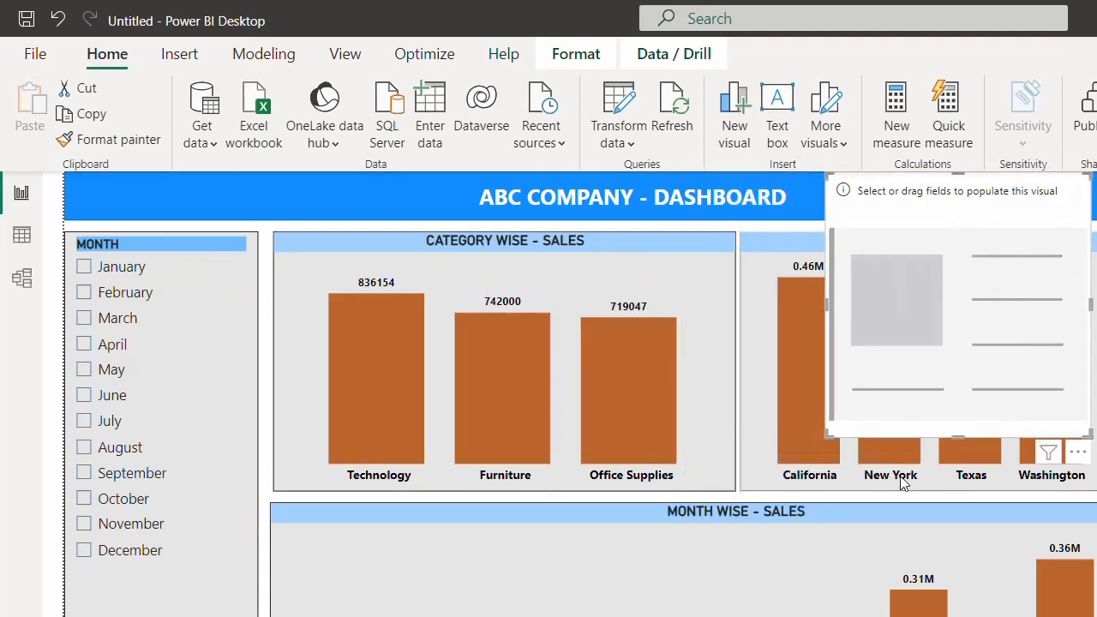
drag(957, 436, 962, 223)
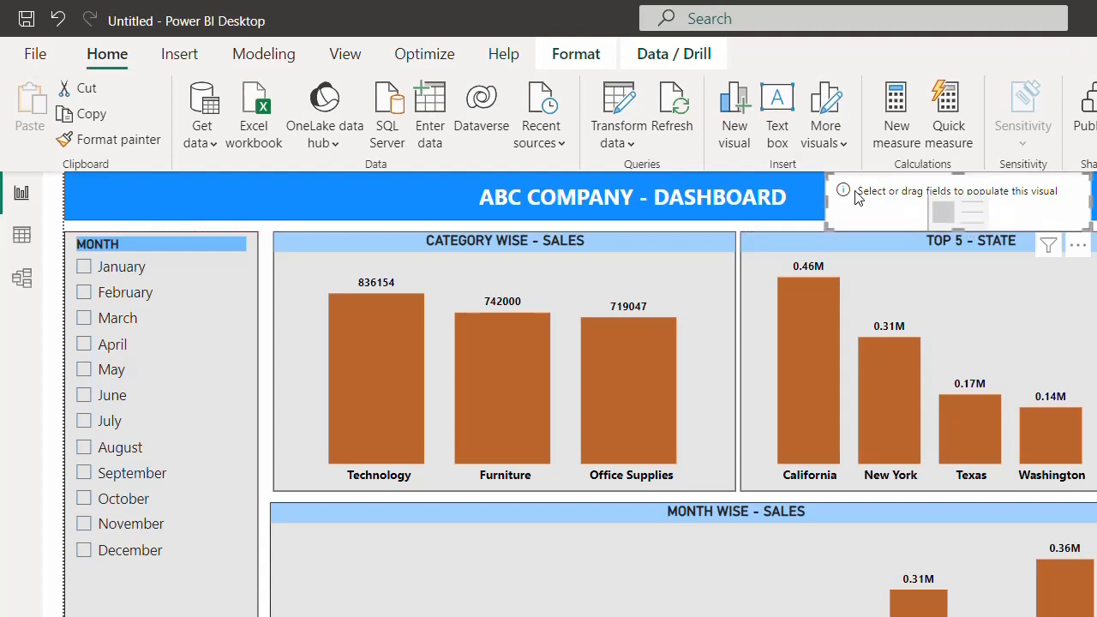
drag(827, 211, 958, 212)
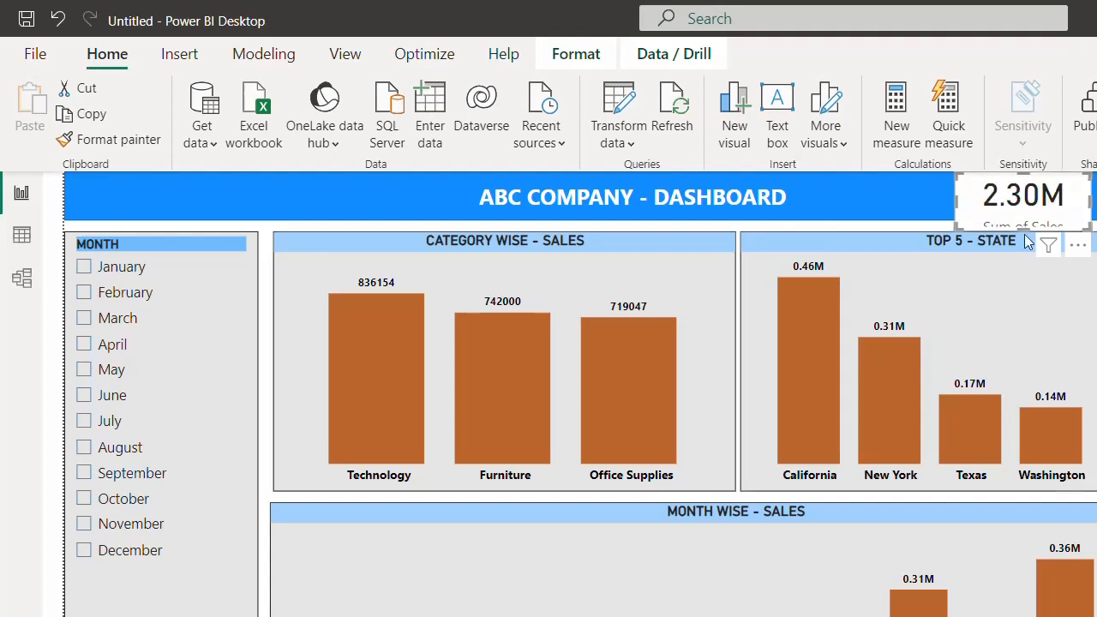
drag(1020, 227, 1016, 239)
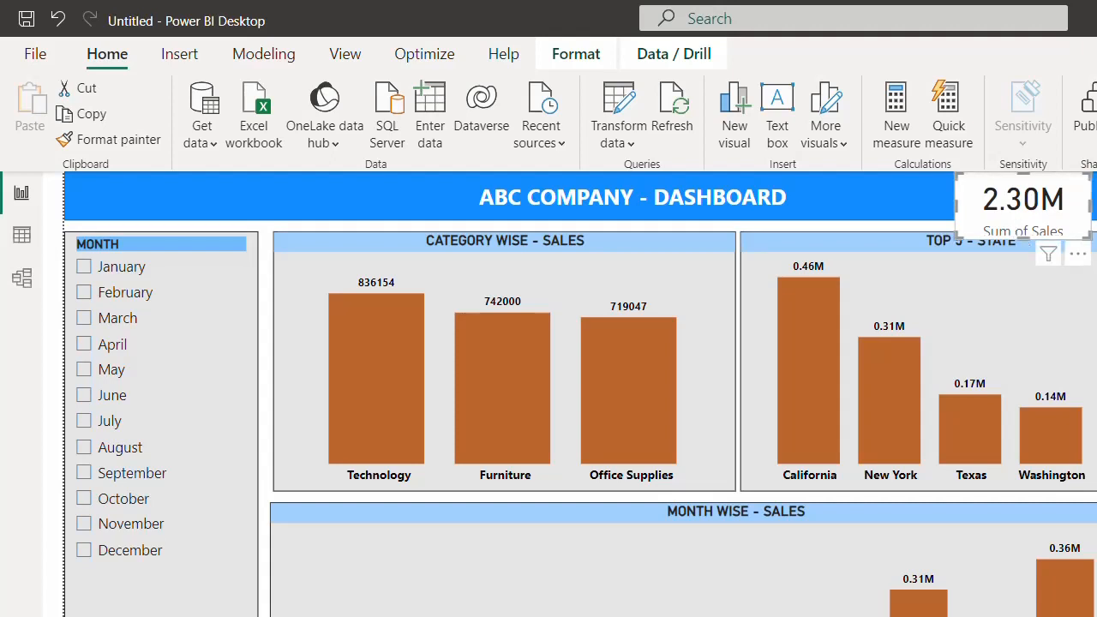
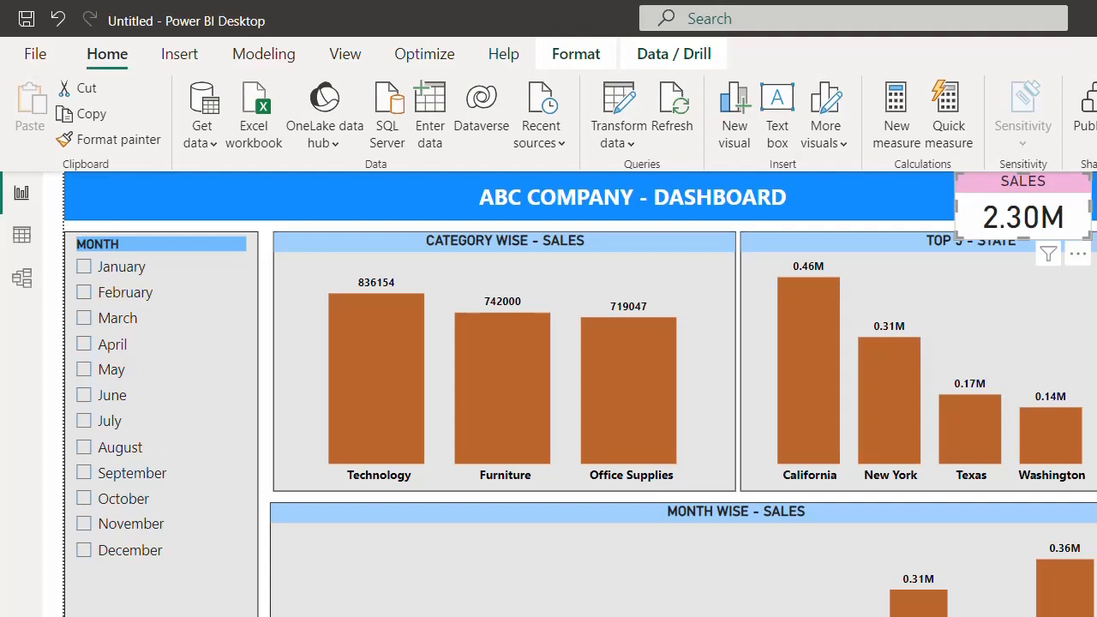
- Trim the SALES card and lower the Top 5 - State, Category Wise - Sales and Month visuals slightly
drag(1022, 237, 1018, 220)
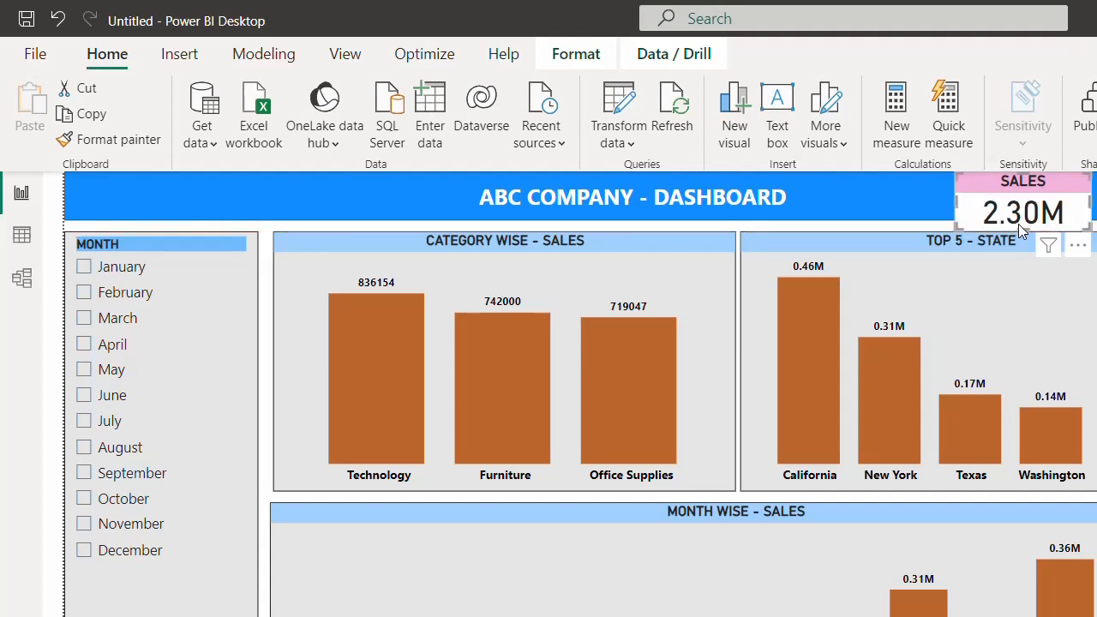
click(942, 245)
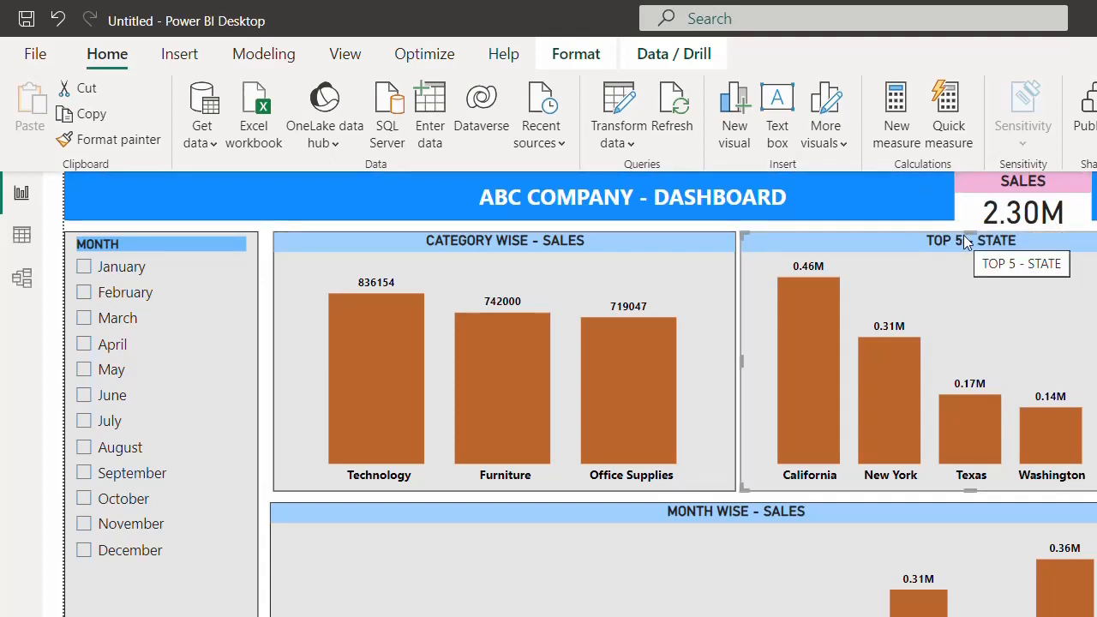
drag(966, 243, 994, 240)
click(631, 238)
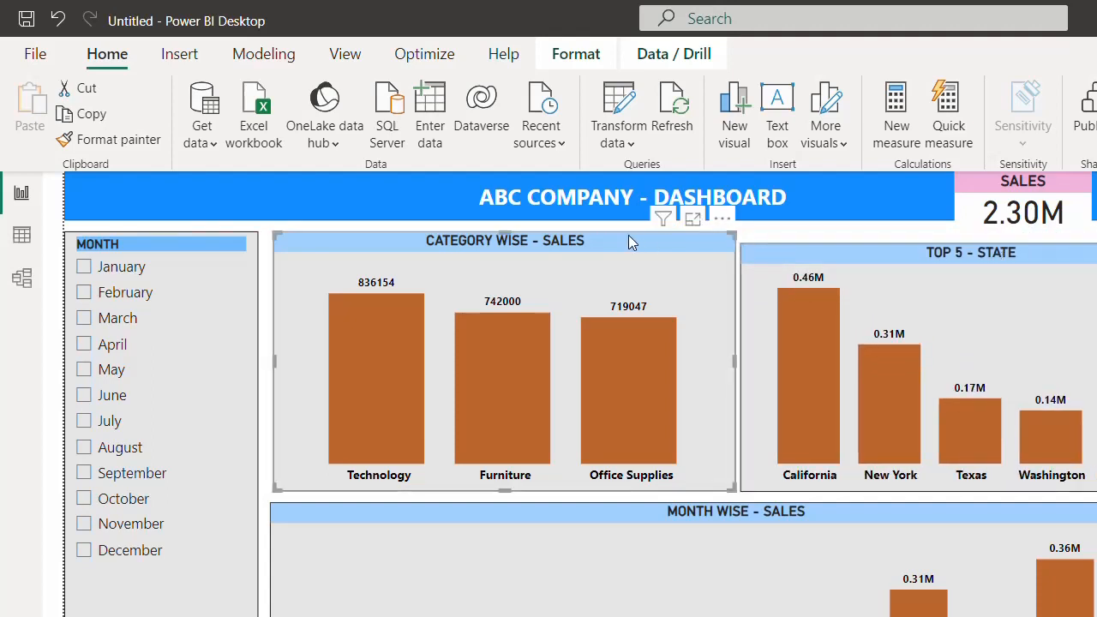
drag(502, 228, 502, 240)
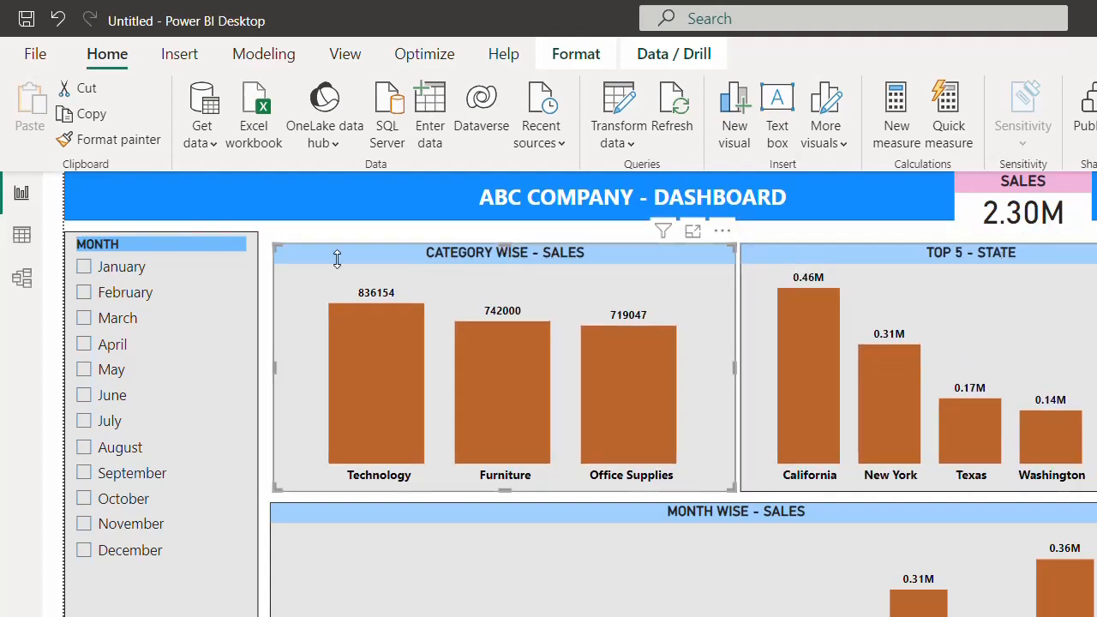
click(189, 236)
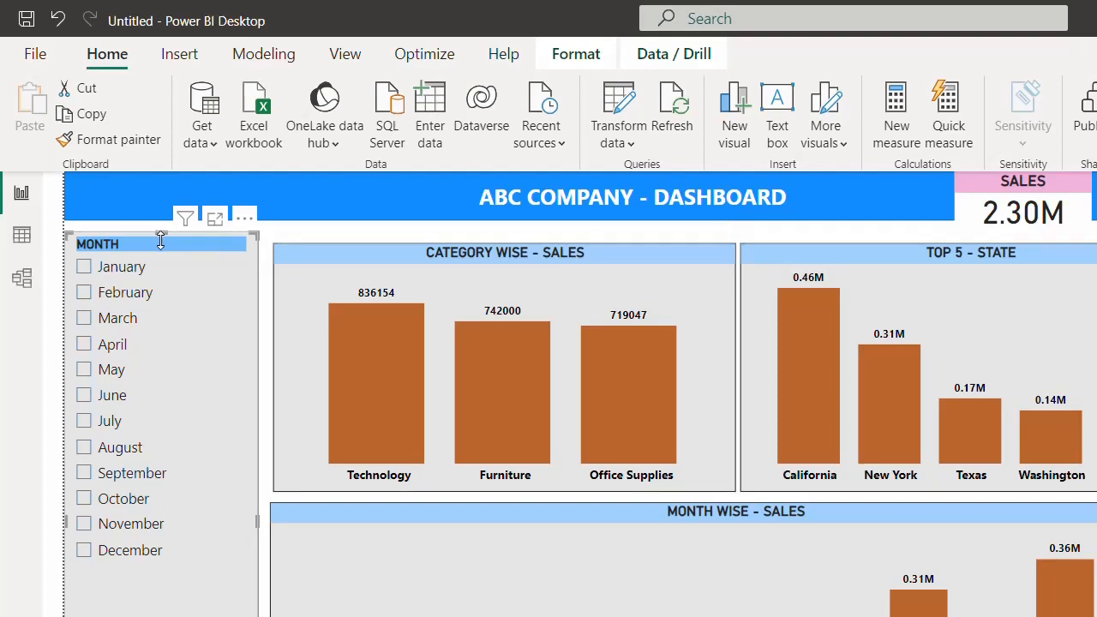
drag(161, 243, 161, 244)
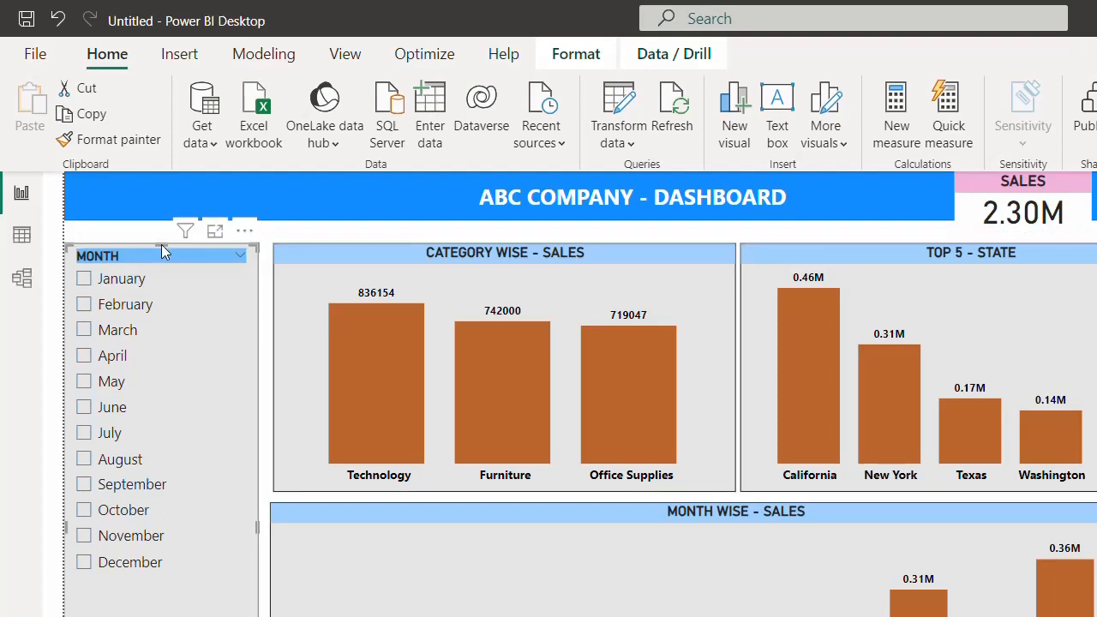
- Stretch the title banner down until it sits level with the visuals below
click(382, 197)
drag(638, 222, 634, 231)
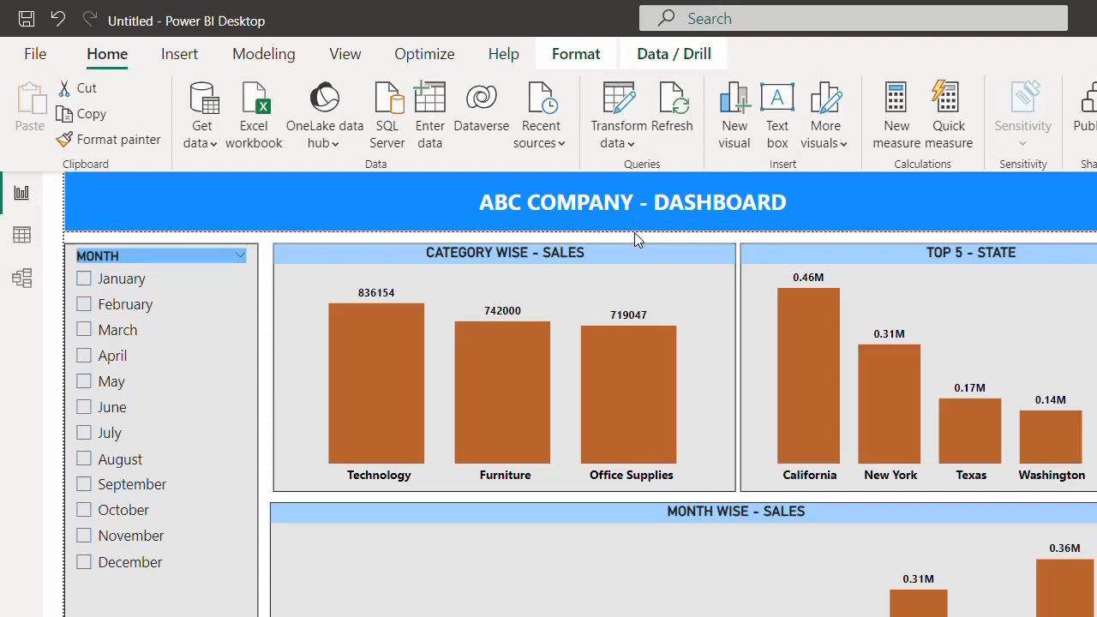
drag(635, 236, 639, 235)
click(693, 239)
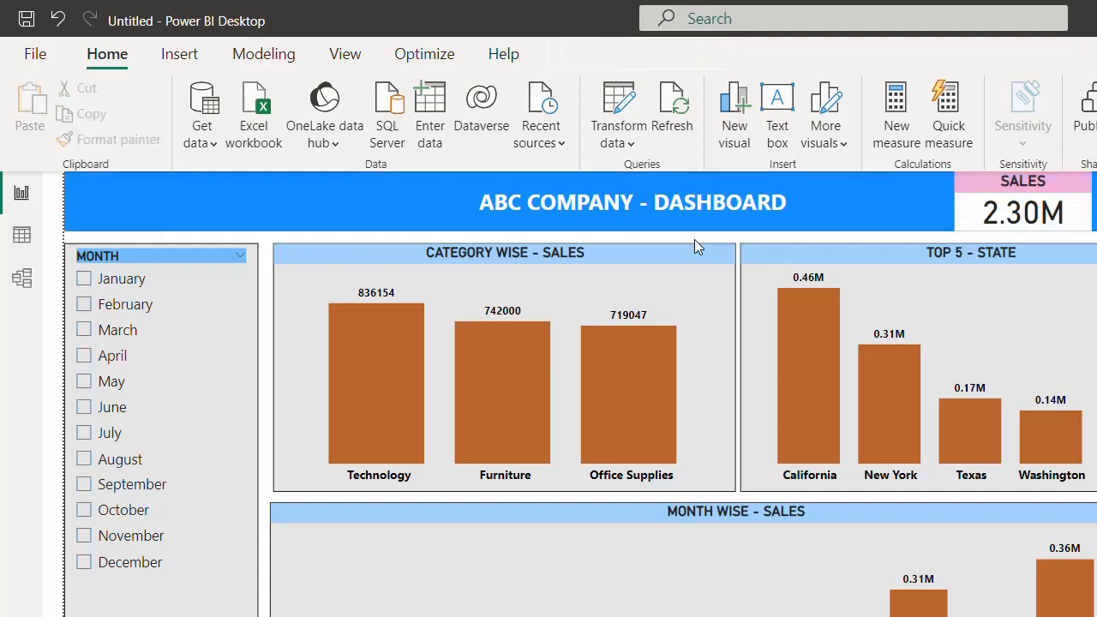
- Reposition the SALES card so it sits inside the right end of the title banner
drag(1009, 182, 1094, 204)
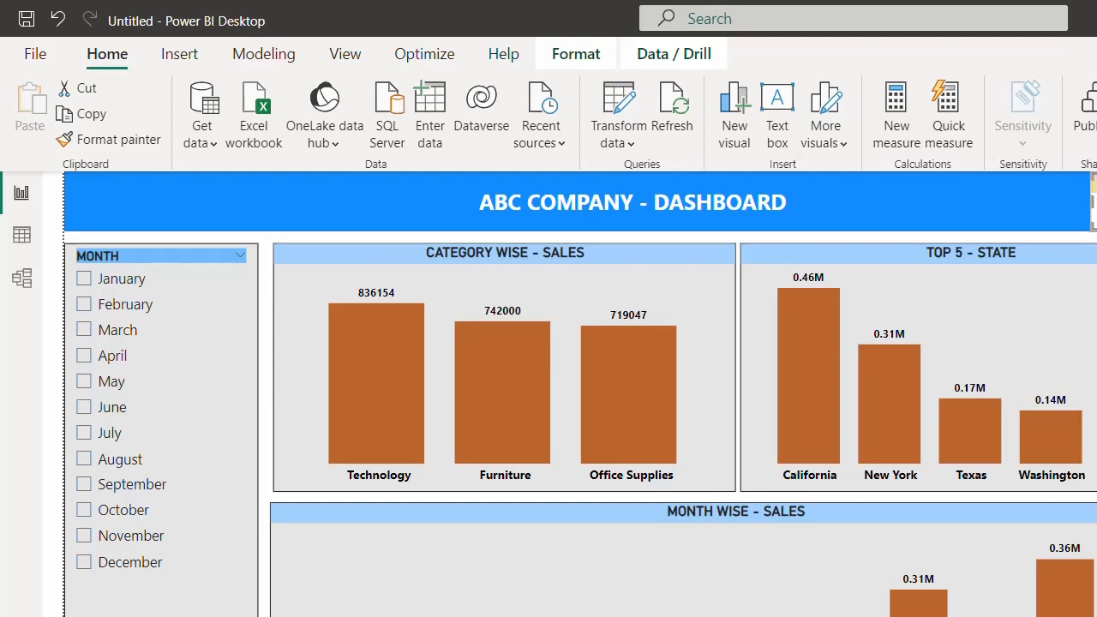
click(1094, 237)
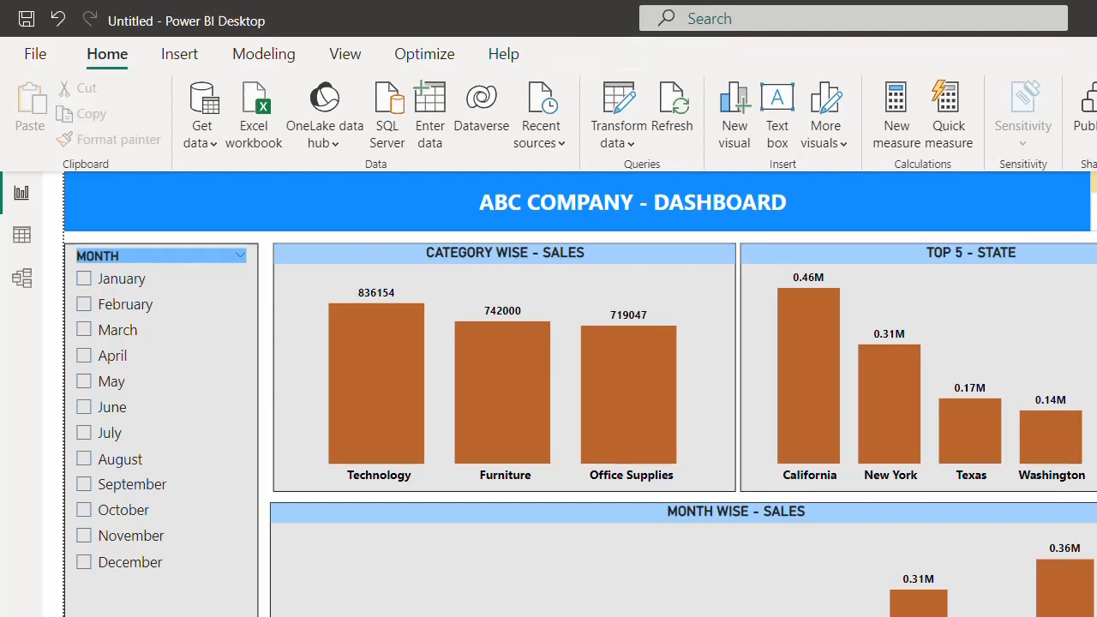
click(1094, 202)
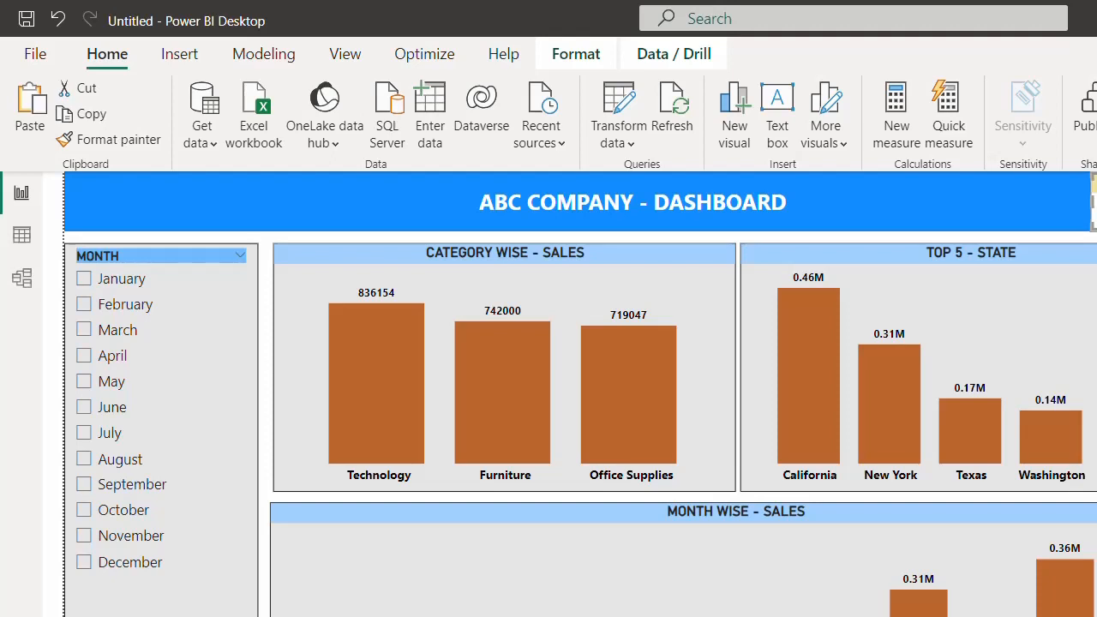
click(1070, 238)
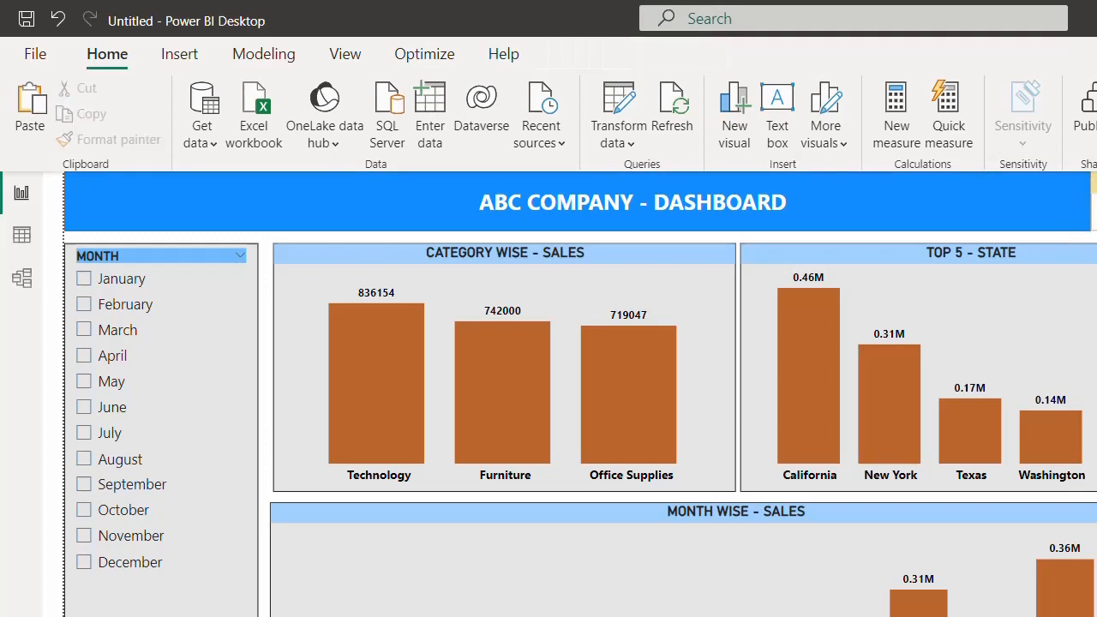
click(1095, 206)
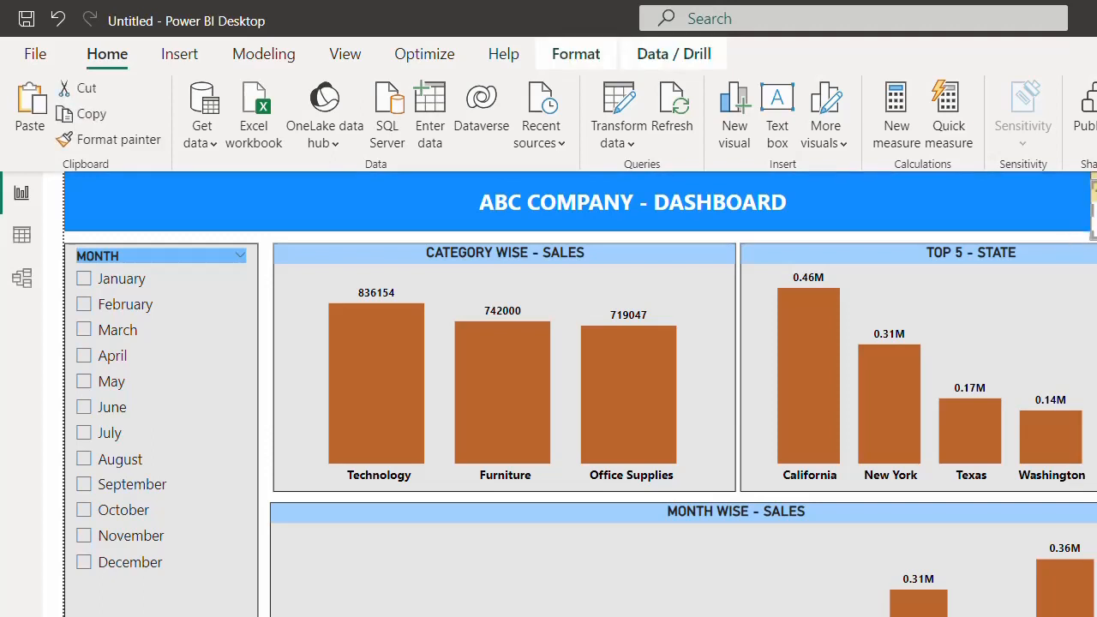
drag(1094, 206, 1029, 190)
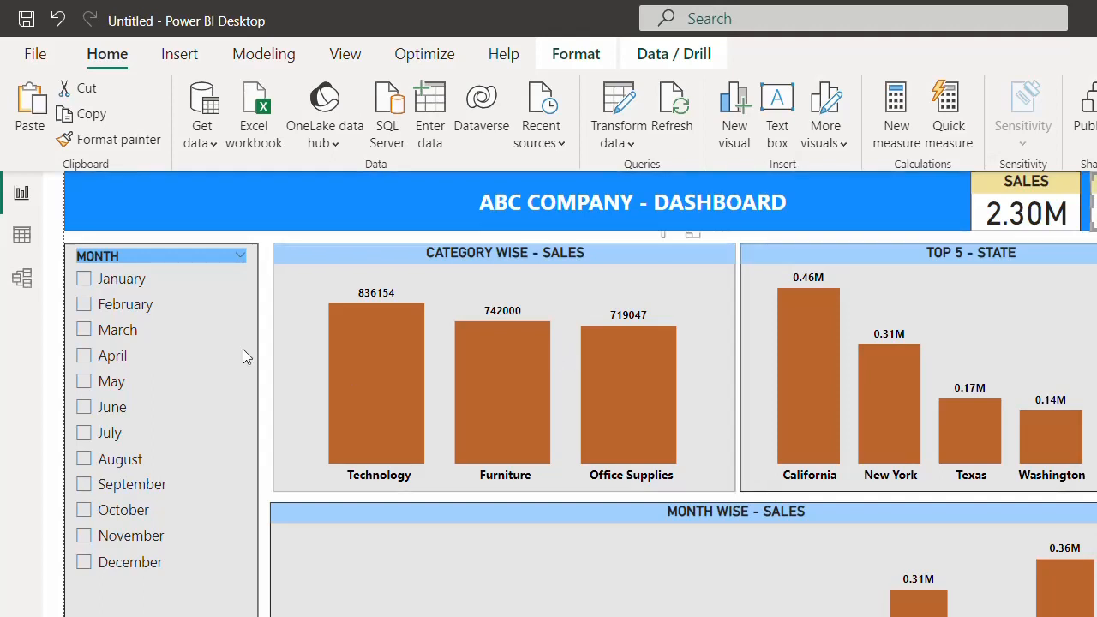
- Test the Month slicer with January, February and April, ending on May (sales 154.7…)
click(109, 285)
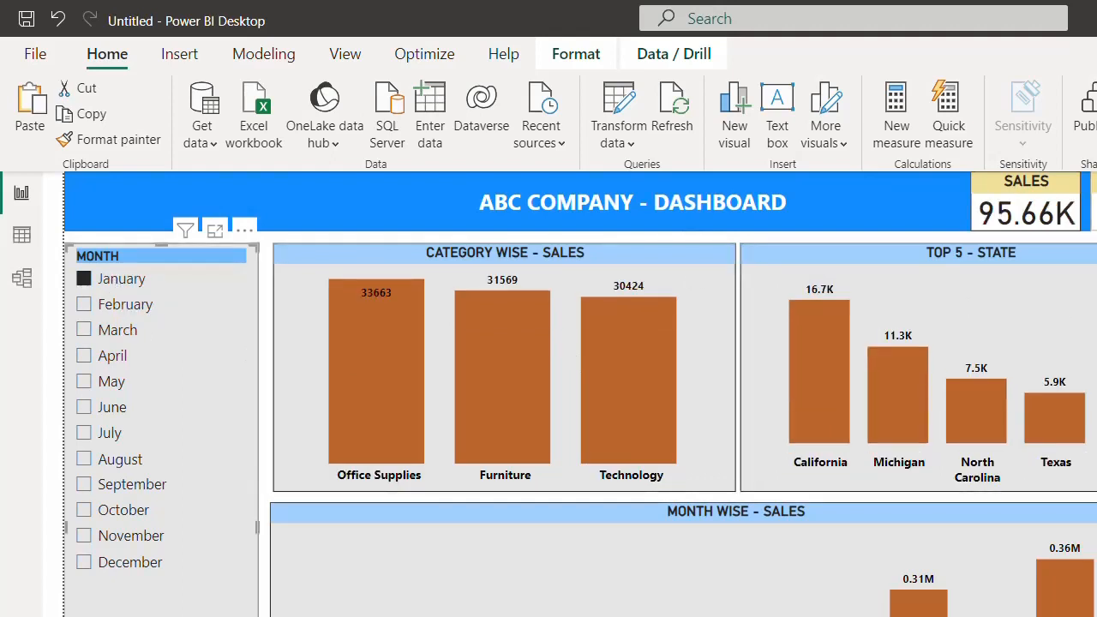
click(1094, 202)
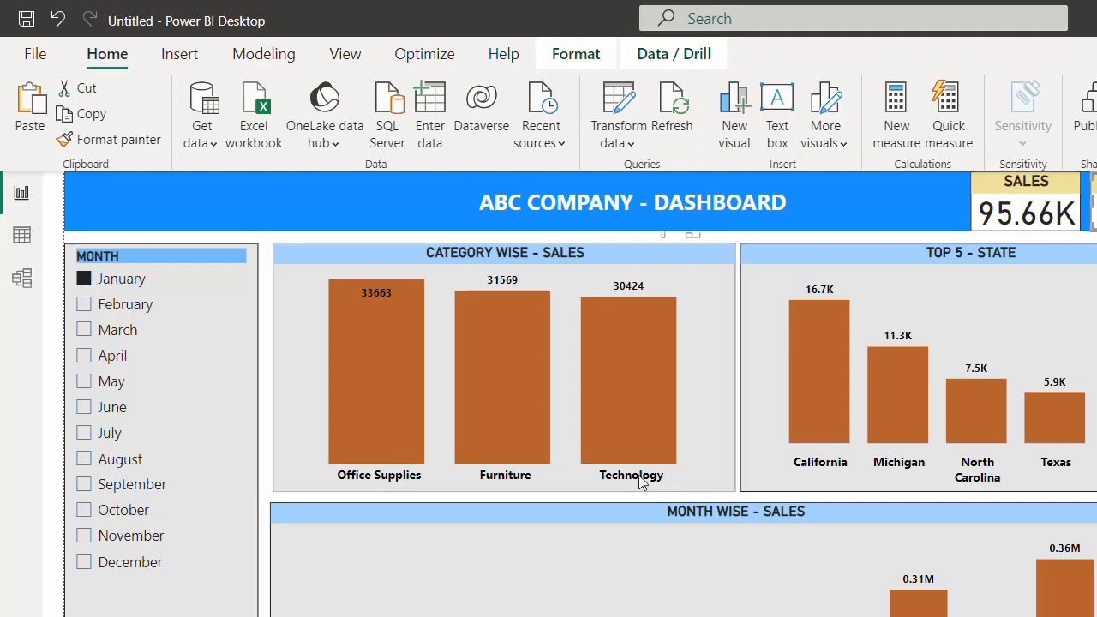
click(129, 307)
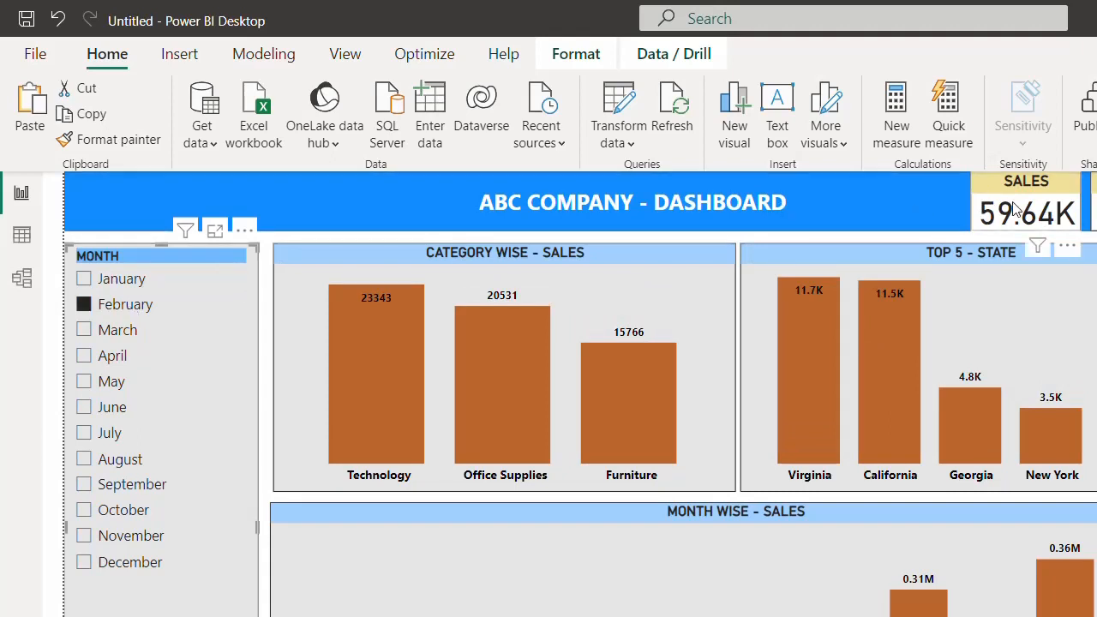
click(101, 356)
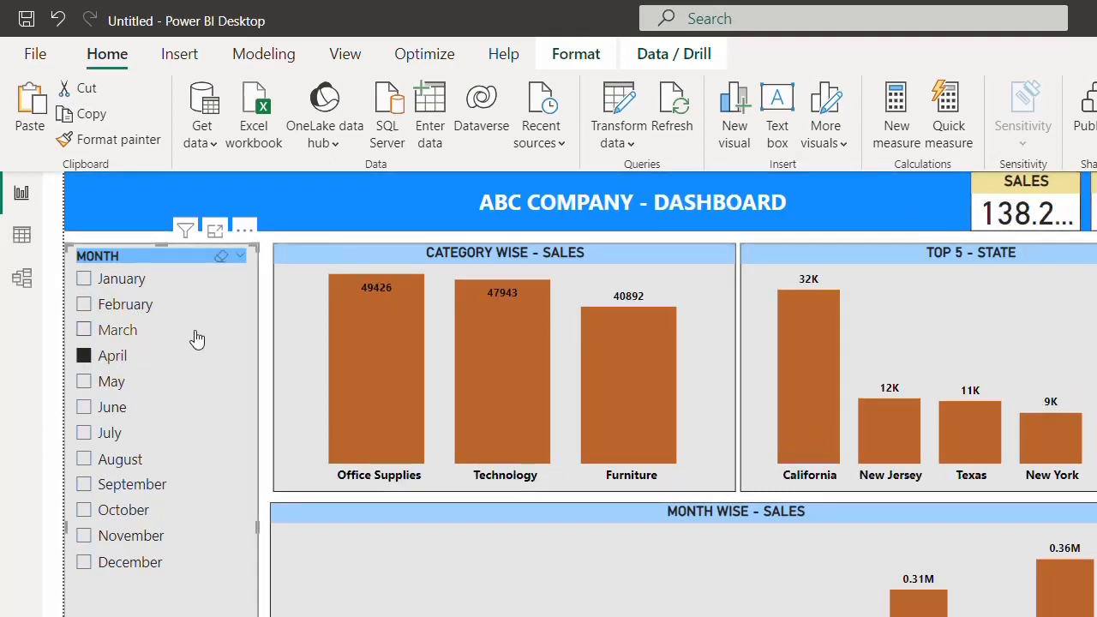
click(108, 381)
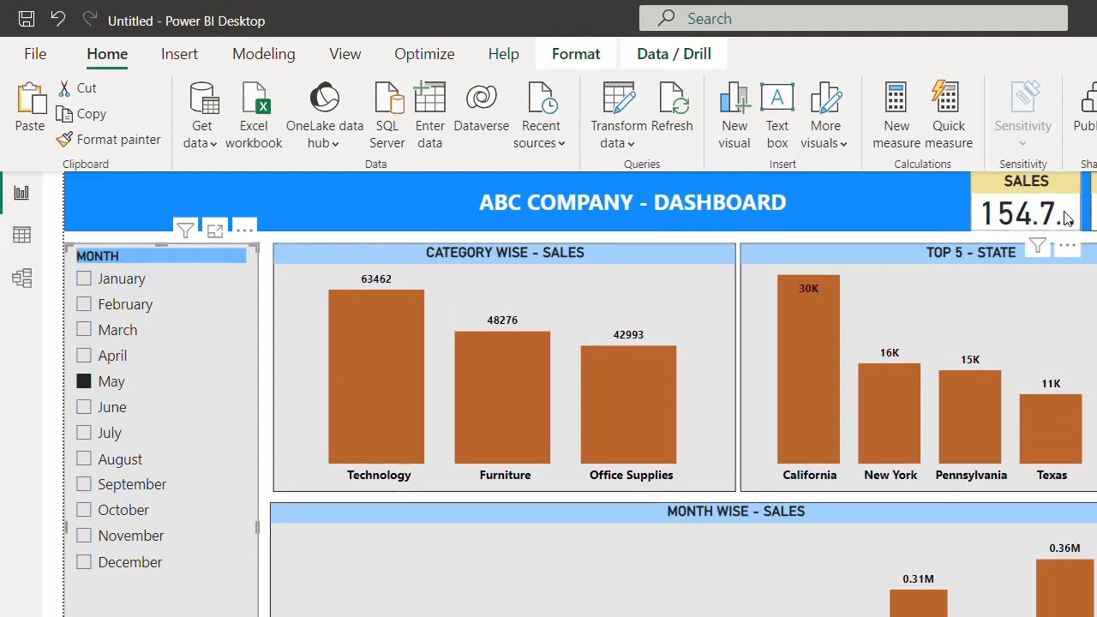
click(867, 240)
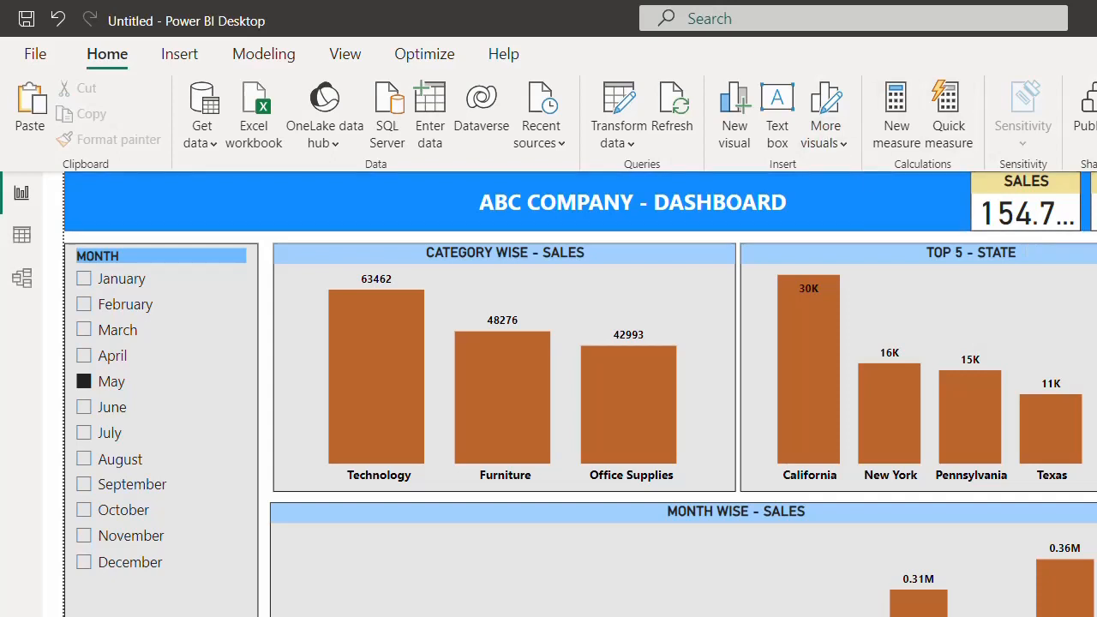
- Undo the accidental move of the Category Wise - Sales chart and deselect it
drag(653, 417, 826, 410)
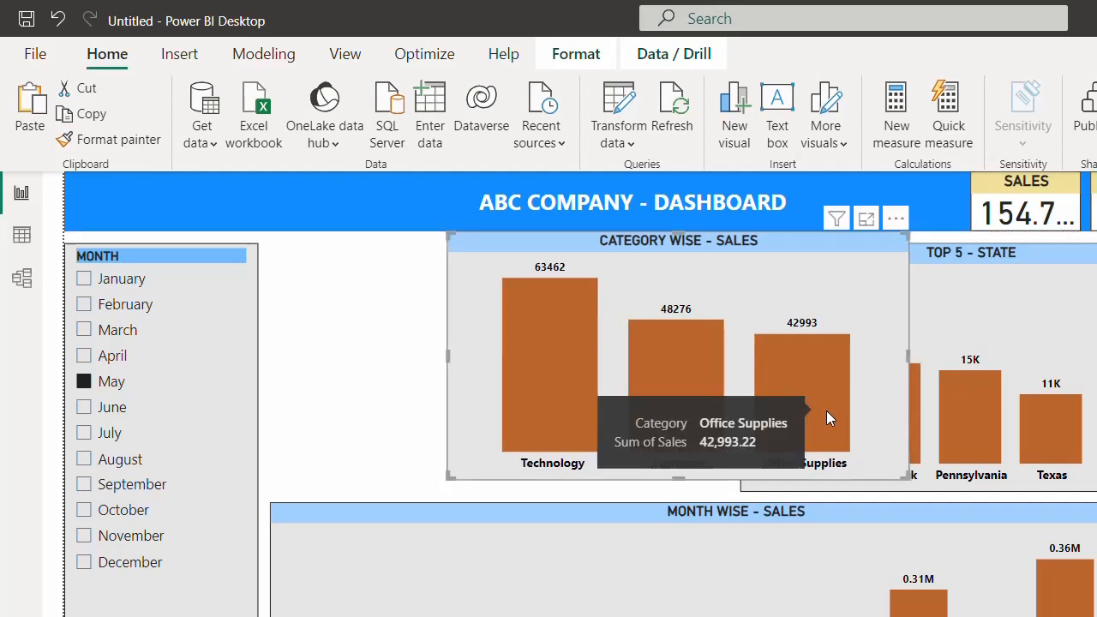
key(ctrl+z)
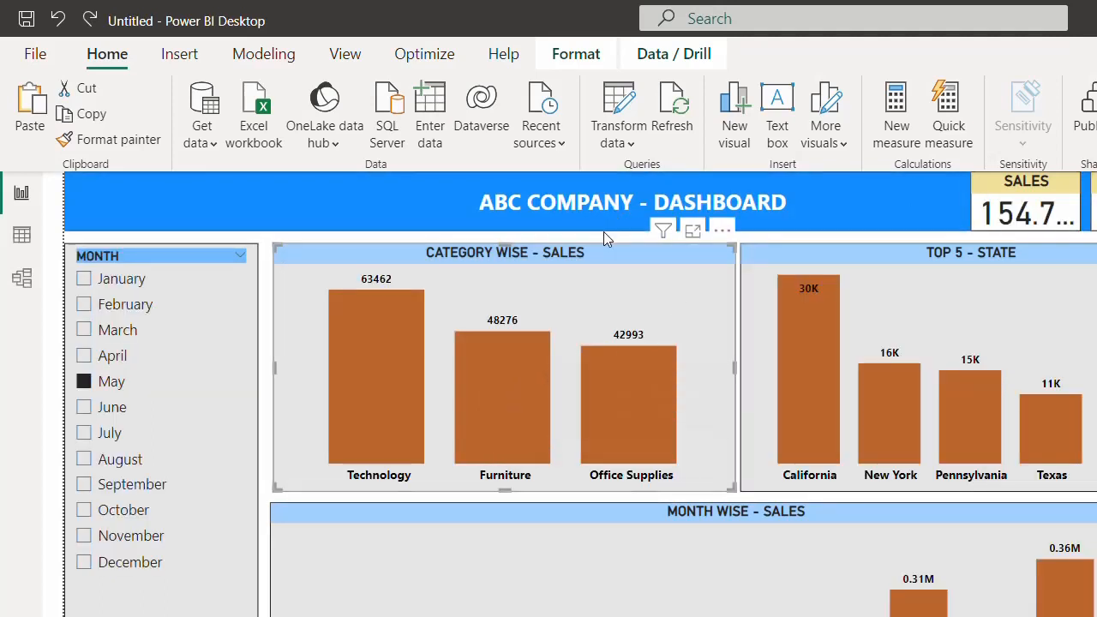
click(604, 235)
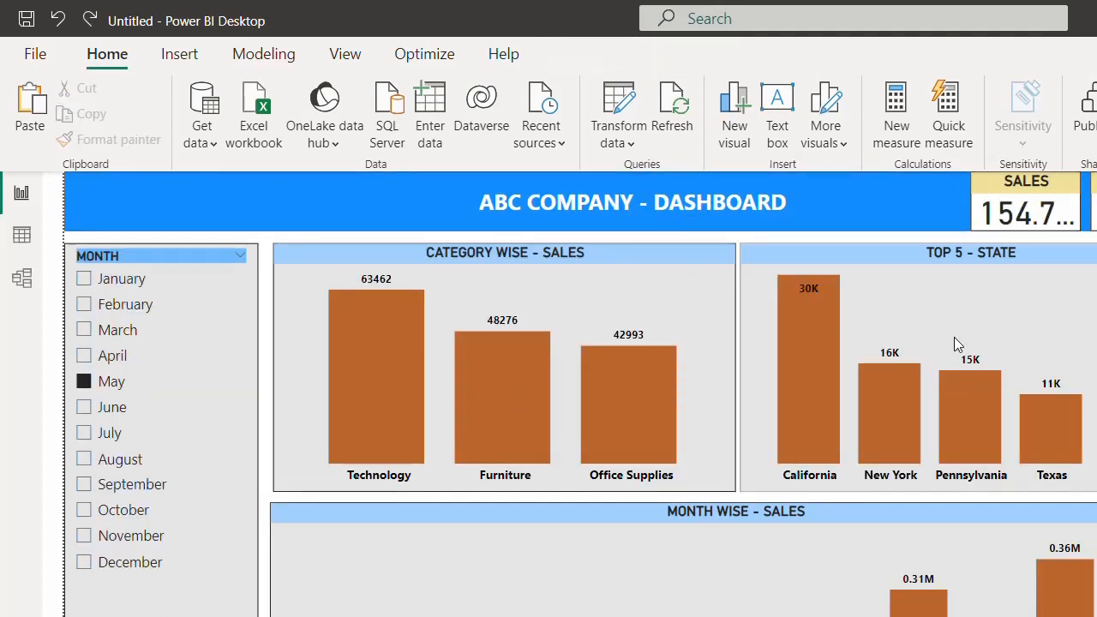
- Switch windows with Alt+Tab to the Demo - Power BI presentation
key(alt+Tab)
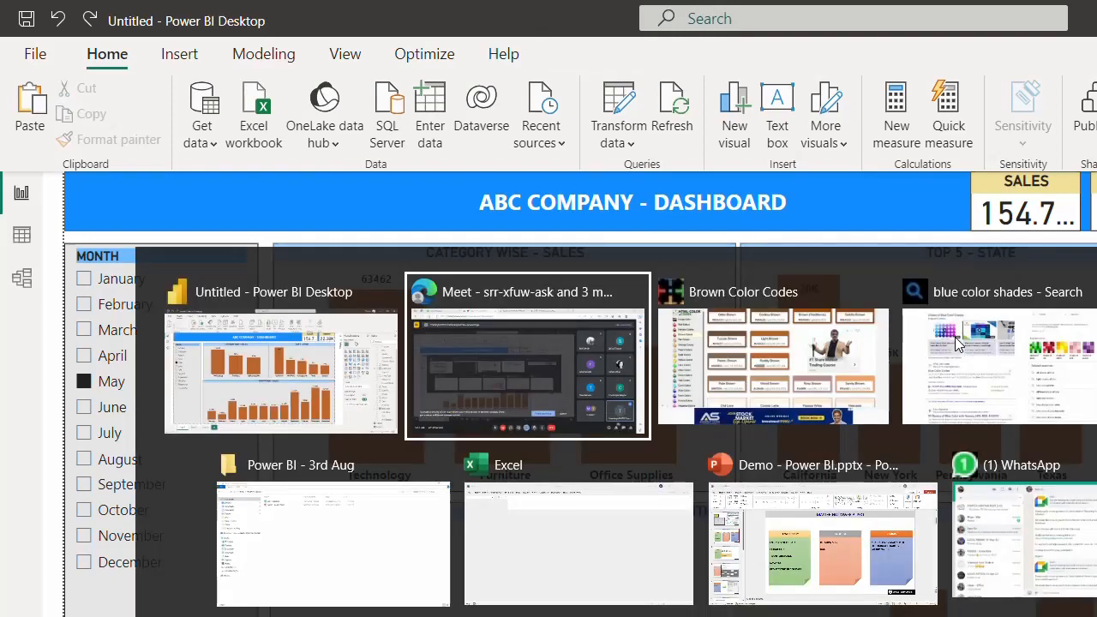
key(alt+Tab)
key(alt+Tab)
key(alt+Tab)
key(alt+Tab)
key(alt+Tab)
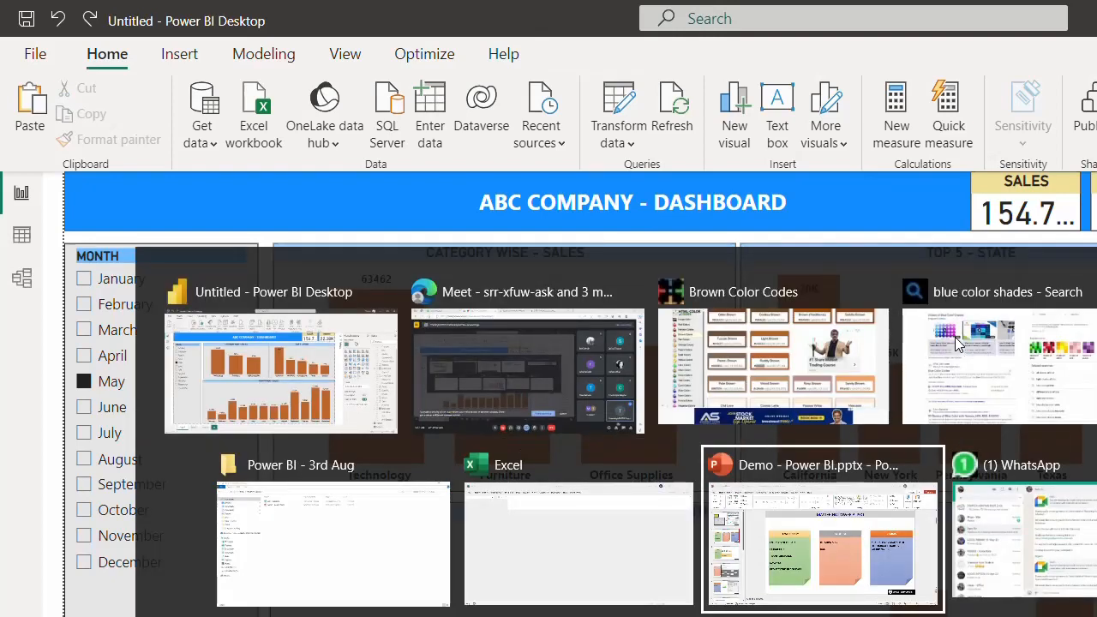
key(alt+shift+Tab)
key(alt+shift+Tab)
key(alt+shift+Tab)
key(alt+shift+Tab)
key(alt+shift+Tab)
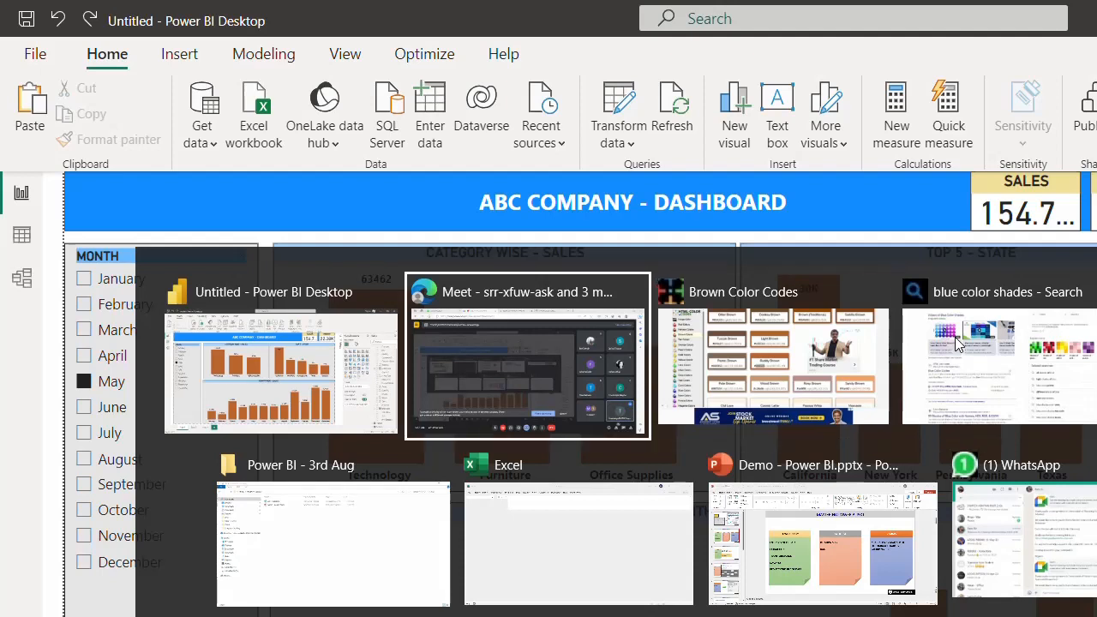
key(alt+shift+Tab)
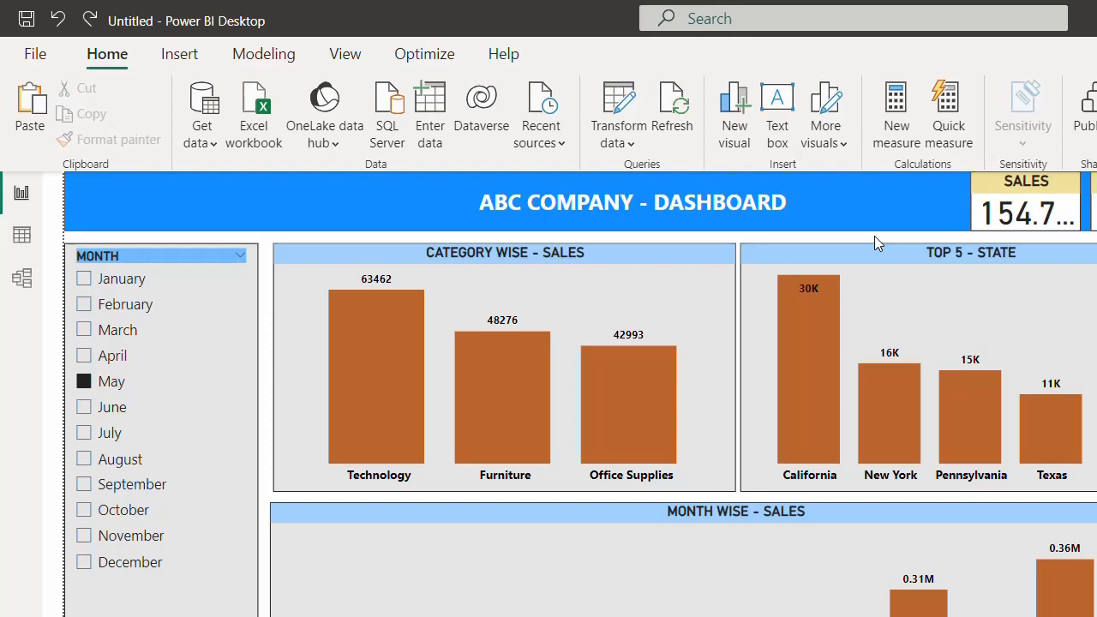
key(alt+Tab)
key(alt+Tab)
key(alt+Tab)
key(alt+Tab)
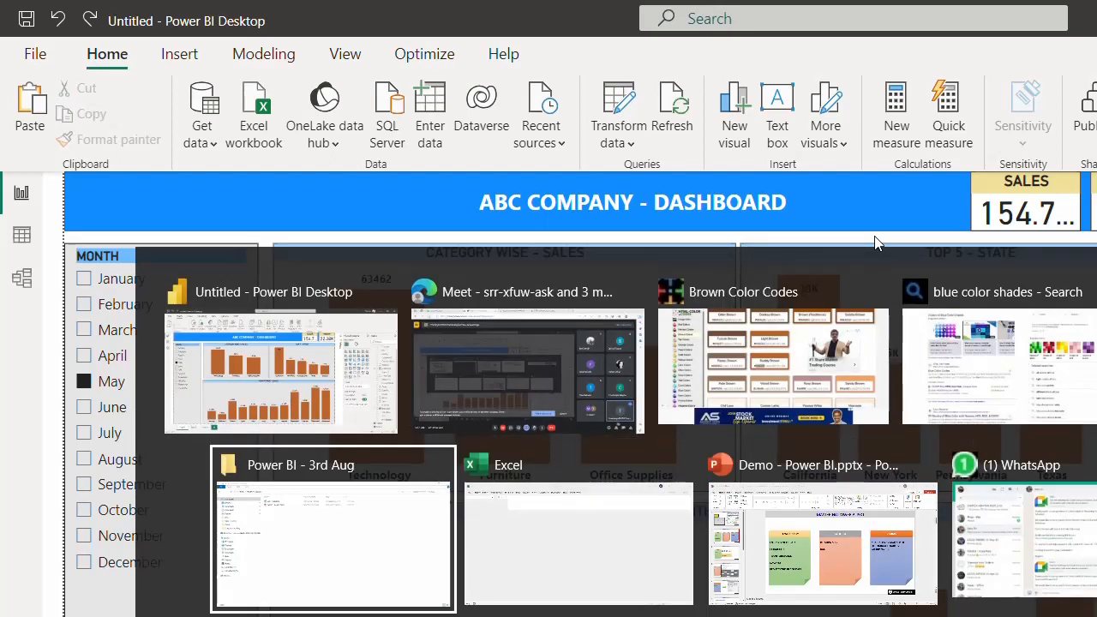
key(alt+Tab)
key(alt+Tab)
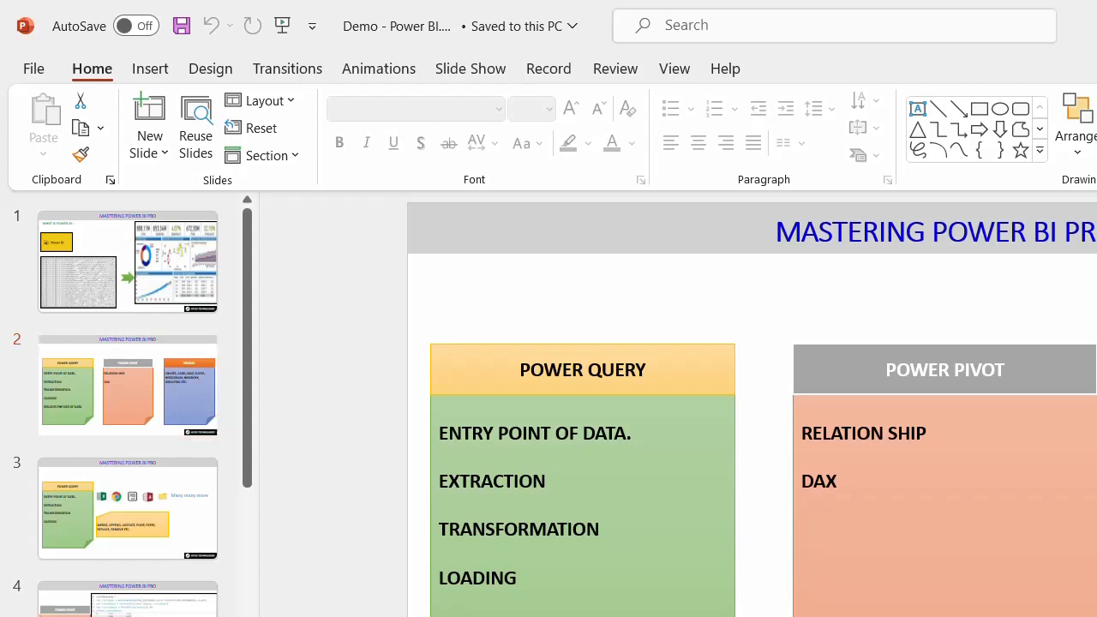
- Alt+Tab back to the May-filtered Power BI Desktop dashboard
key(alt+Tab)
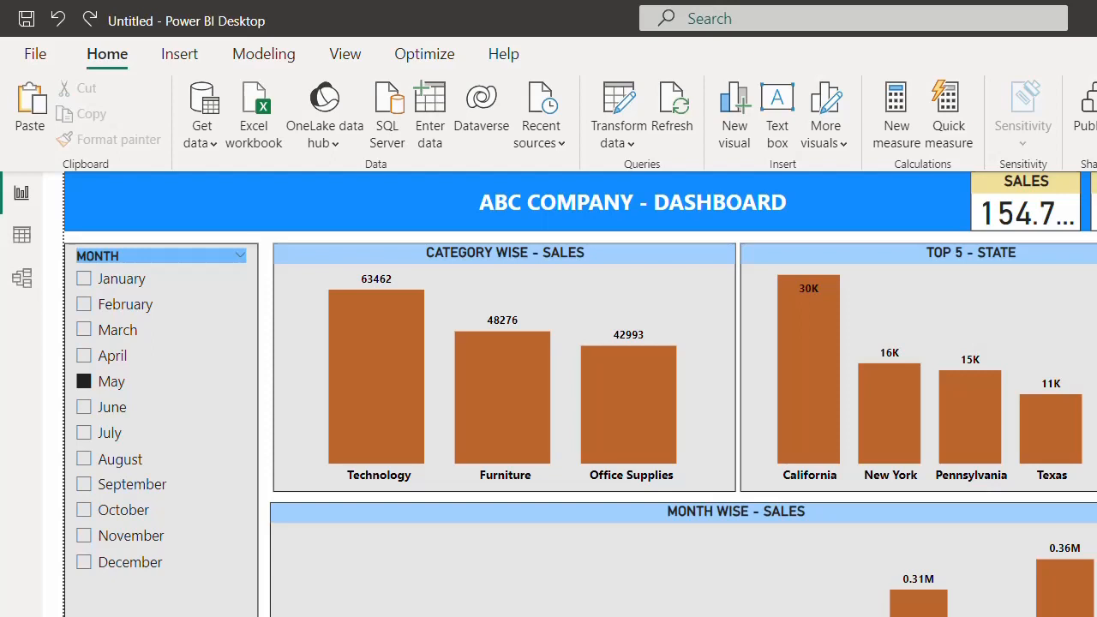
- Filter to March, then untick it so totals return to 2.30M sales and Technology 836154
click(922, 254)
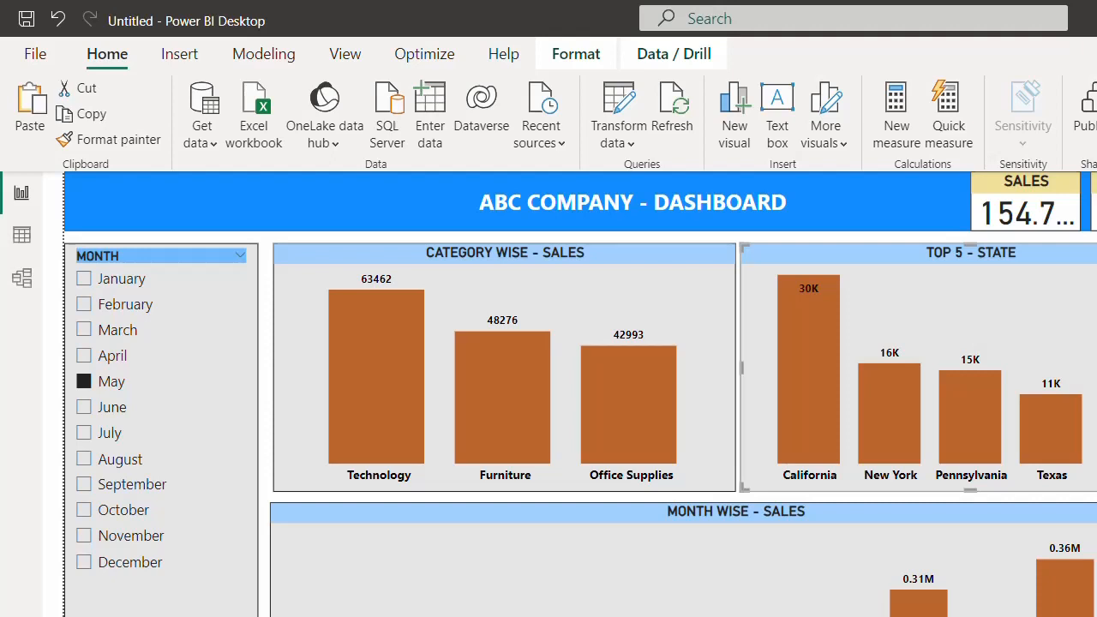
click(903, 238)
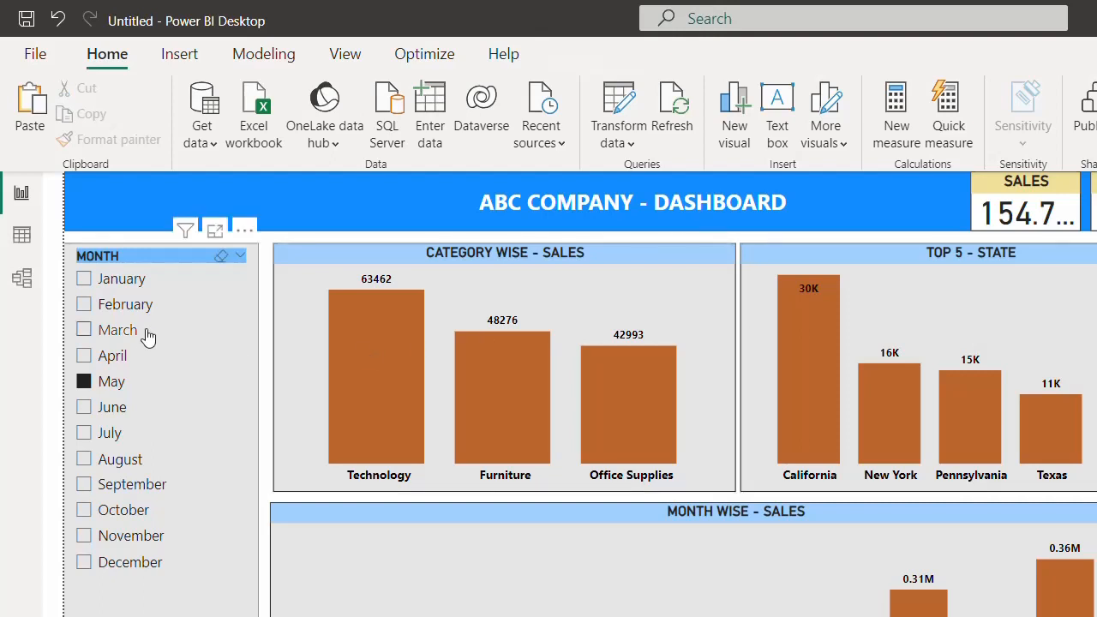
click(123, 337)
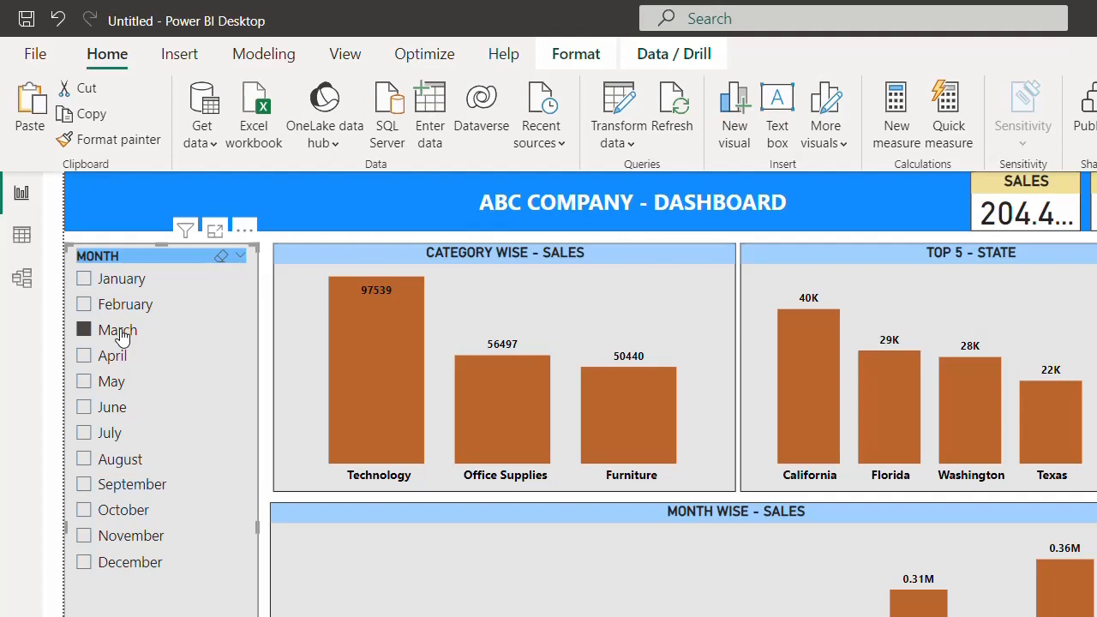
click(120, 334)
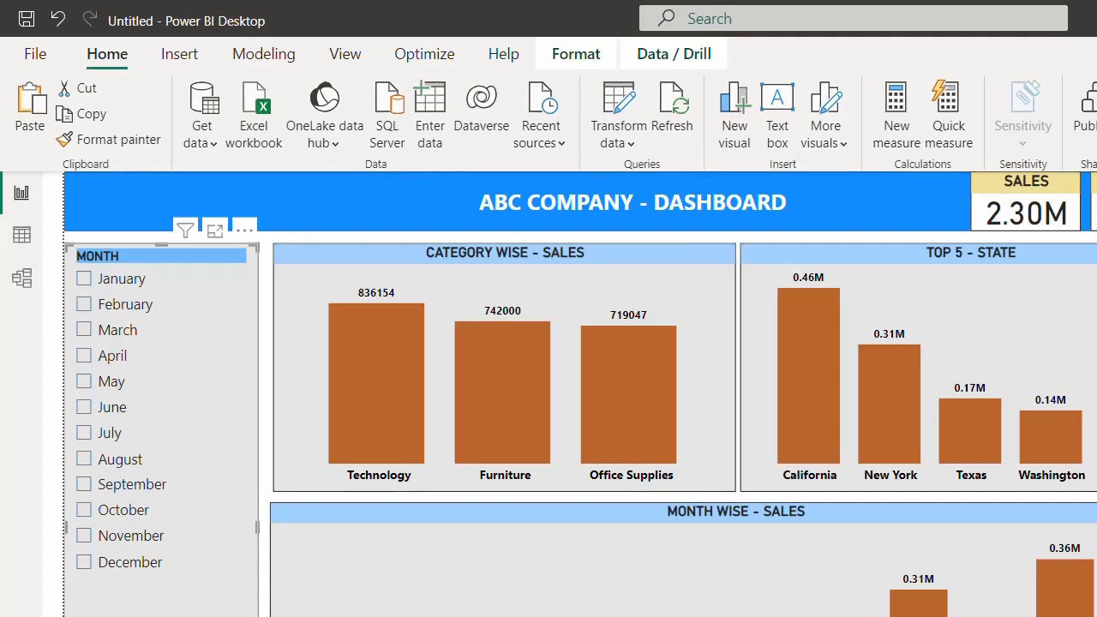
- Launch Microsoft Teams from Windows search by typing TEAM
key(super)
text(TEAM)
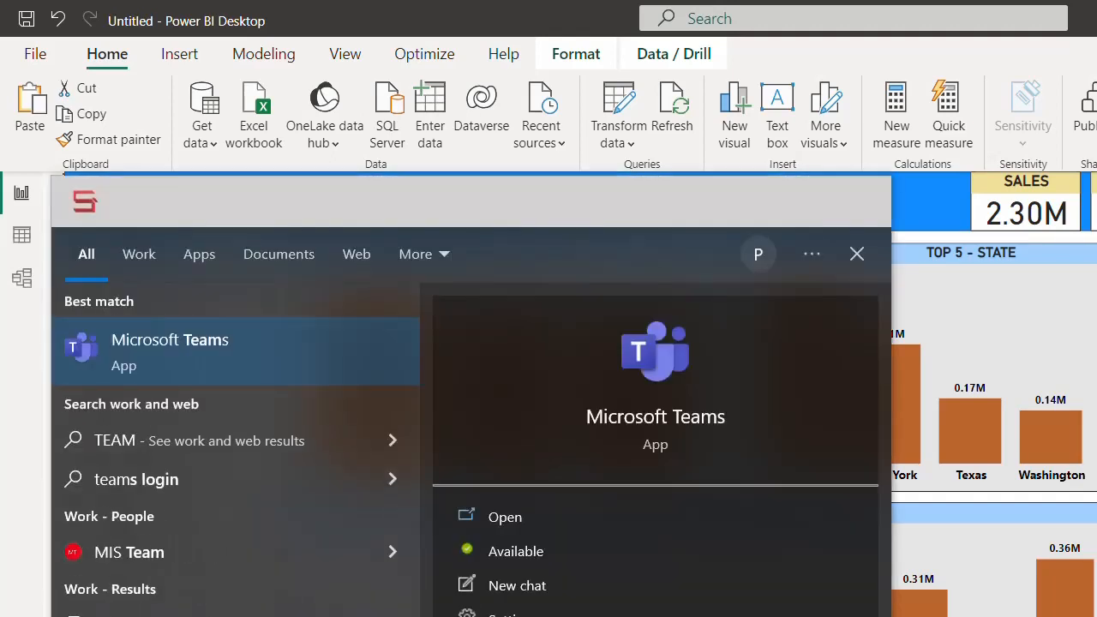
key(Escape)
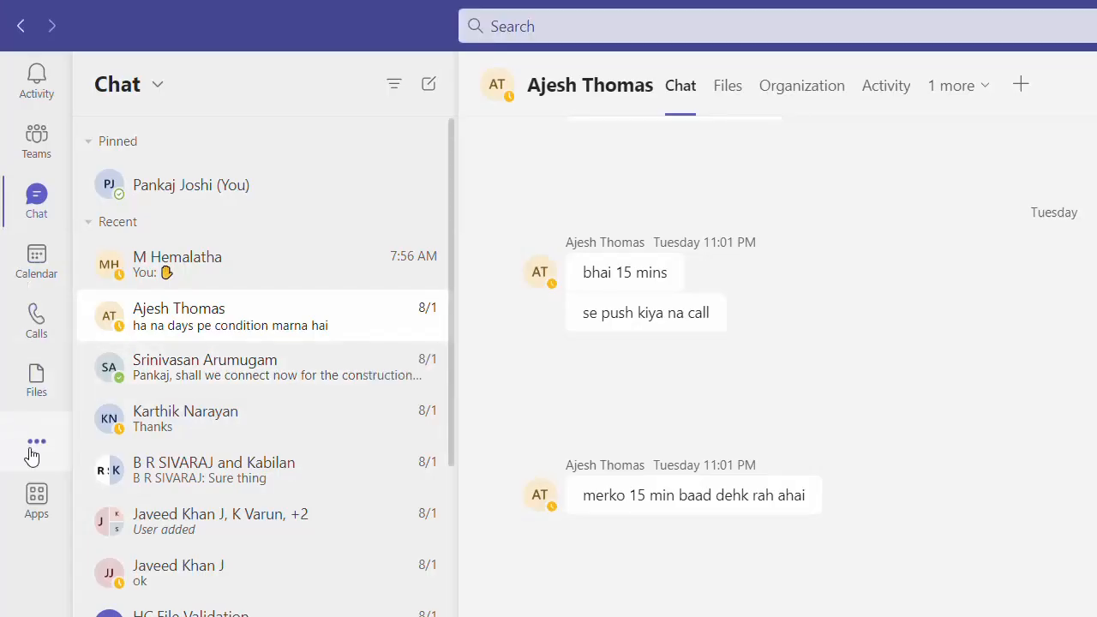
- Open the Power BI app in Teams and load the 0001 - All Reports workspace
click(33, 455)
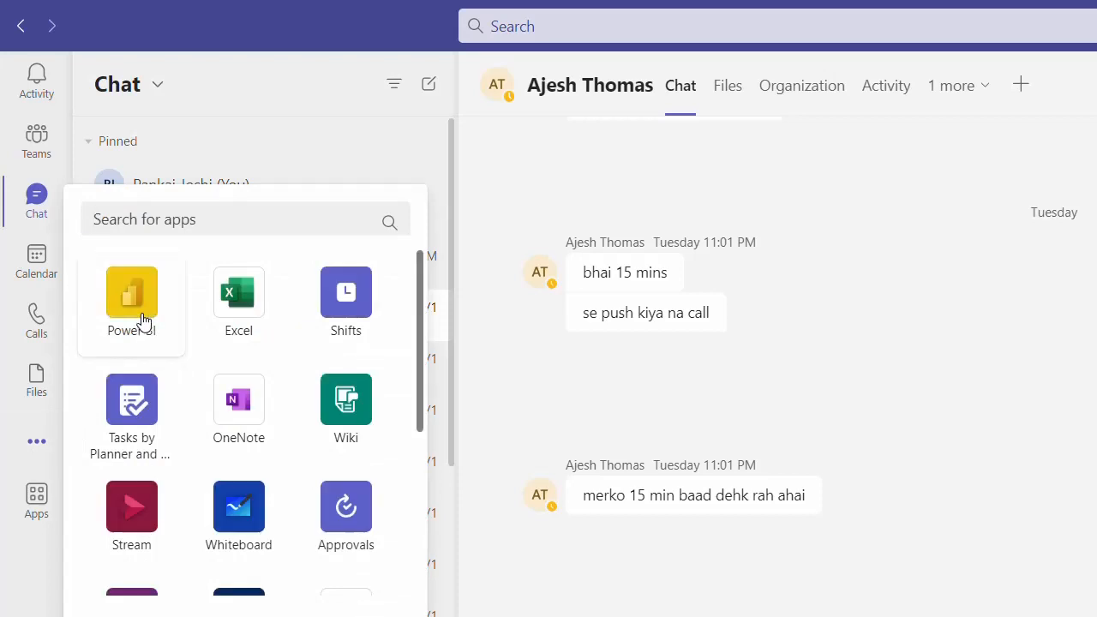
click(137, 309)
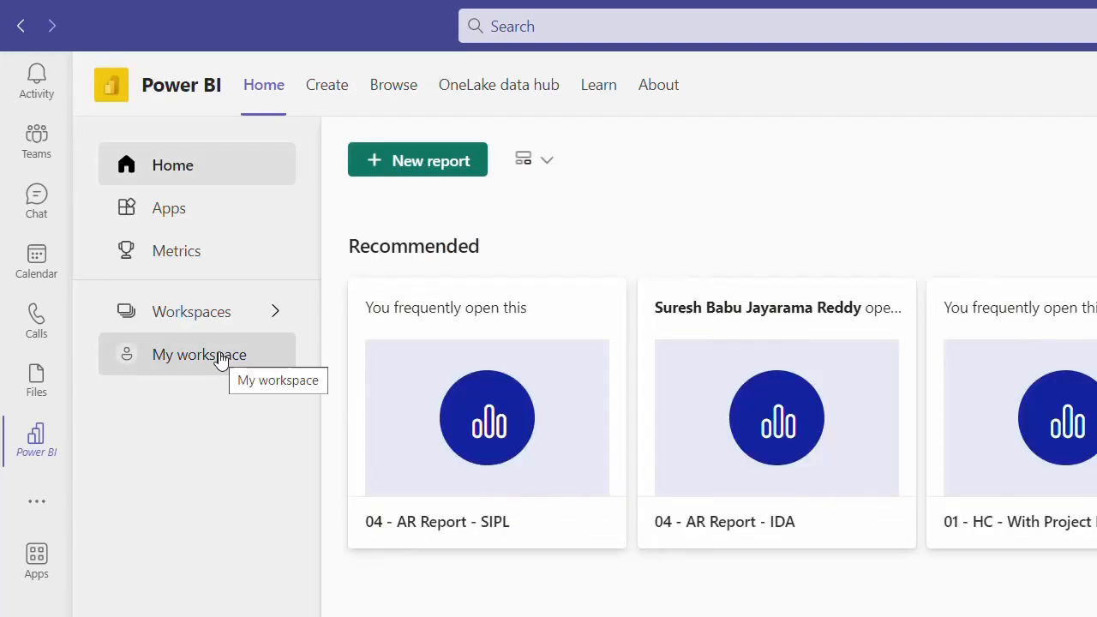
click(206, 318)
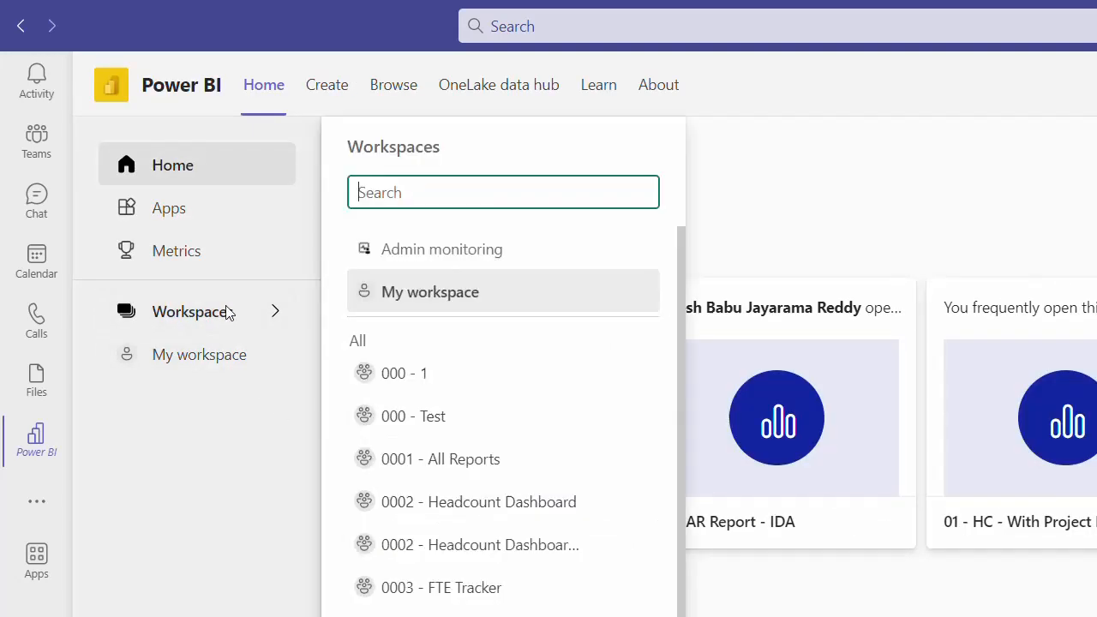
click(470, 472)
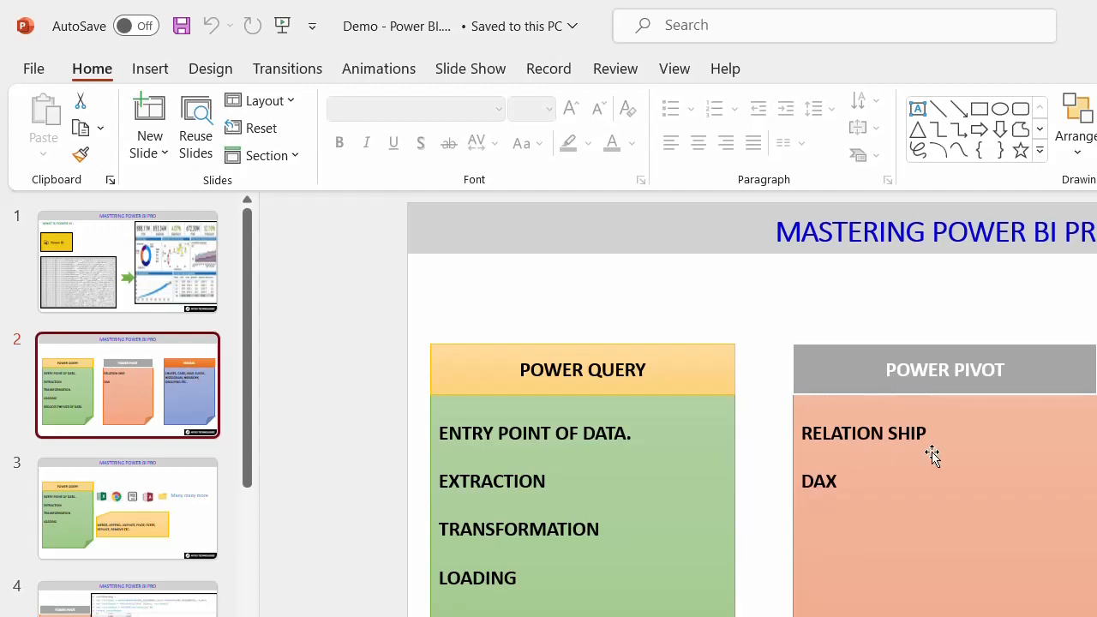
- Start the slide show full screen from slide 3, the Power Query data sources slide
click(1096, 370)
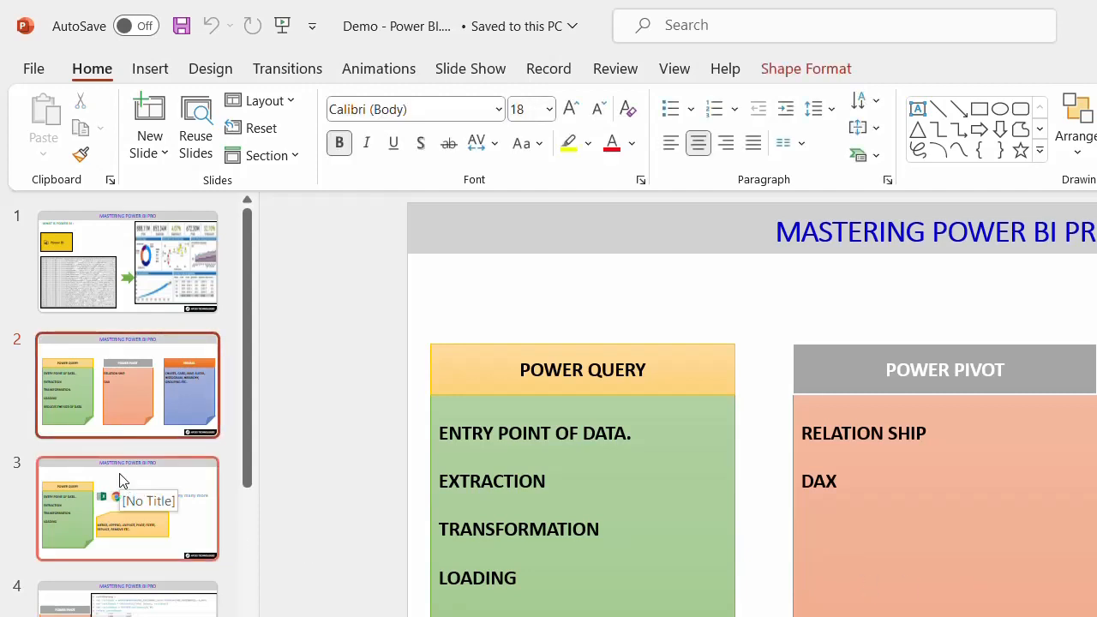
click(120, 481)
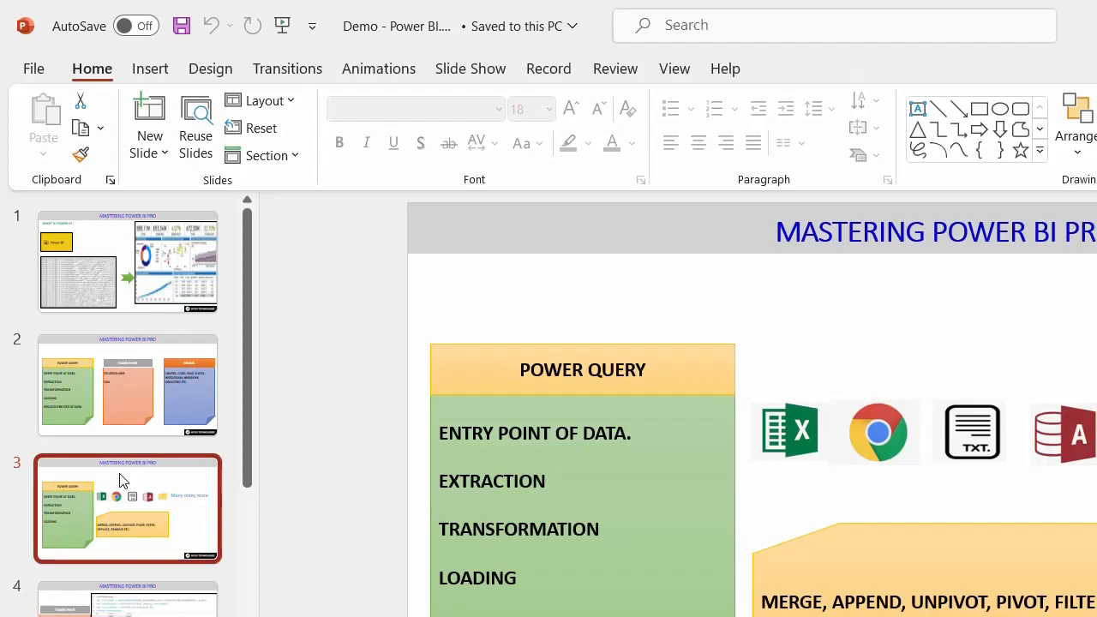
key(shift+F5)
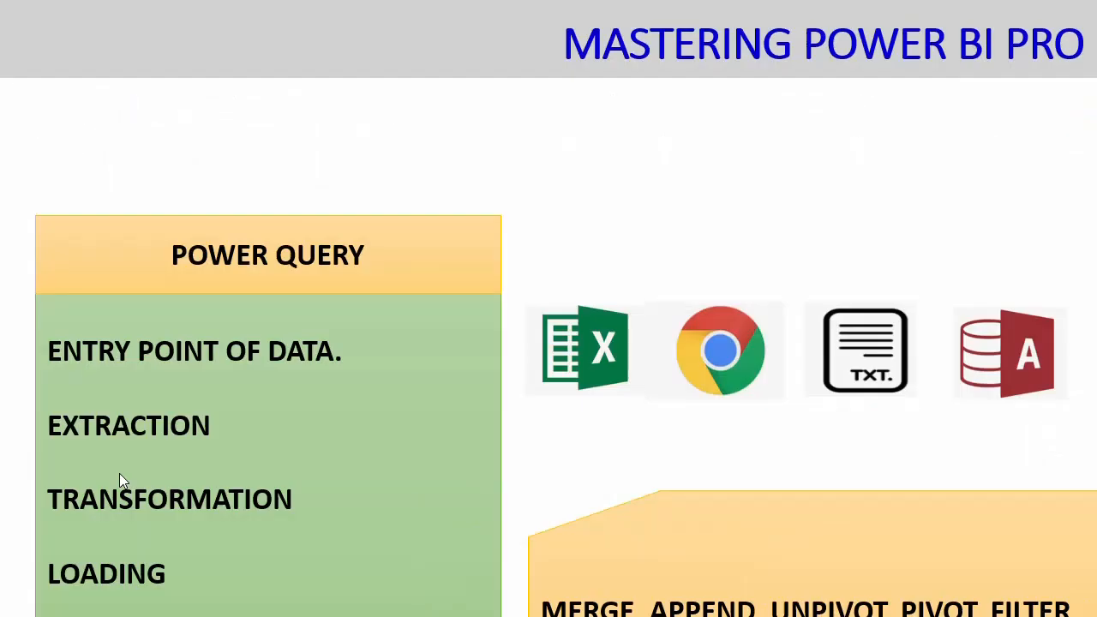